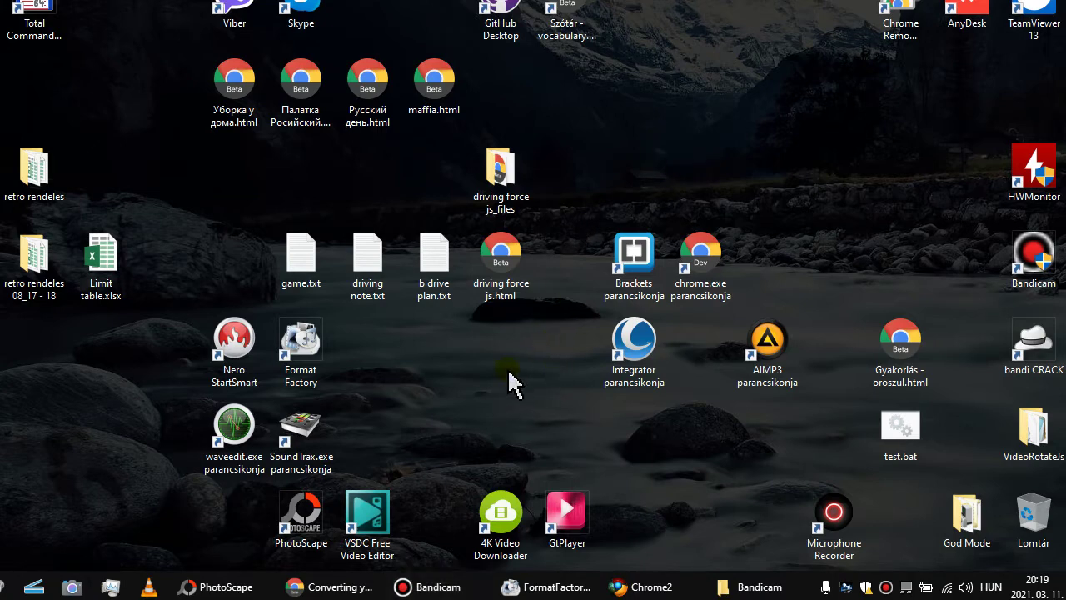
# Step: Create a new folder on the desktop, place it below b drive plan.txt, and return Format Factory beside Nero StartSmart
pyautogui.hotkey('ctrl', 'shift', 'n')
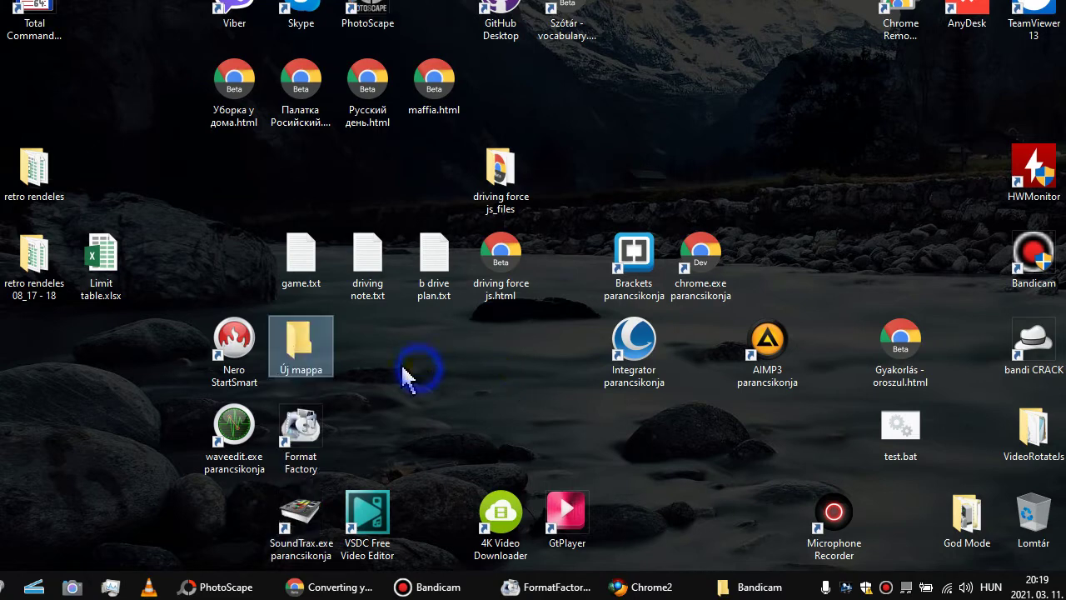
pyautogui.moveTo(283, 345); pyautogui.dragTo(418, 364)
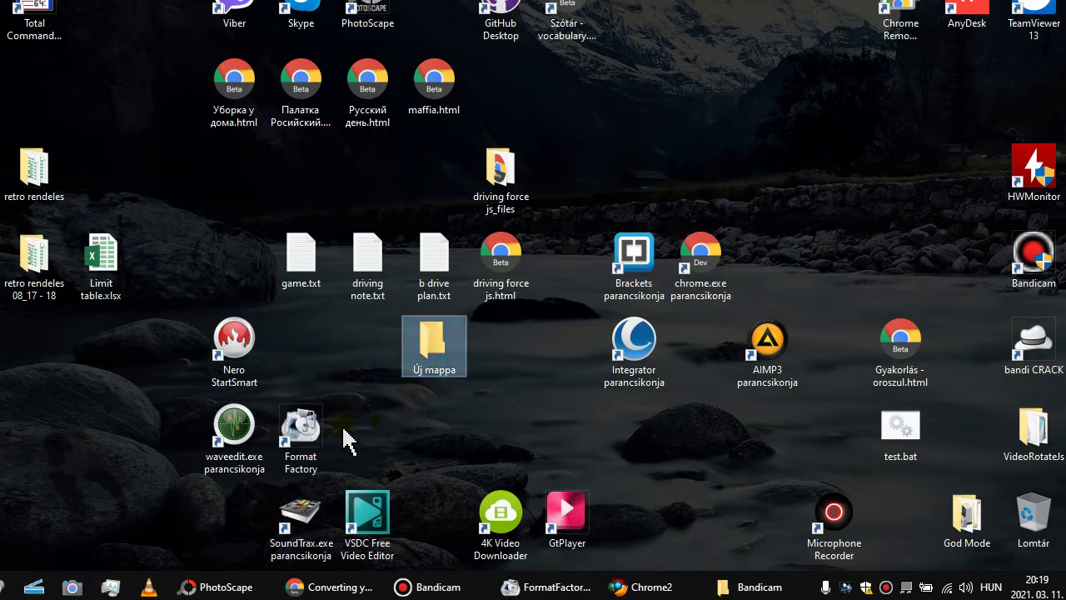
pyautogui.moveTo(319, 410); pyautogui.dragTo(321, 354)
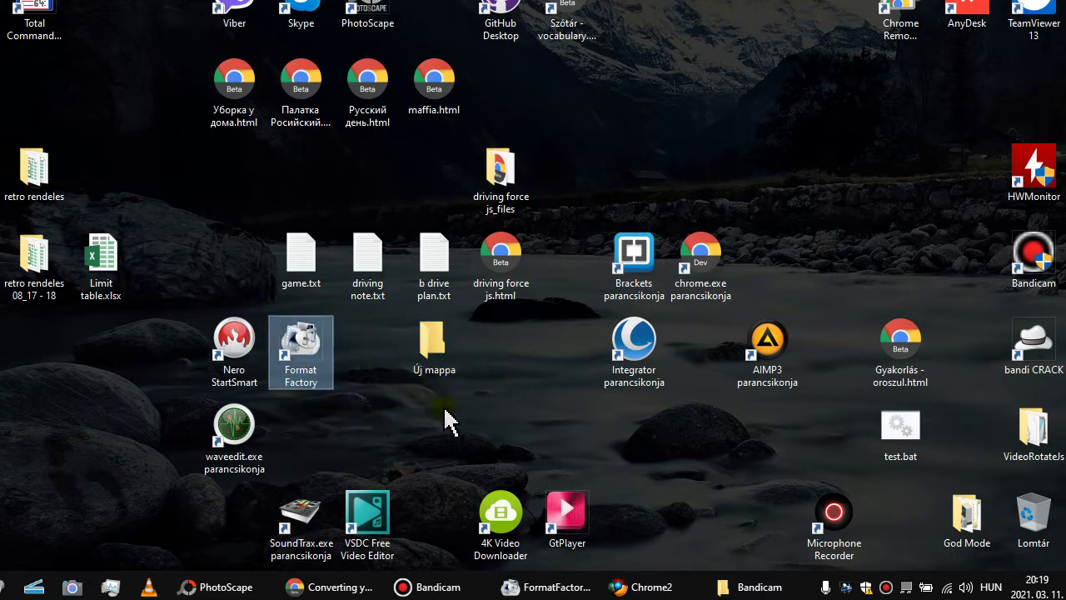
# Step: Open the new Új mappa folder to check its contents, and close it again
pyautogui.doubleClick(434, 342)
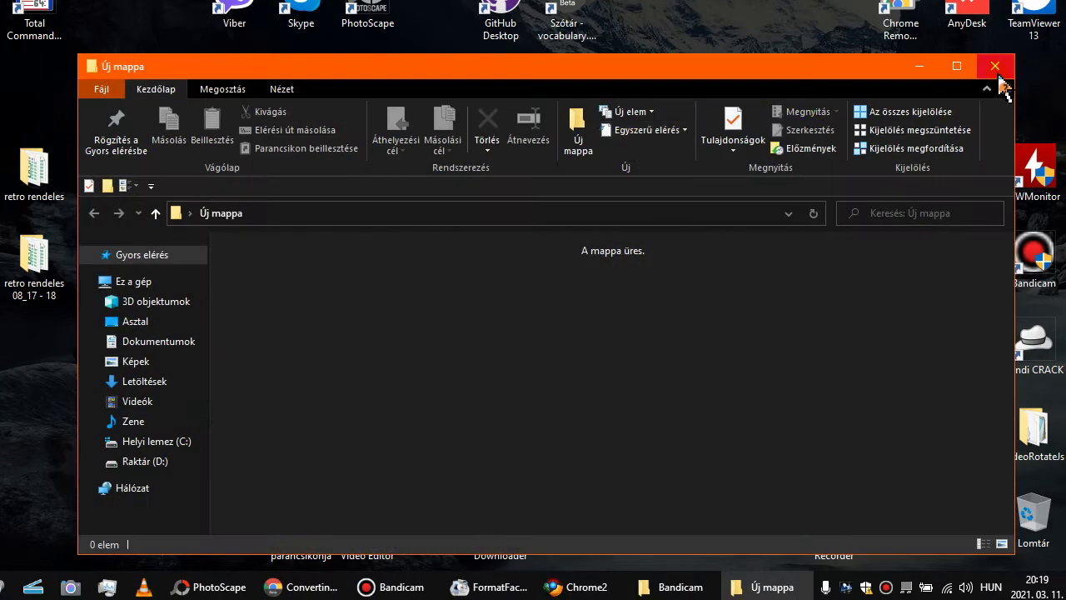
pyautogui.click(995, 68)
pyautogui.click(503, 385)
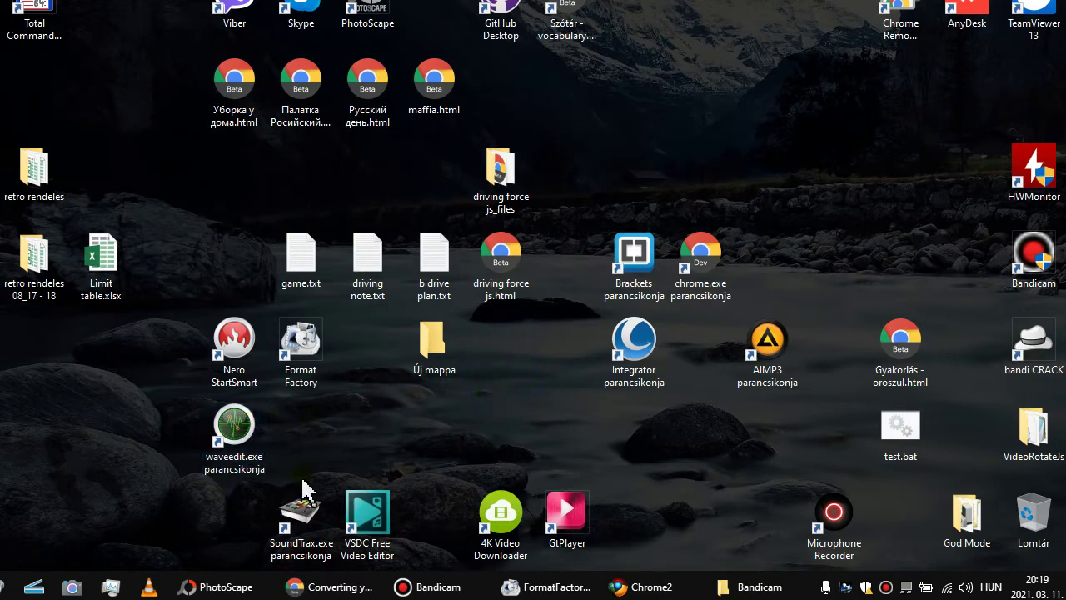
# Step: Switch to PhotoScape and start a text object on the blue image reading "Saját mappa" and "különleges ikon" on two lines
pyautogui.click(236, 583)
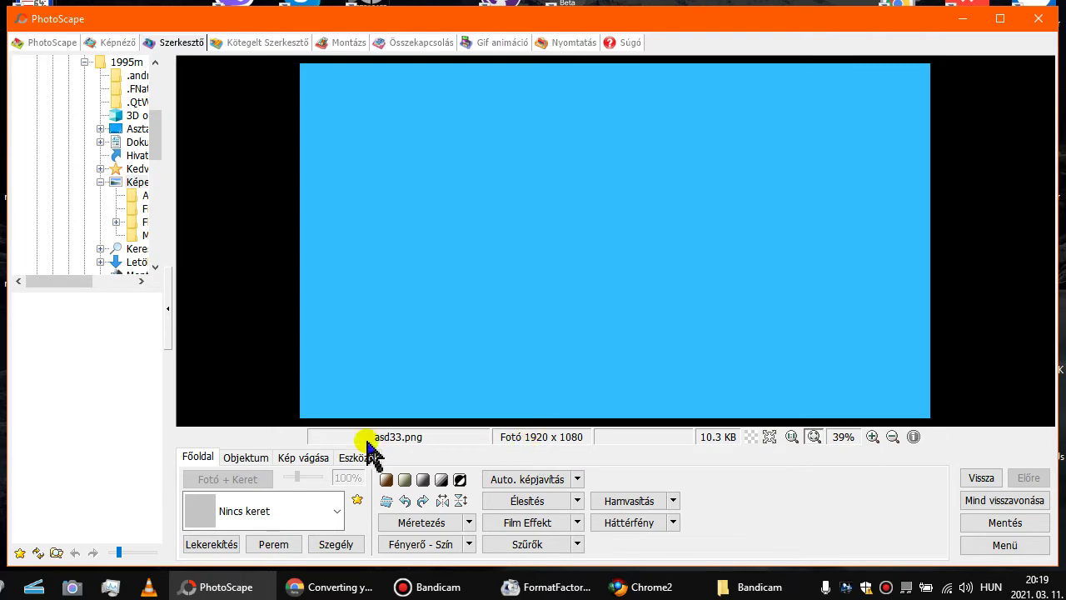
pyautogui.click(246, 457)
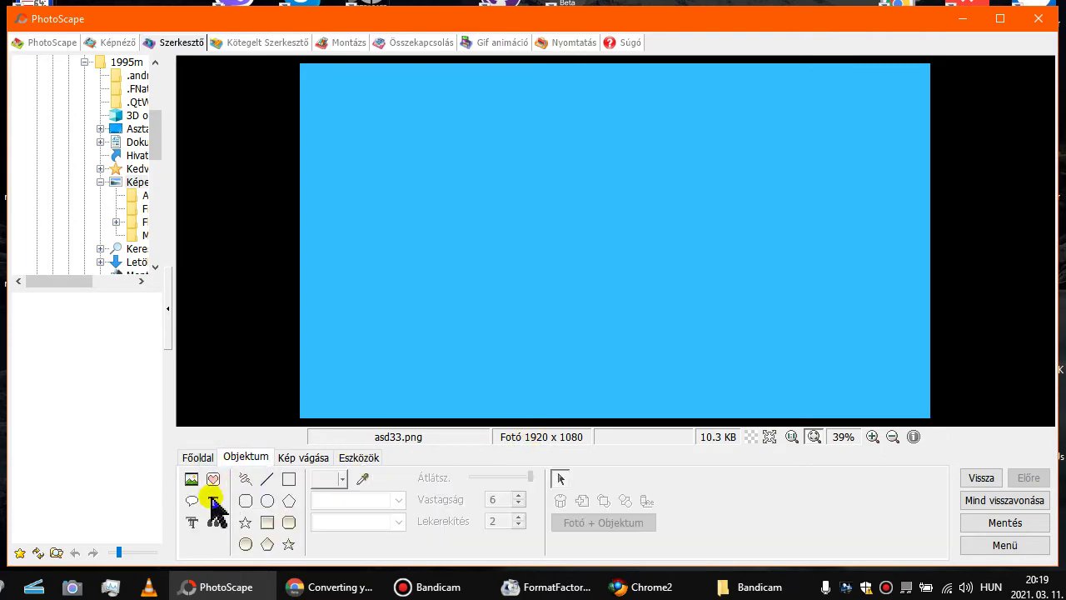
pyautogui.click(190, 522)
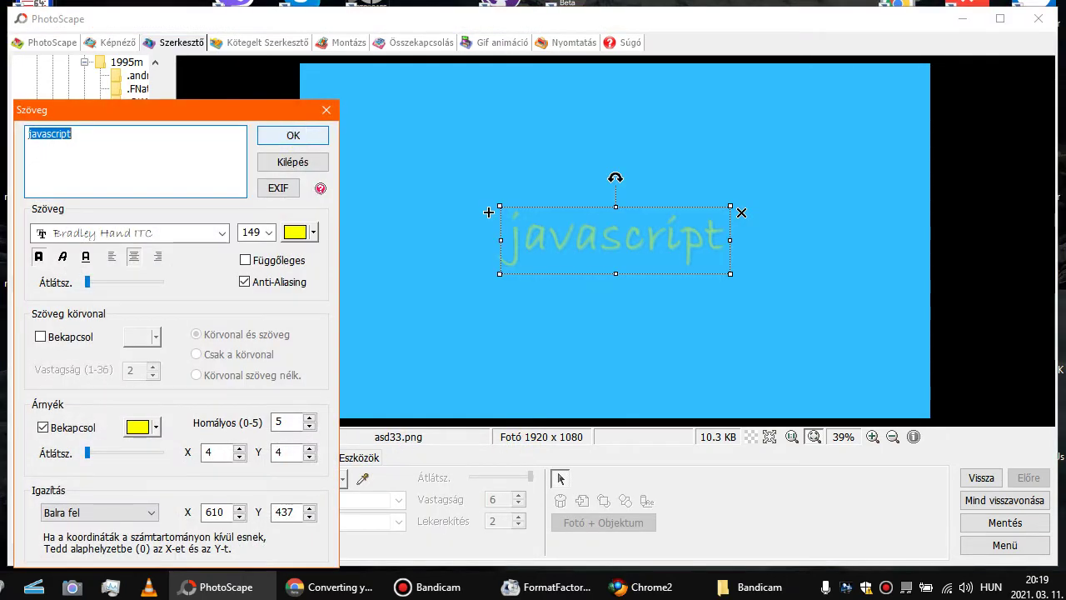
pyautogui.write('Saját mappa ')
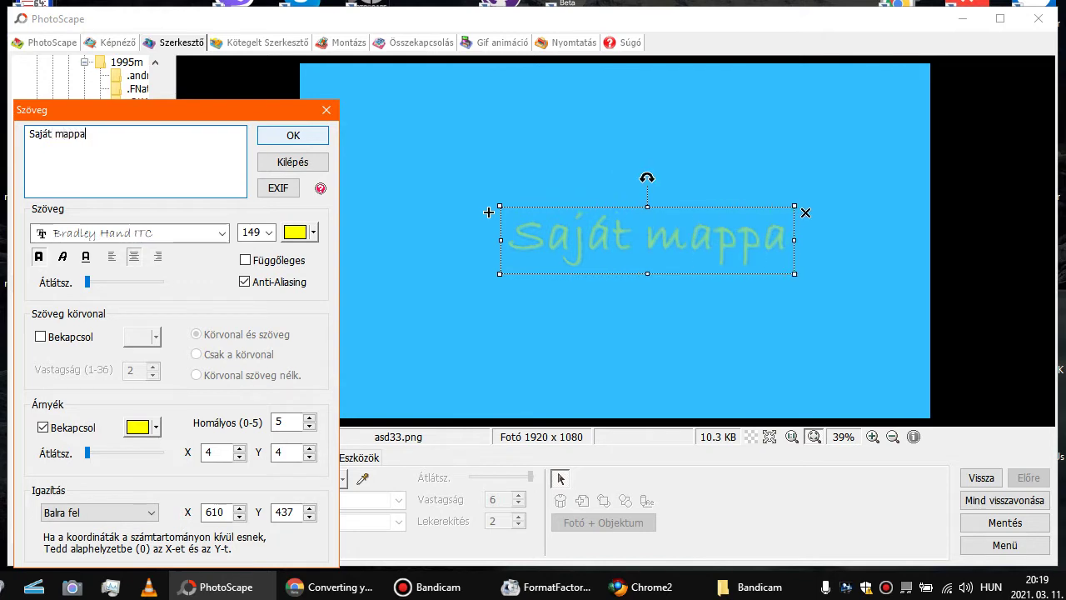
pyautogui.write('kü')
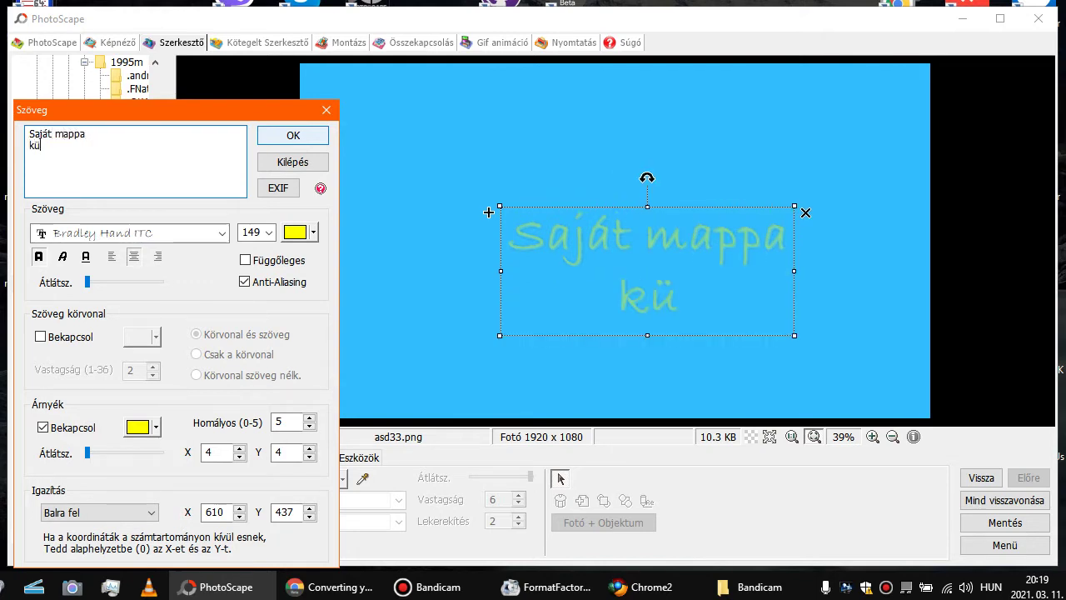
pyautogui.write('lönleges ikon')
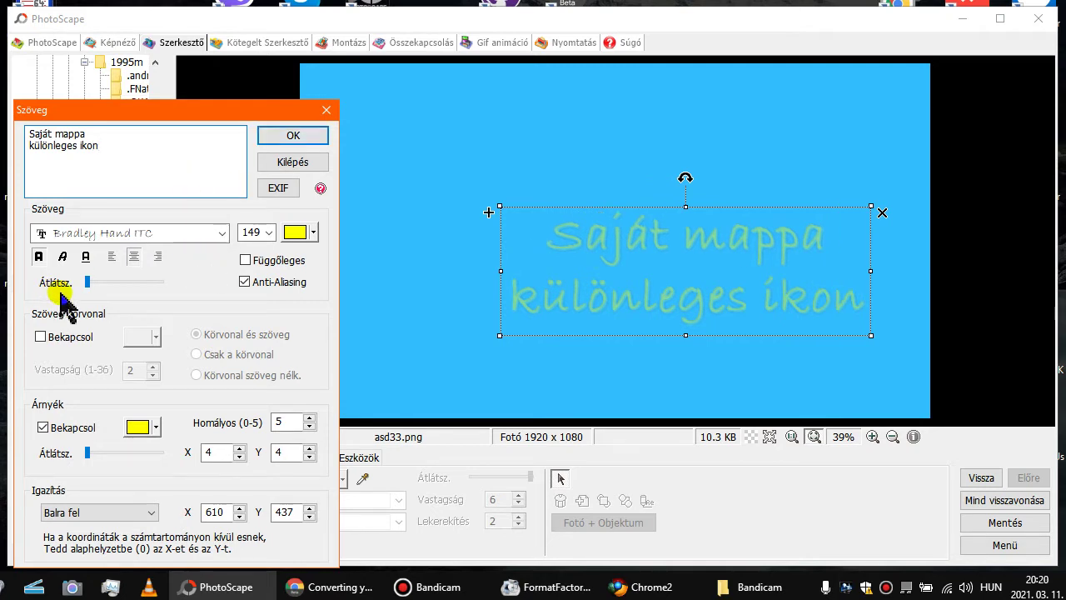
# Step: Make the text fully opaque, set its shadow colour to black, and confirm the text settings
pyautogui.moveTo(86, 282); pyautogui.dragTo(171, 292)
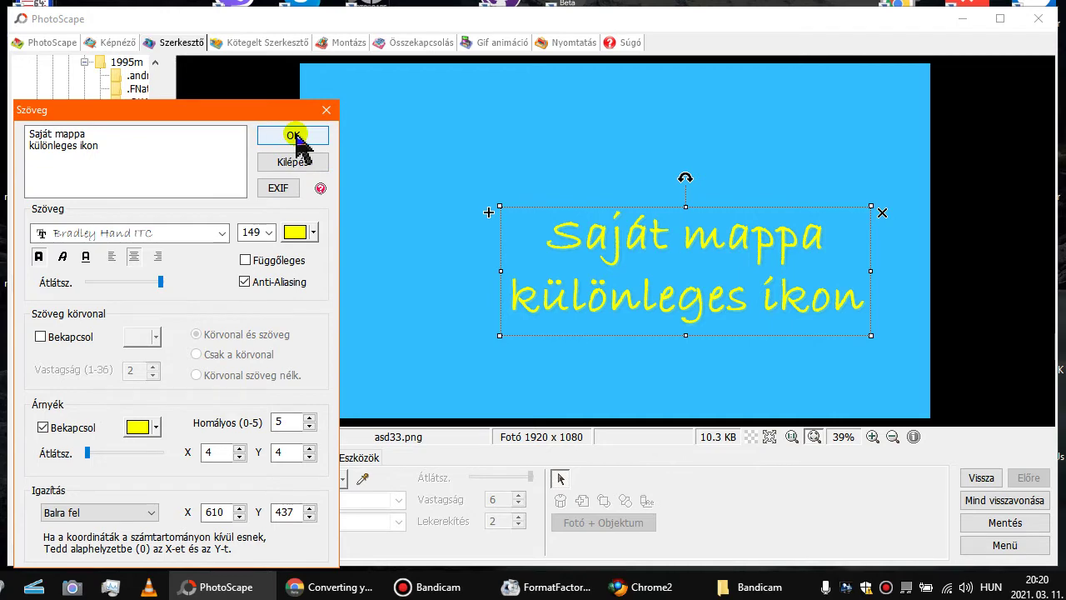
pyautogui.click(138, 426)
pyautogui.click(138, 488)
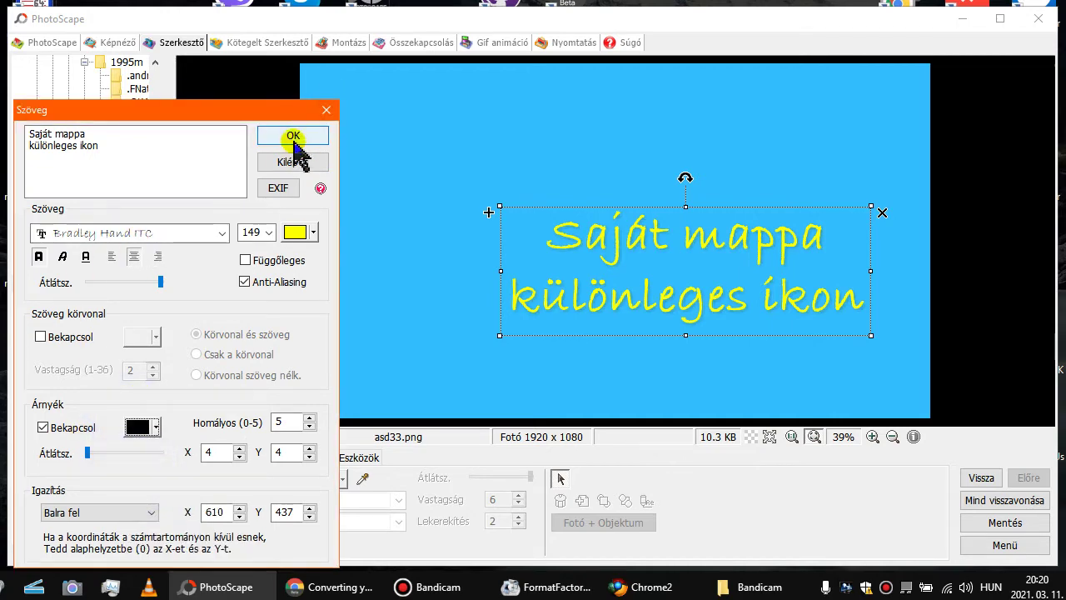
pyautogui.click(291, 137)
# Step: Move the text toward the image's upper left and enlarge it to span nearly the full image width
pyautogui.moveTo(697, 245); pyautogui.dragTo(493, 140)
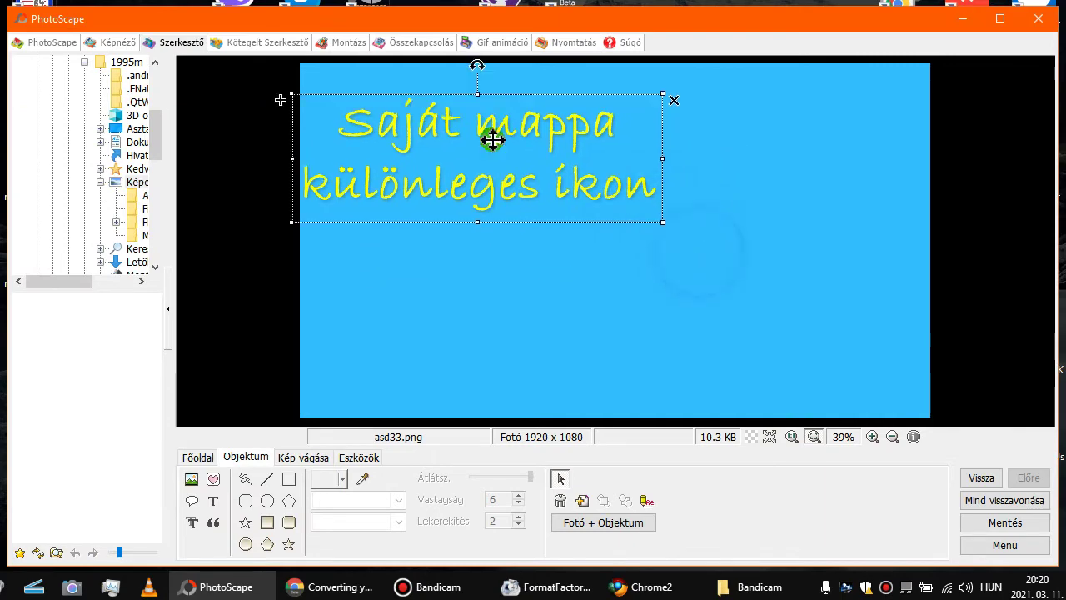
pyautogui.click(666, 224)
pyautogui.click(611, 207)
pyautogui.moveTo(662, 221); pyautogui.dragTo(732, 270)
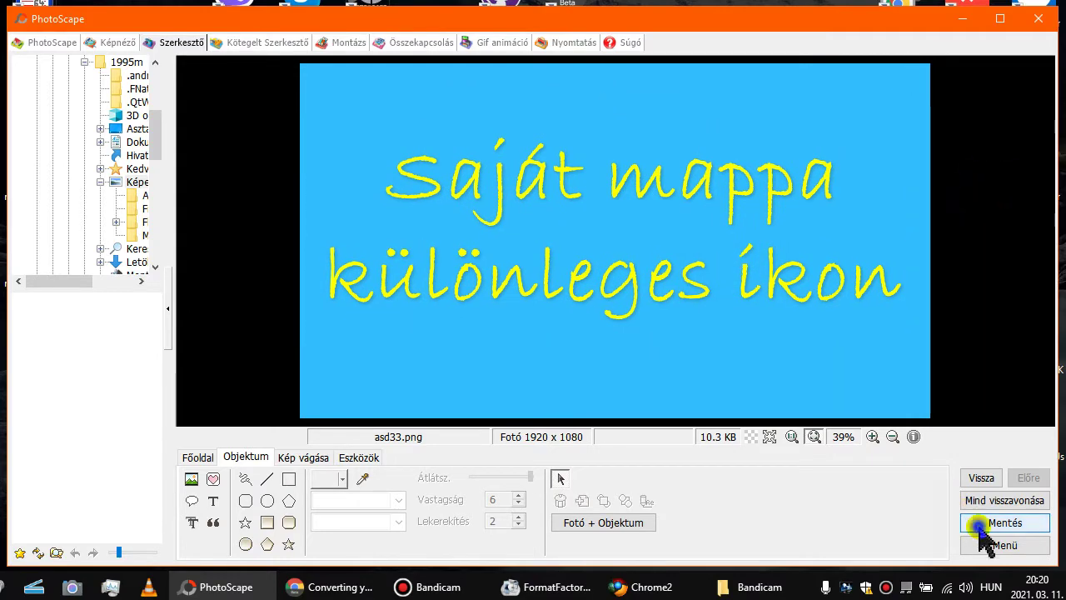
# Step: Save the image under a new name as the PNG file random in the Asztal (desktop) folder
pyautogui.click(991, 524)
pyautogui.click(333, 297)
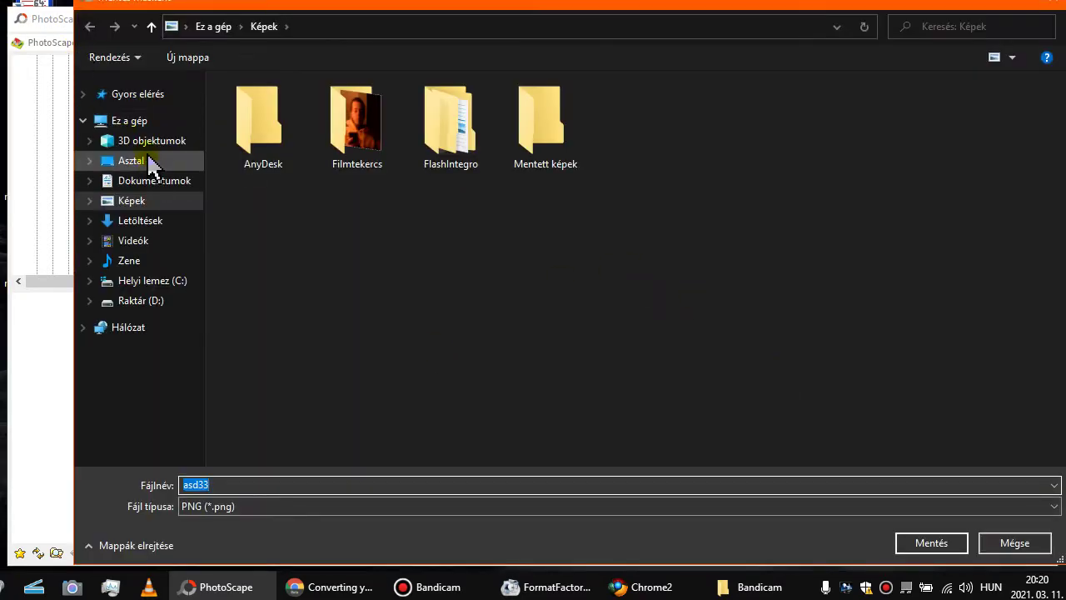
pyautogui.click(133, 161)
pyautogui.click(315, 483)
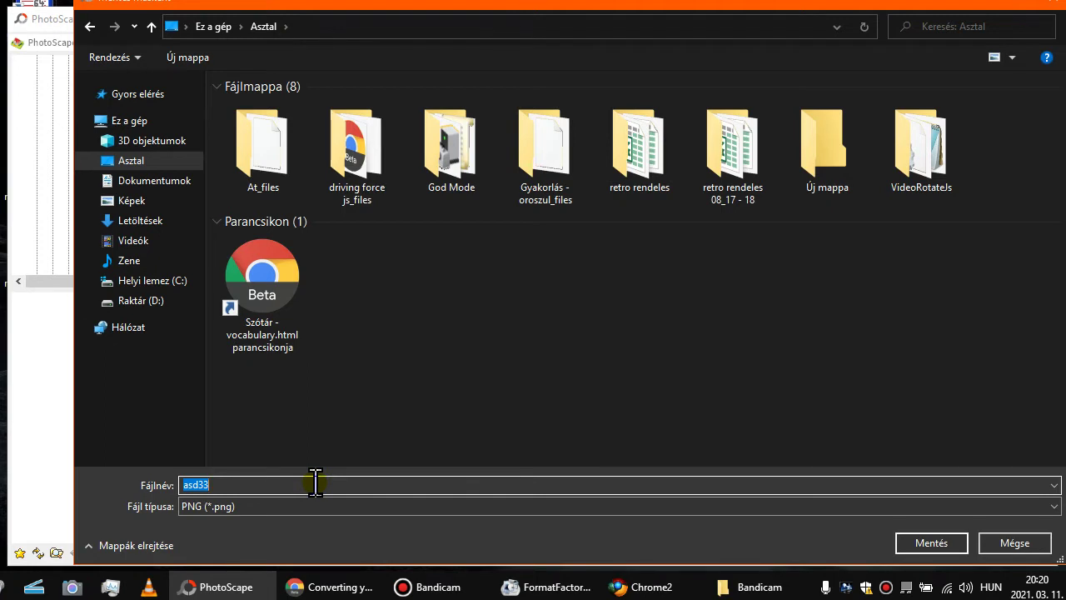
pyautogui.write('random')
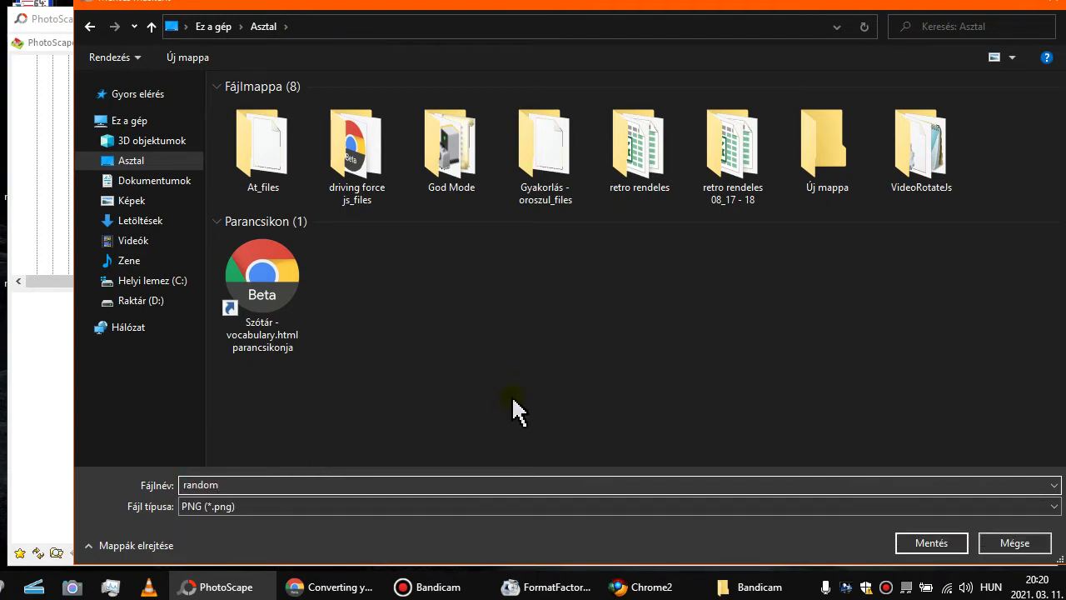
pyautogui.click(933, 543)
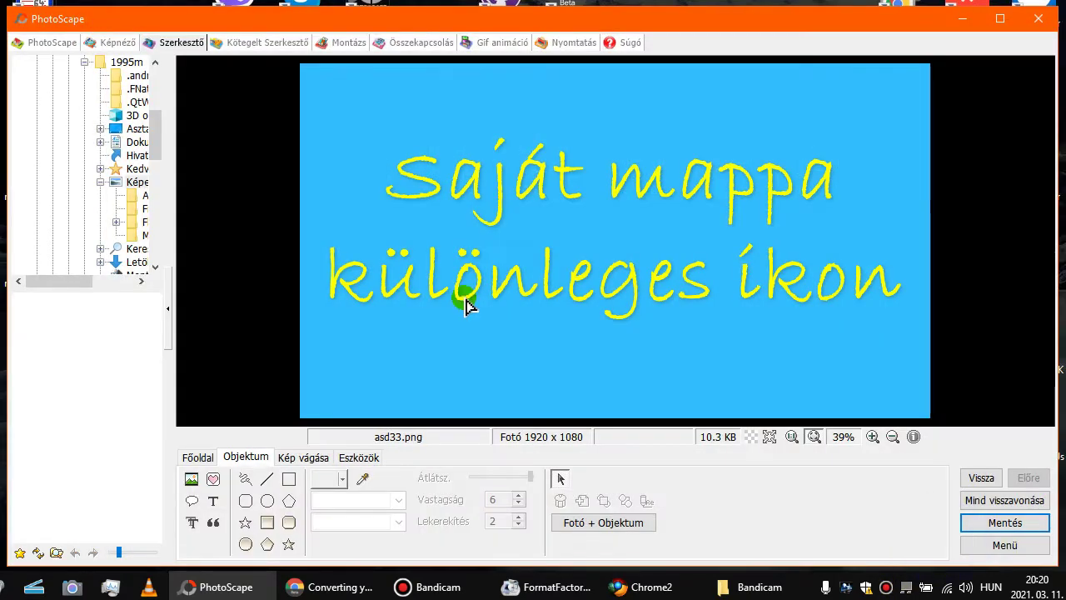
# Step: Return to the desktop, open the icon selection for the Új mappa folder, and look through the SHELL32.dll icons
pyautogui.press('super+d')
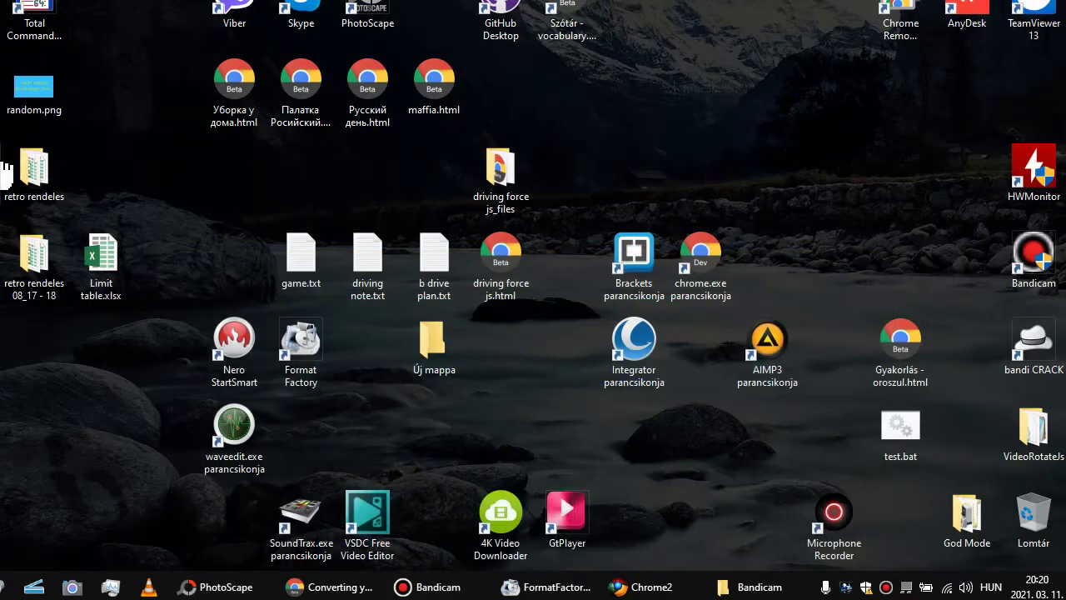
pyautogui.click(431, 350)
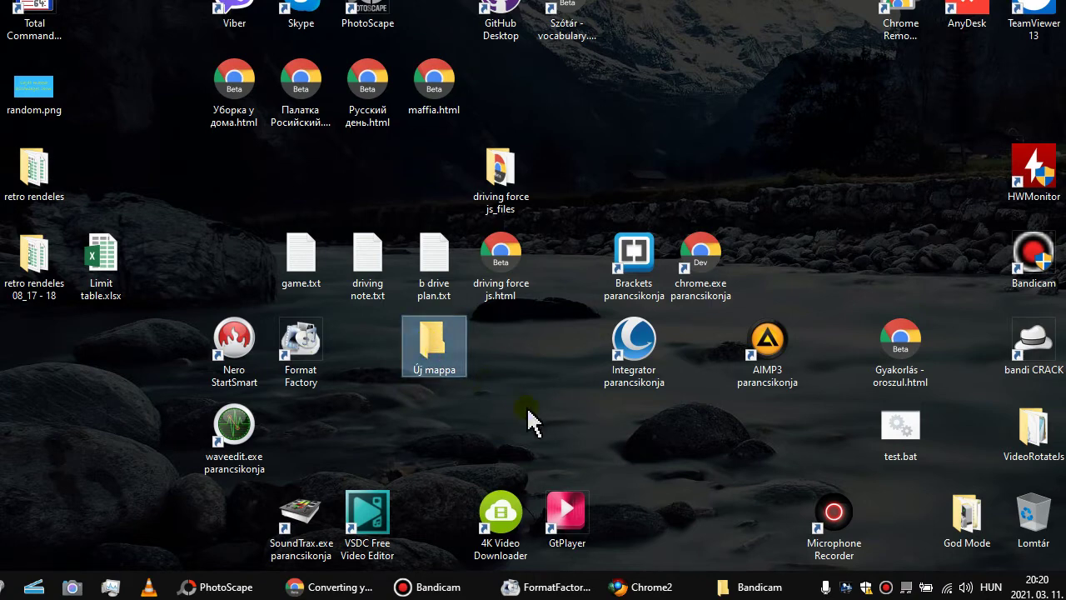
pyautogui.hotkey('alt', 'Return')
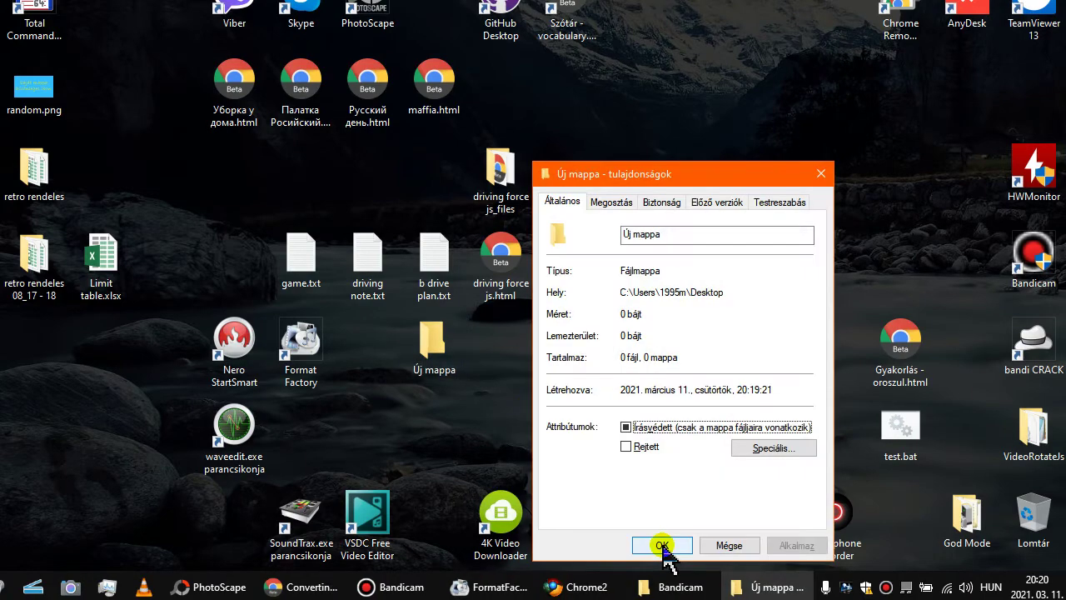
pyautogui.click(779, 203)
pyautogui.click(615, 455)
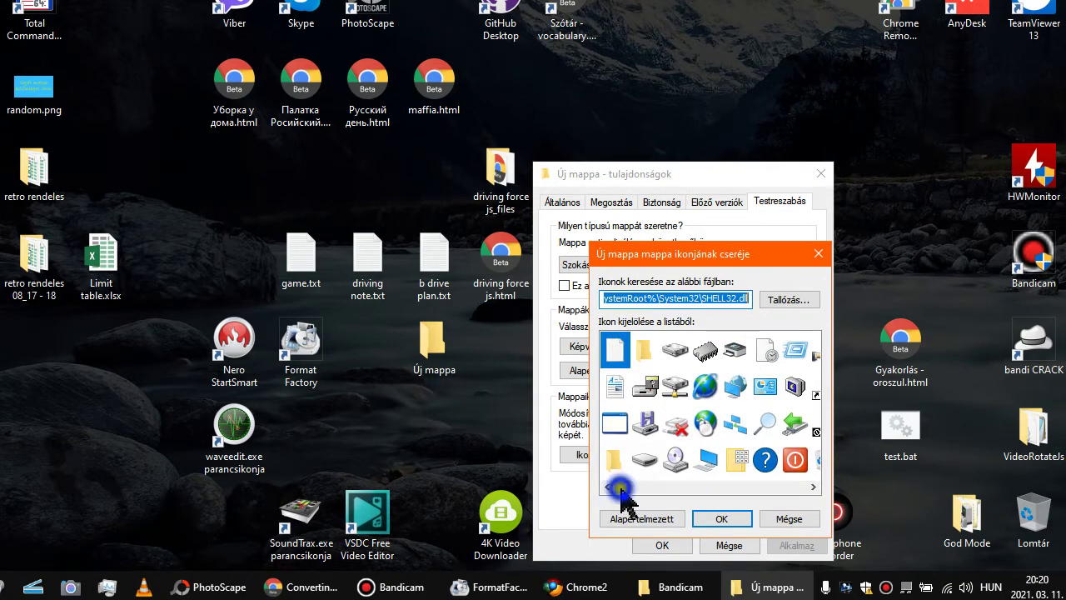
pyautogui.moveTo(621, 492); pyautogui.dragTo(802, 492)
# Step: Browse the Asztal (desktop) folder for a custom icon file and look through the listed icon files
pyautogui.click(792, 300)
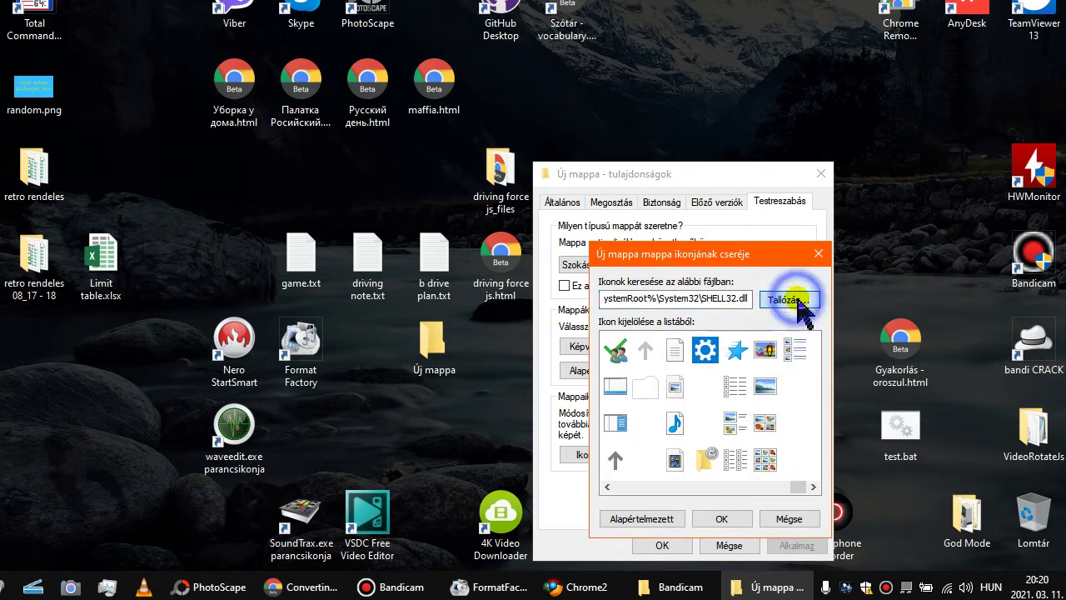
pyautogui.click(596, 318)
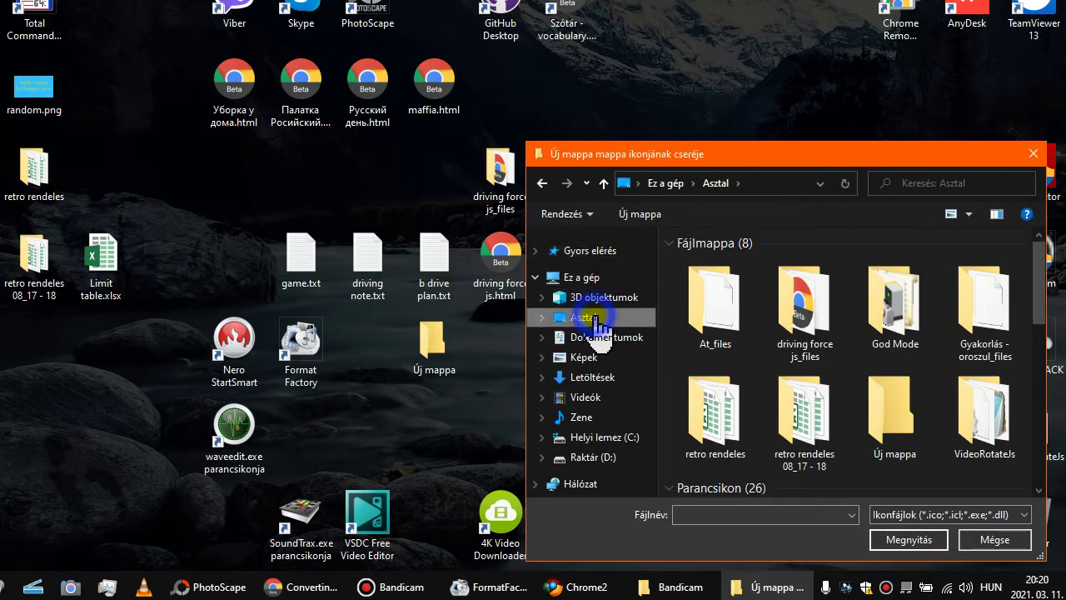
pyautogui.scroll(-3, 964, 298)
pyautogui.click(952, 291)
pyautogui.scroll(-1, 954, 300)
pyautogui.click(958, 314)
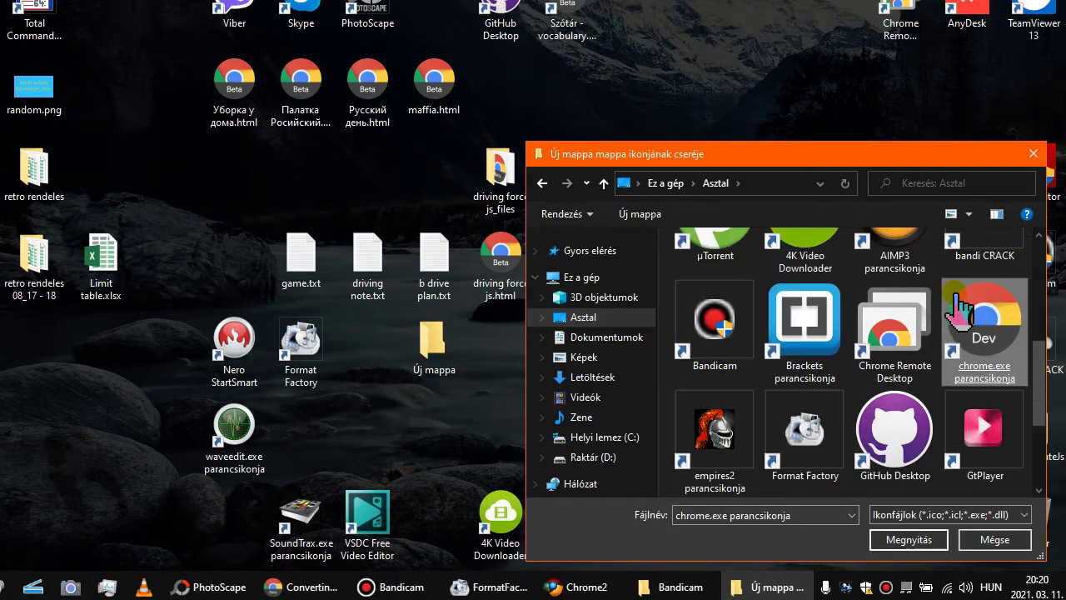
pyautogui.scroll(-4, 958, 325)
pyautogui.scroll(3, 948, 357)
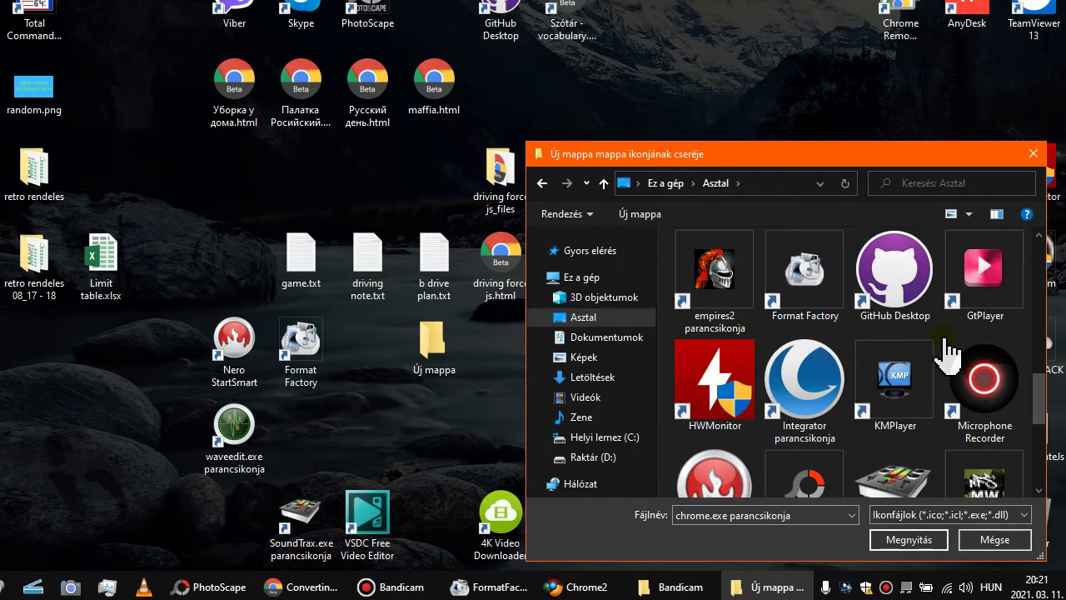
pyautogui.scroll(5, 950, 317)
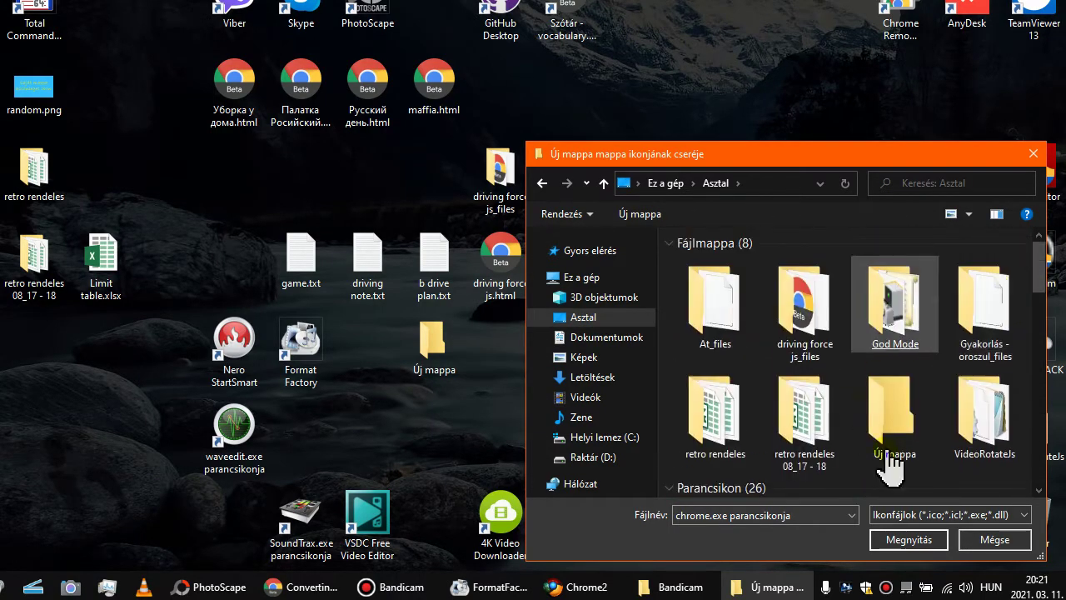
# Step: Try to load random.png as the folder icon with the Minden fájl (*.*) file filter, and close the folder's properties
pyautogui.click(964, 515)
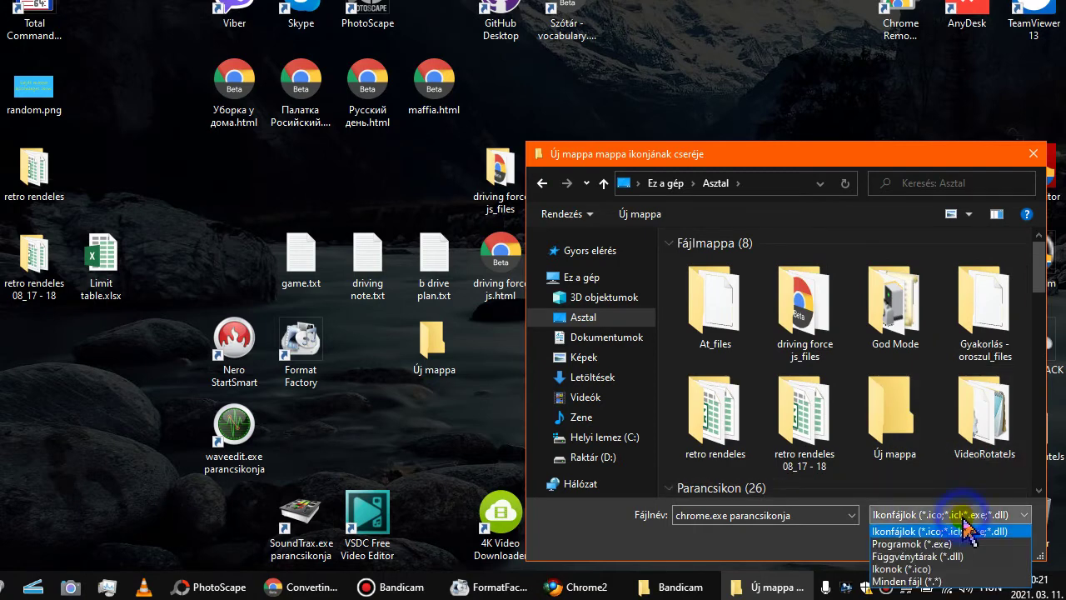
pyautogui.click(921, 580)
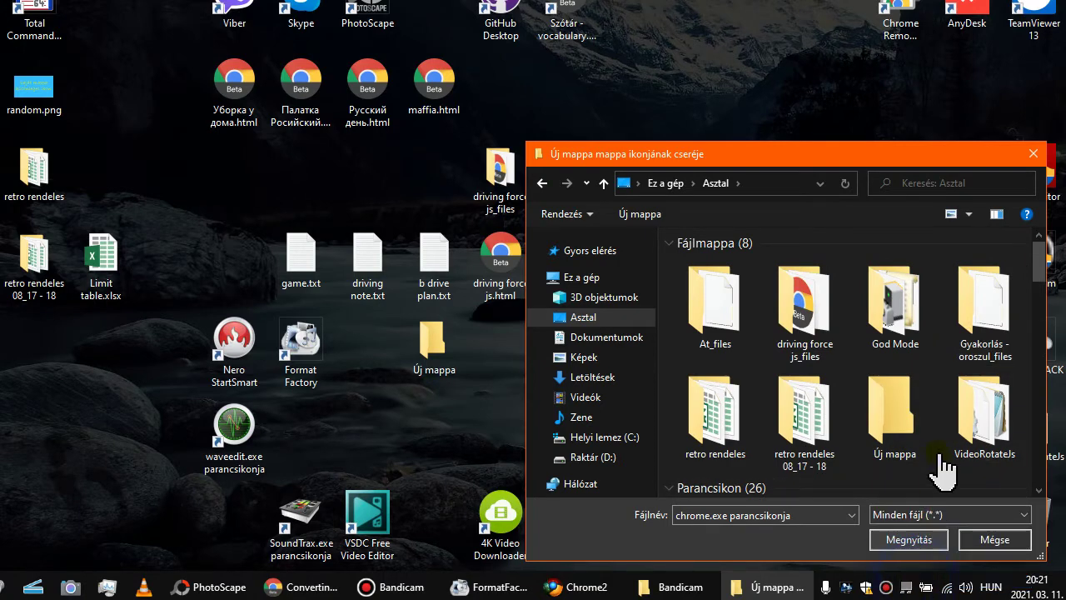
pyautogui.scroll(-10, 952, 367)
pyautogui.scroll(-8, 962, 388)
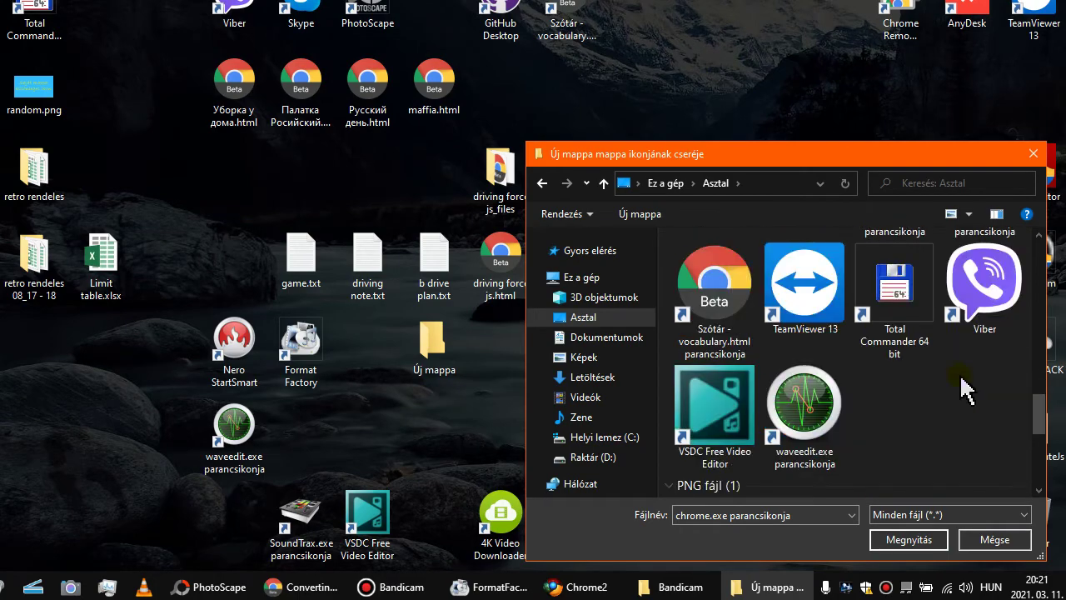
pyautogui.scroll(3, 833, 375)
pyautogui.click(691, 405)
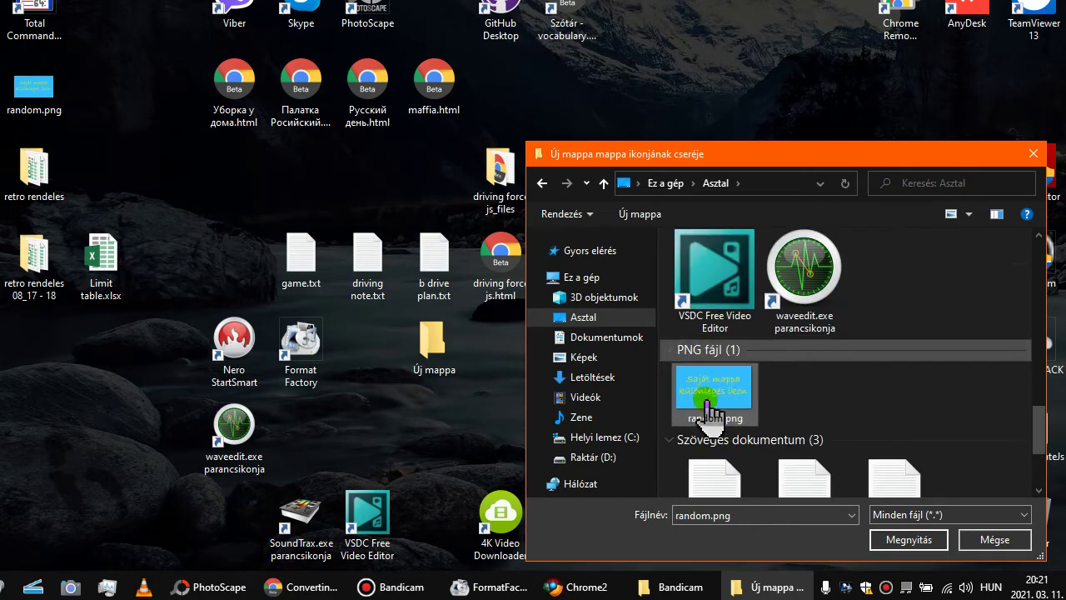
pyautogui.doubleClick(690, 405)
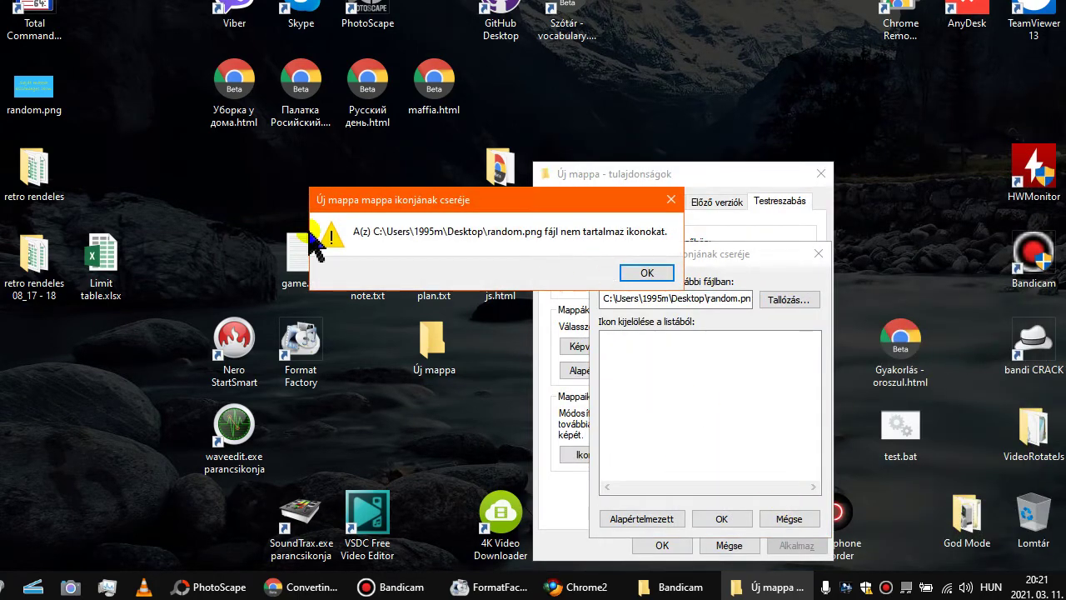
pyautogui.click(648, 274)
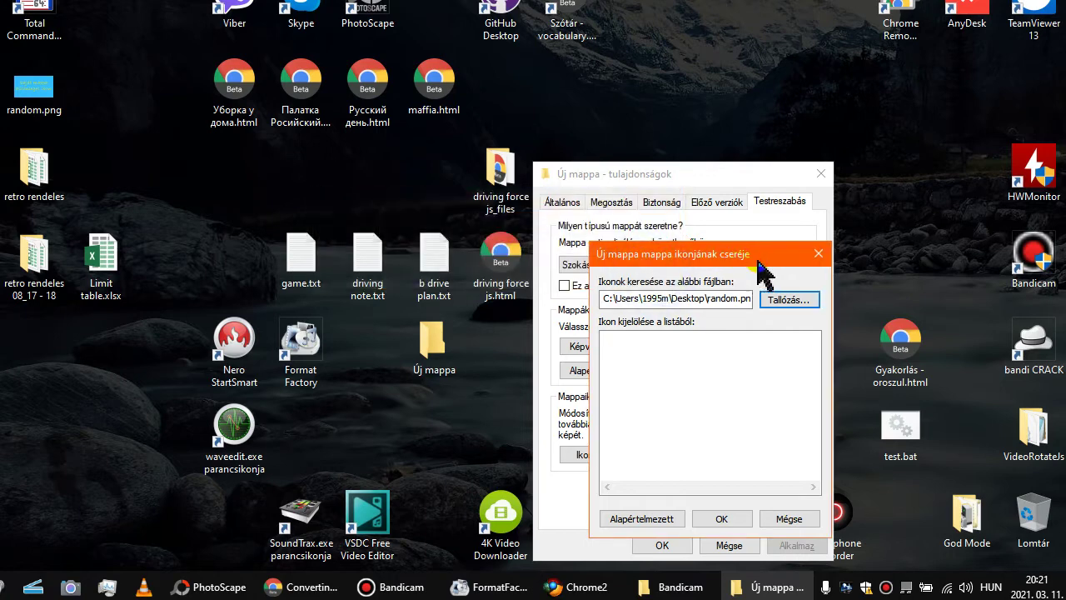
pyautogui.click(818, 253)
pyautogui.click(820, 173)
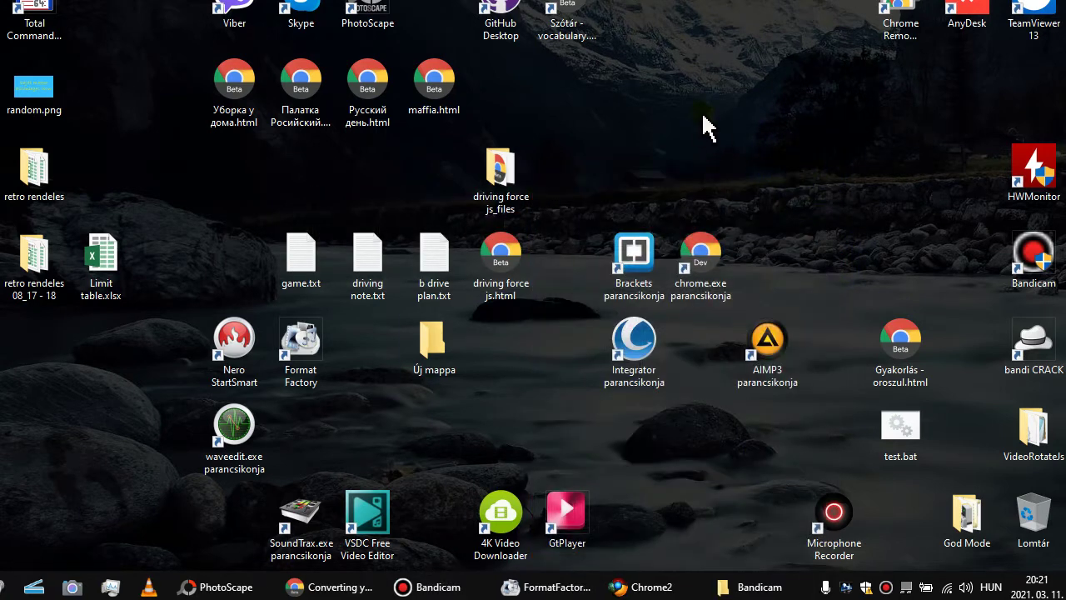
# Step: Switch to FormatFactory, open the image conversion to ICO, and add random.png from the desktop to its file list
pyautogui.click(546, 586)
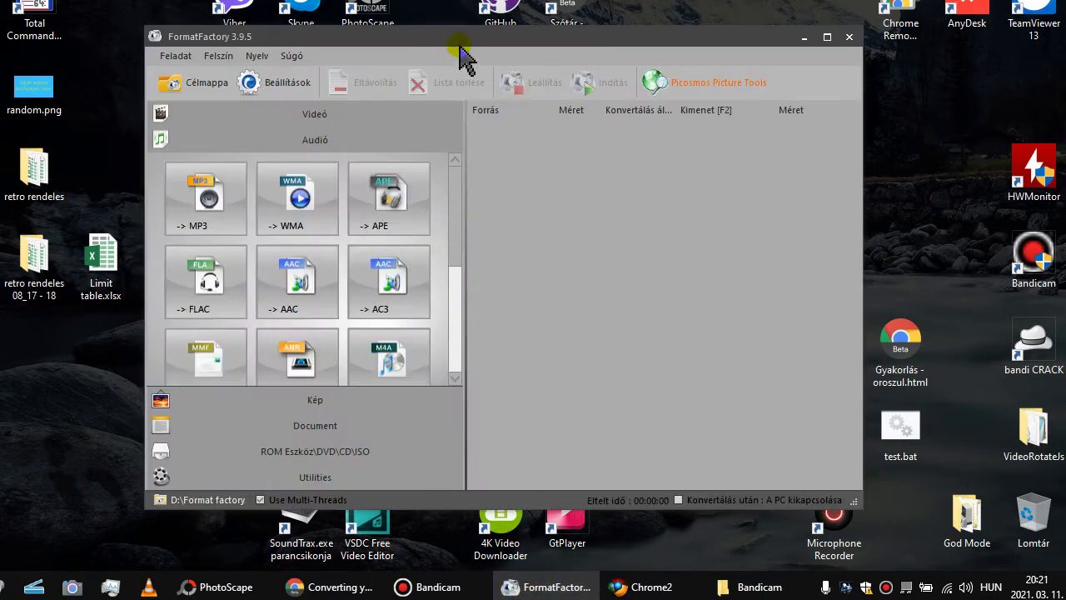
pyautogui.scroll(-3, 372, 250)
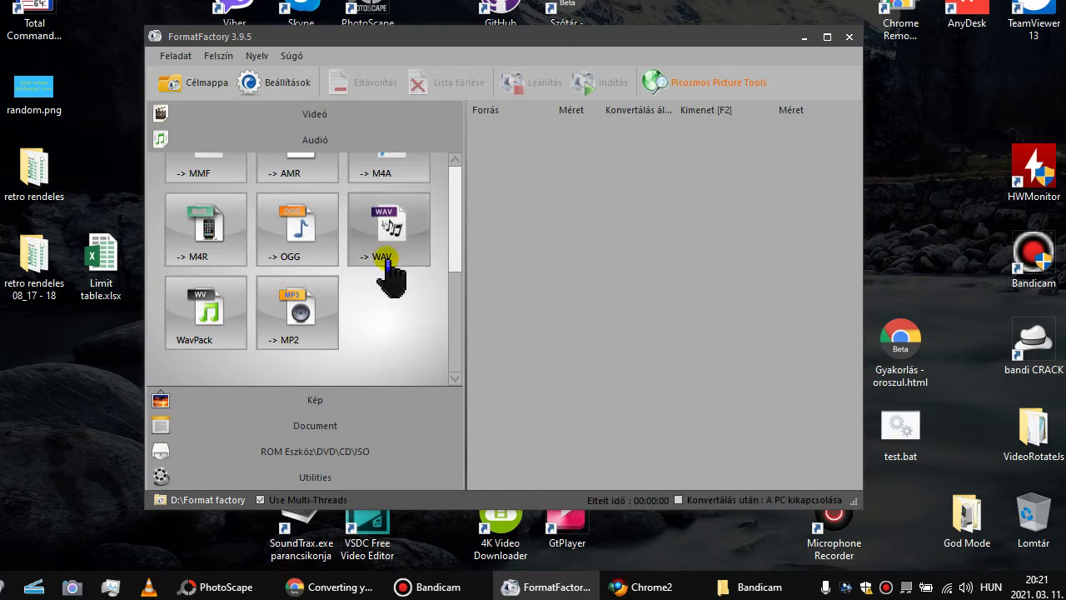
pyautogui.click(335, 401)
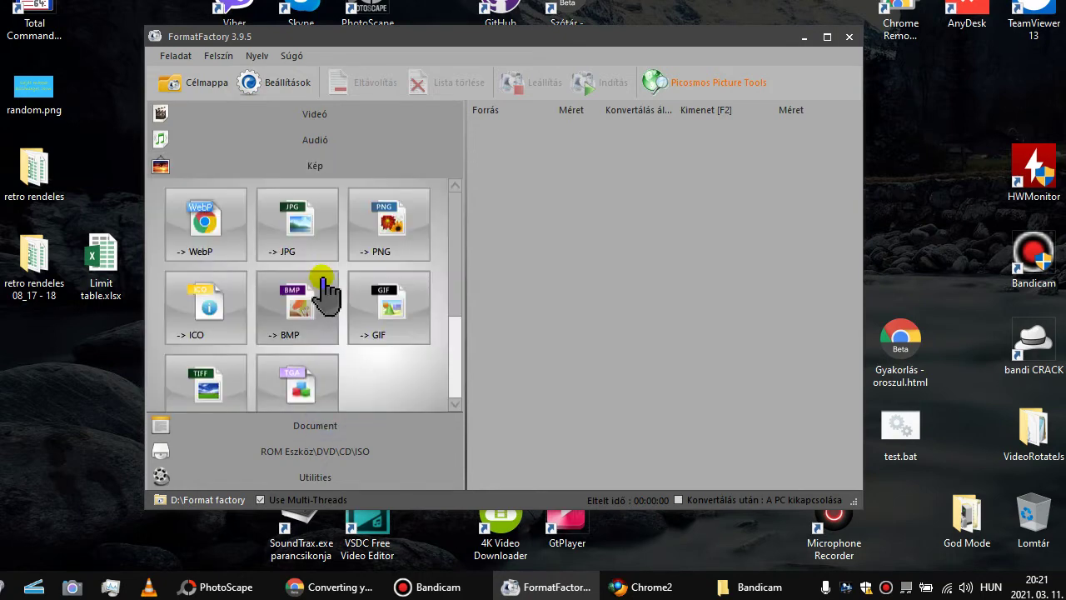
pyautogui.click(203, 322)
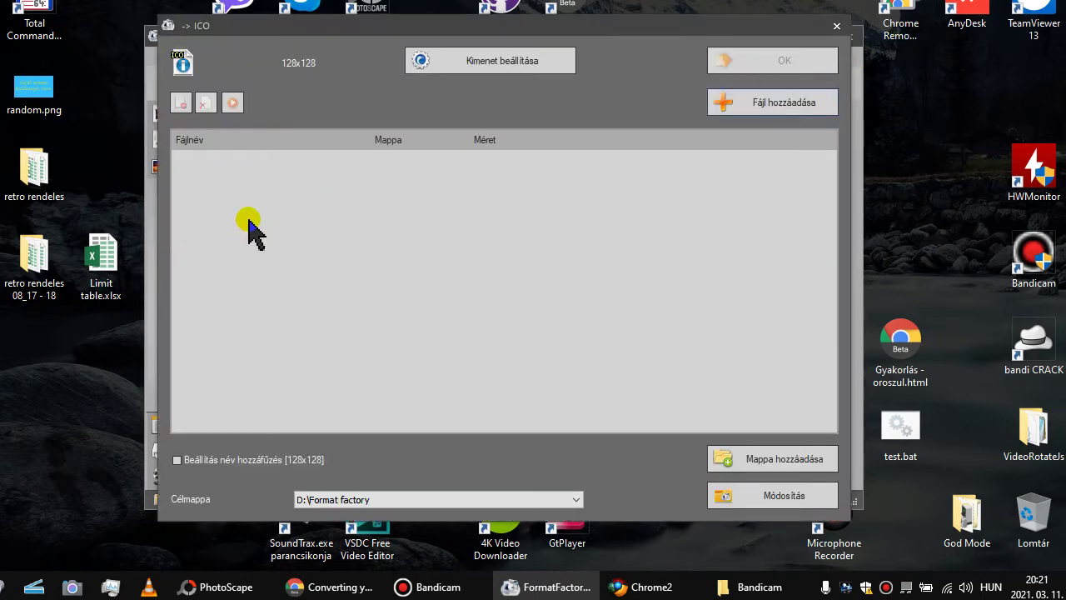
pyautogui.moveTo(33, 87); pyautogui.dragTo(599, 218)
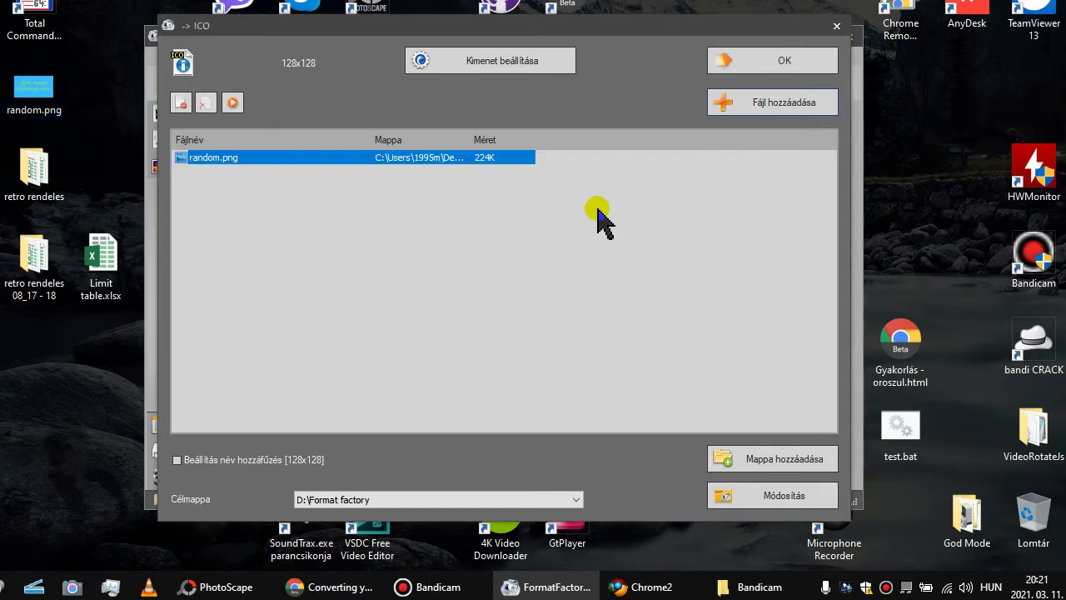
# Step: Confirm the 128x128 output setting, run the ICO conversion of random.png, and minimize the output folder window
pyautogui.click(512, 67)
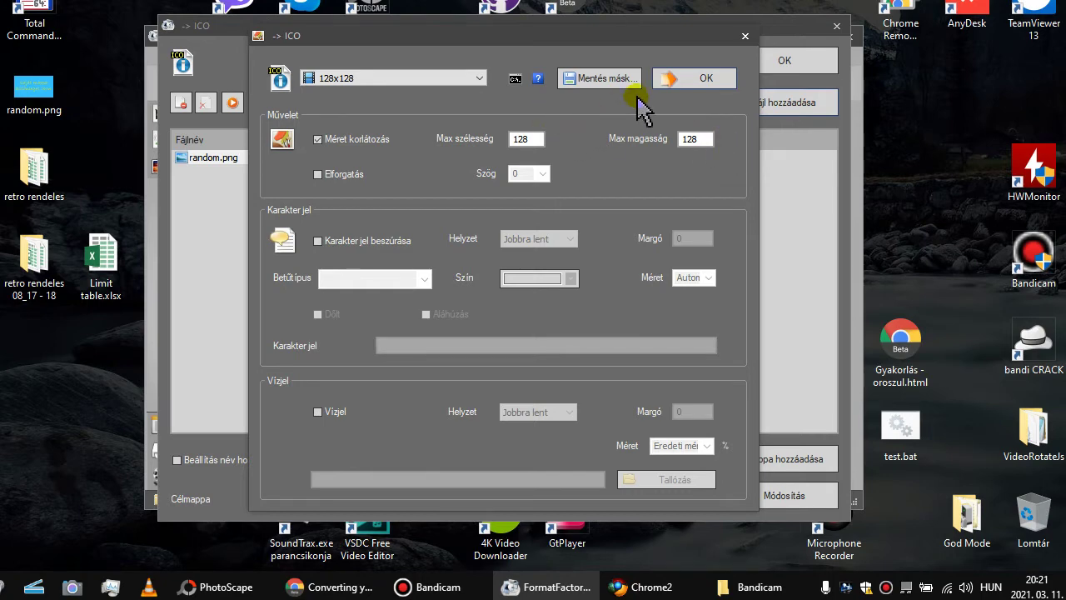
pyautogui.click(479, 78)
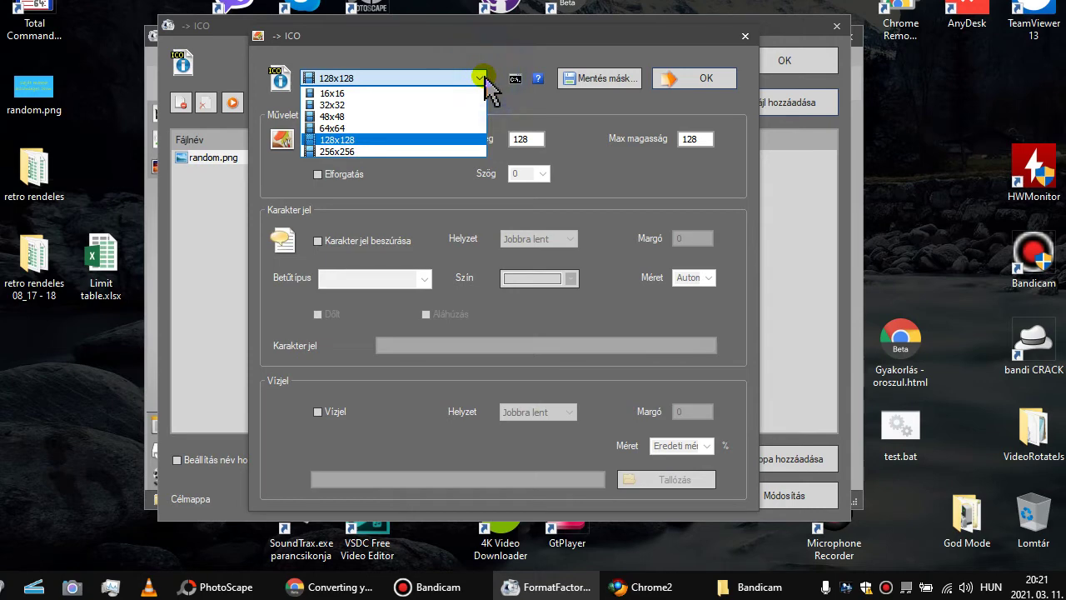
pyautogui.click(481, 78)
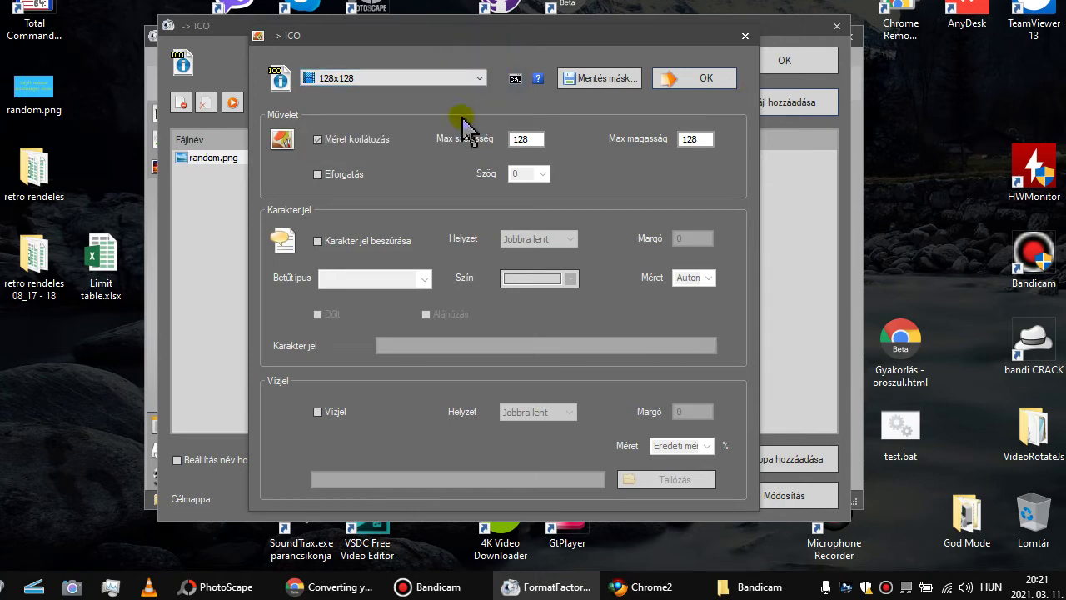
pyautogui.click(684, 80)
pyautogui.click(724, 66)
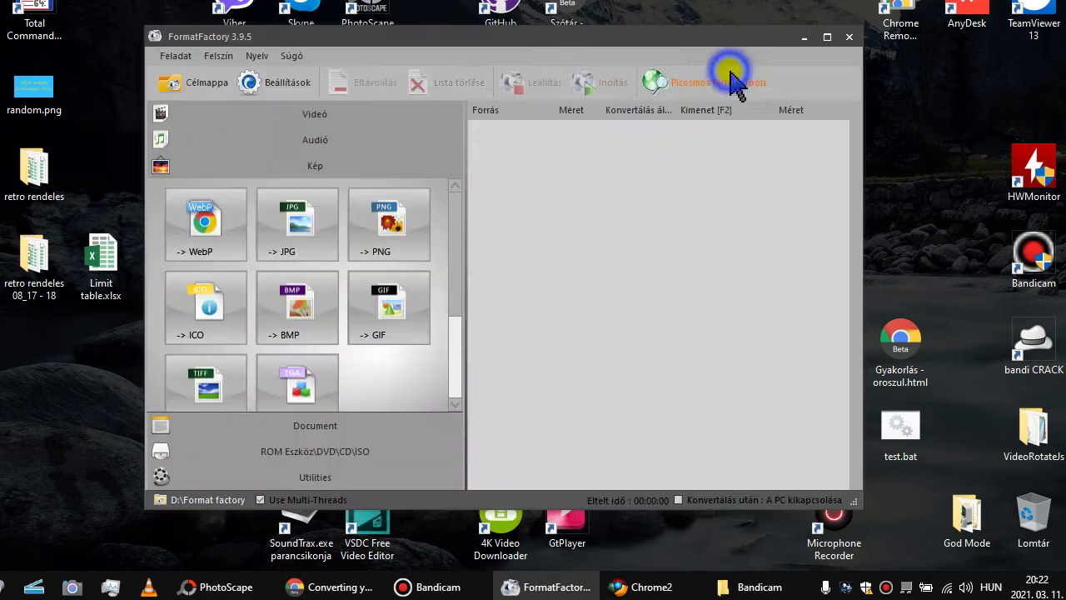
pyautogui.click(607, 88)
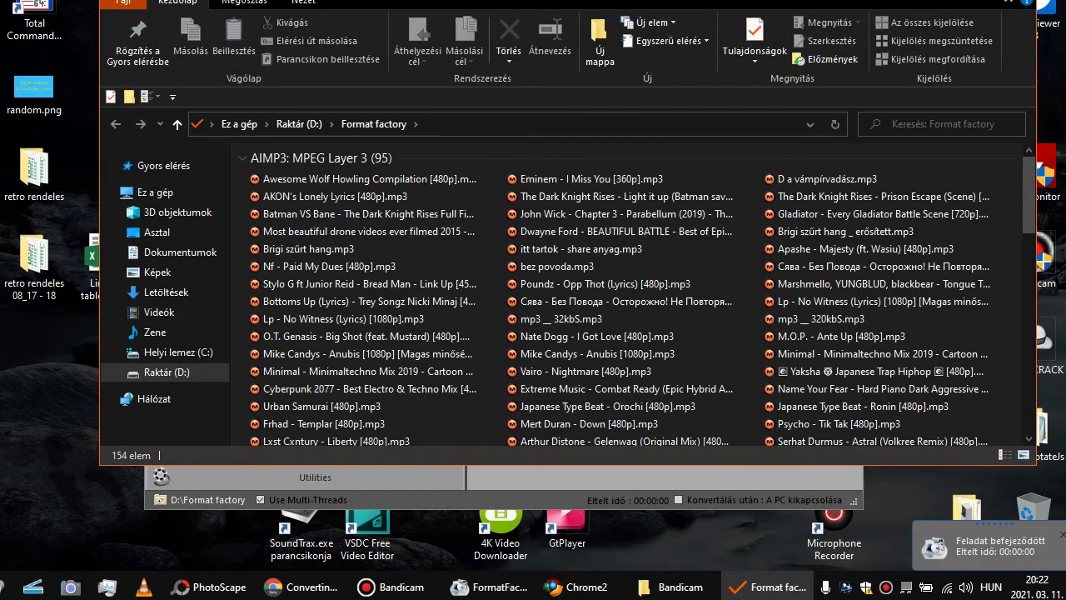
pyautogui.moveTo(904, 10); pyautogui.dragTo(911, 72)
pyautogui.click(933, 59)
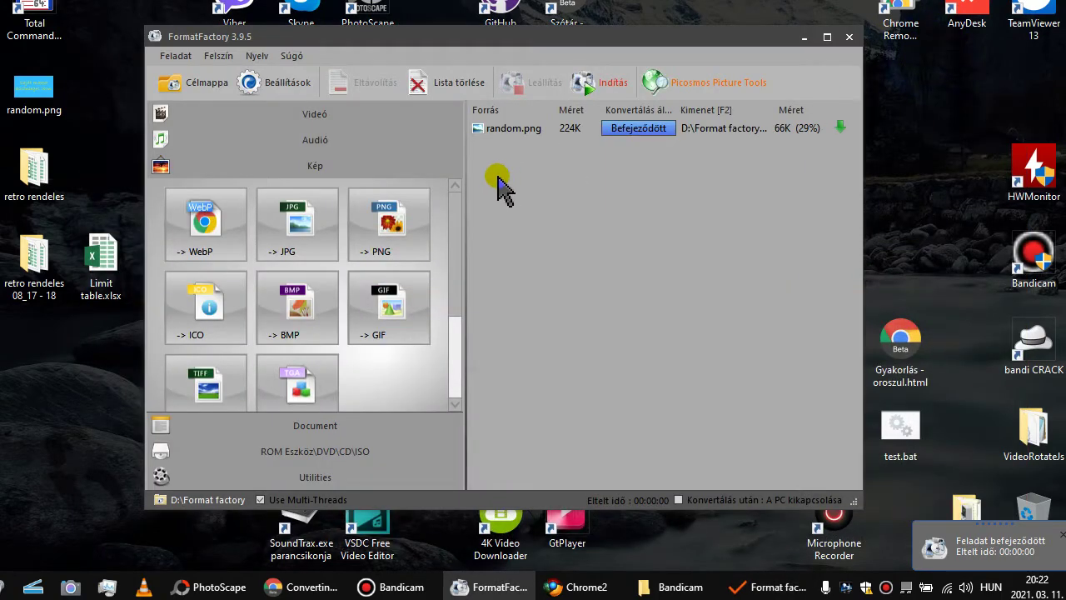
# Step: Convert random.png to ICO again with the 256x256 output setting
pyautogui.click(208, 306)
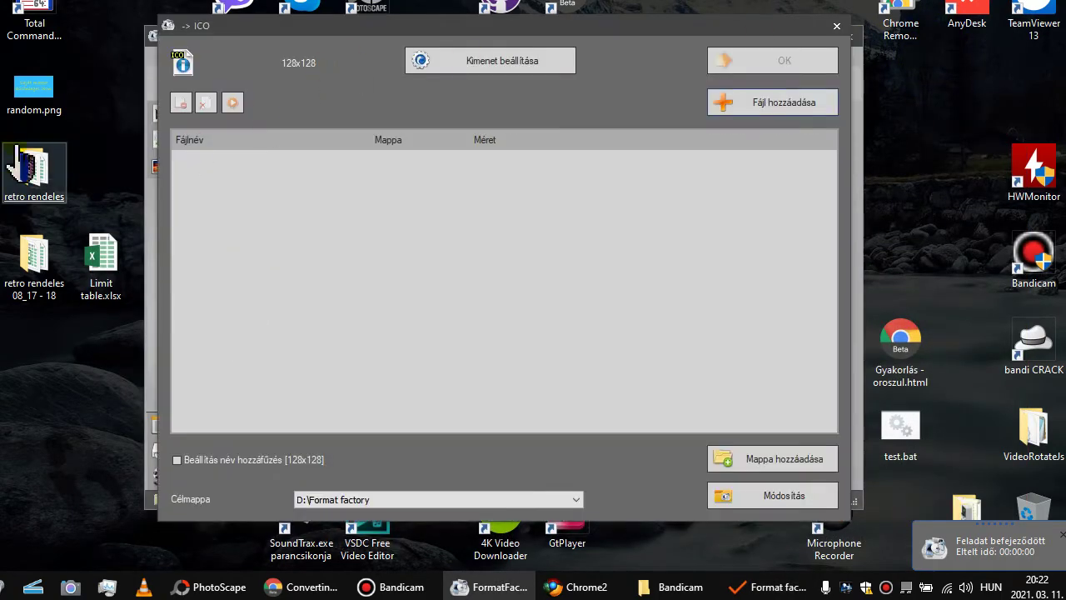
pyautogui.moveTo(34, 87); pyautogui.dragTo(335, 225)
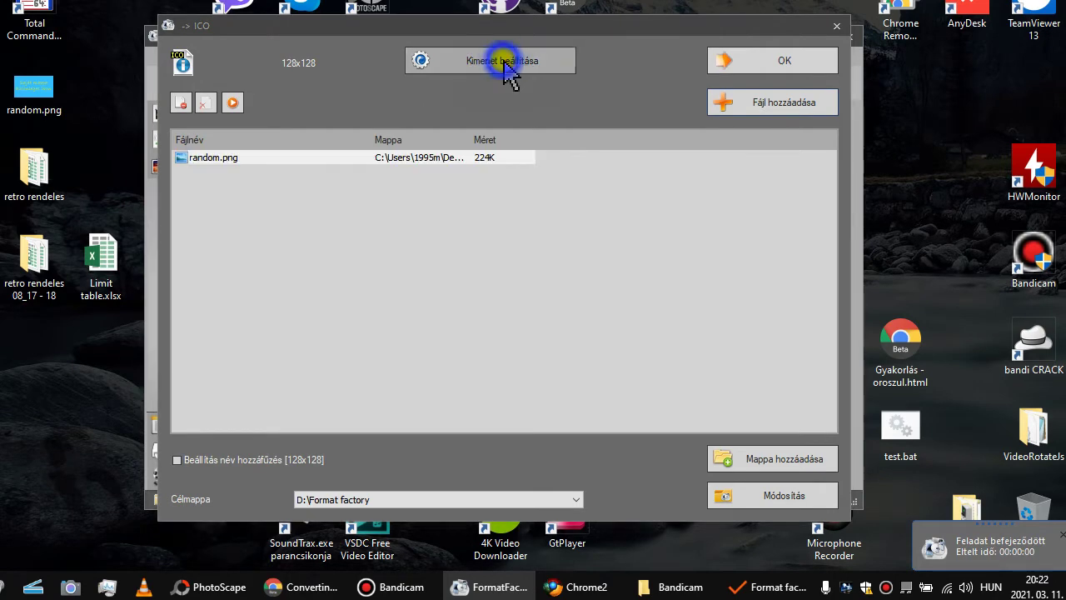
pyautogui.click(493, 62)
pyautogui.click(479, 77)
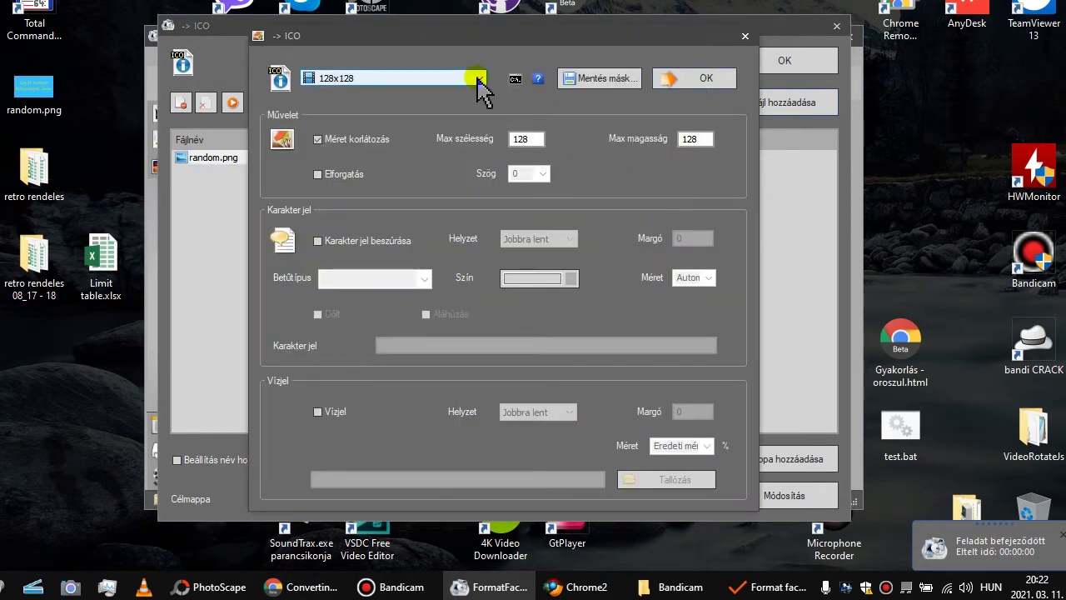
pyautogui.click(361, 153)
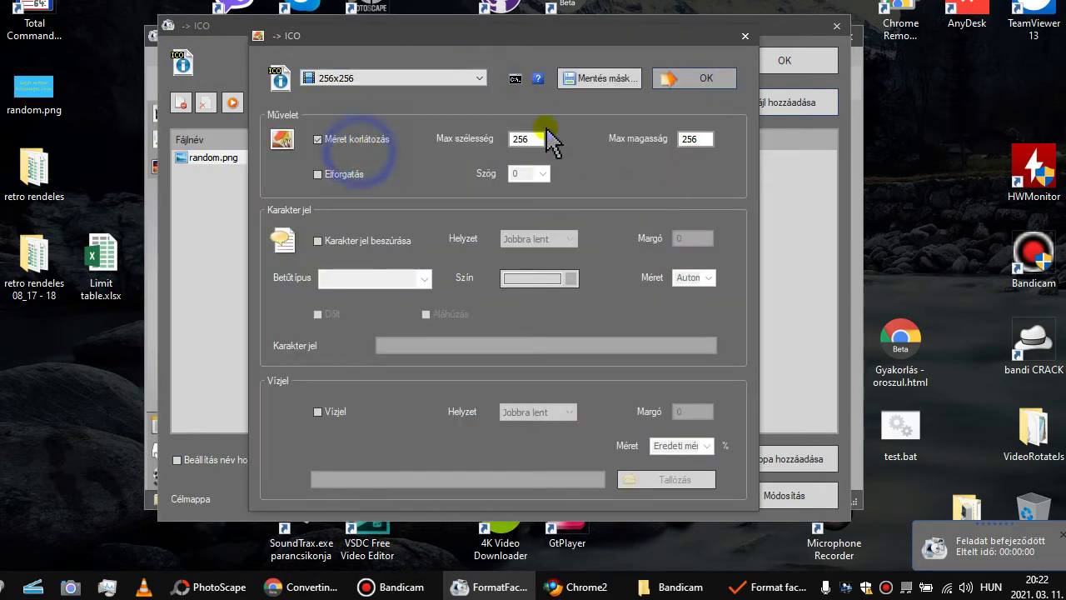
pyautogui.click(706, 78)
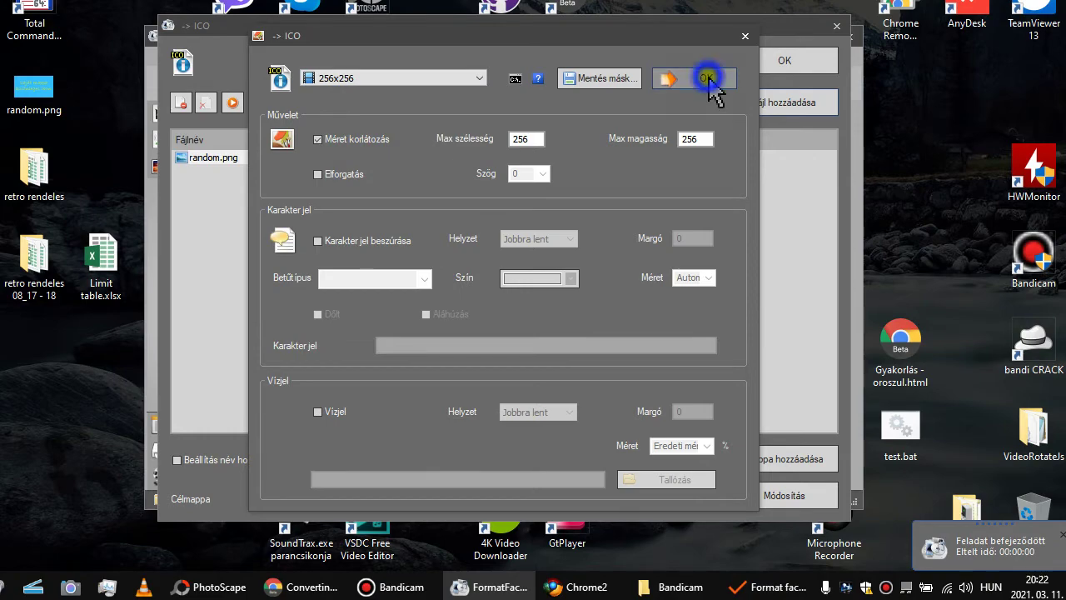
pyautogui.click(724, 62)
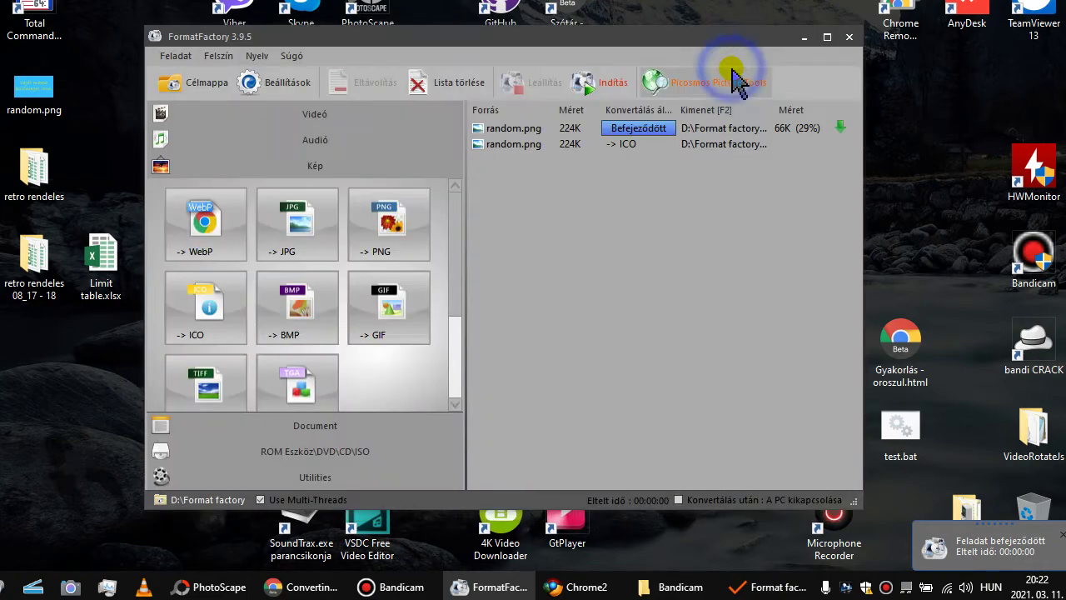
pyautogui.click(597, 83)
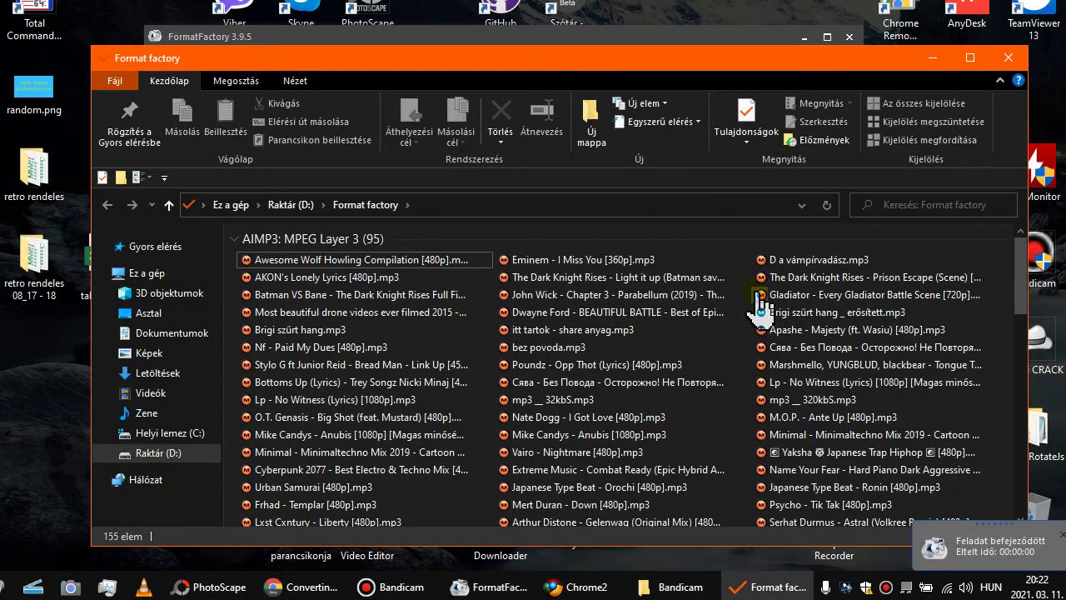
# Step: Collapse the AIMP3 file group in the Format factory folder and expand the ICO fájl group
pyautogui.scroll(-4, 754, 280)
pyautogui.scroll(4, 755, 283)
pyautogui.click(756, 295)
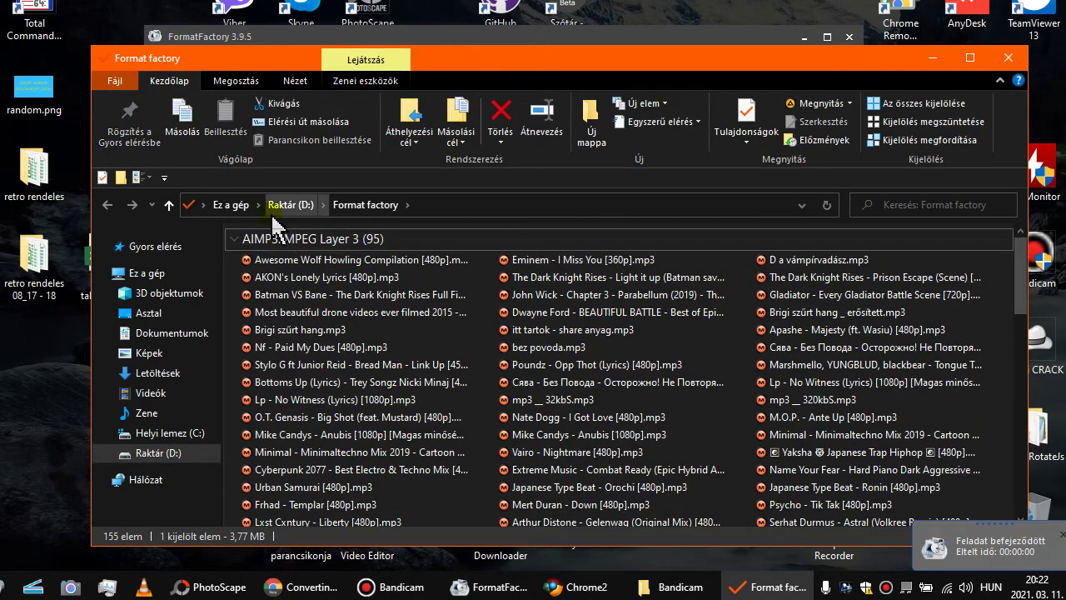
pyautogui.click(235, 239)
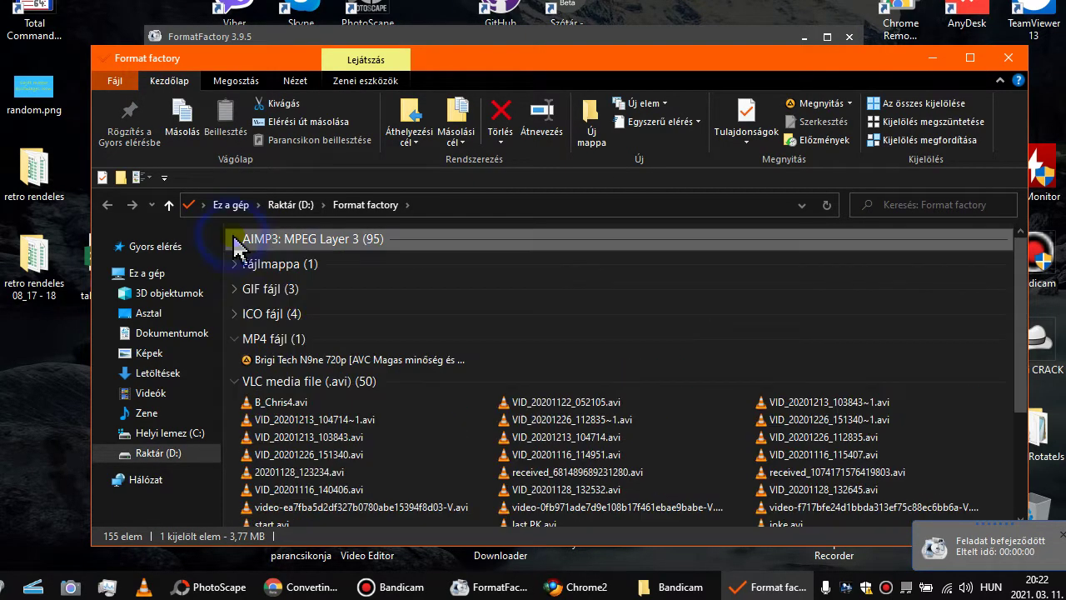
pyautogui.click(234, 314)
# Step: Copy random.ico and random~1.ico from the Format factory folder, and close the folder window
pyautogui.click(358, 337)
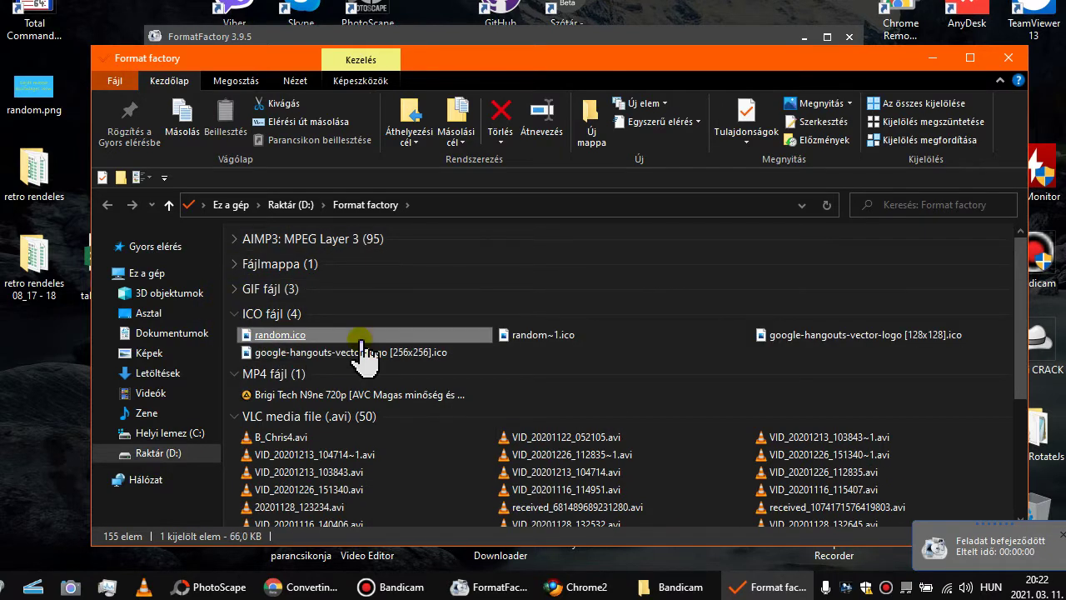
pyautogui.keyDown('ctrl'); pyautogui.click(506, 342); pyautogui.keyUp('ctrl')
pyautogui.click(546, 268)
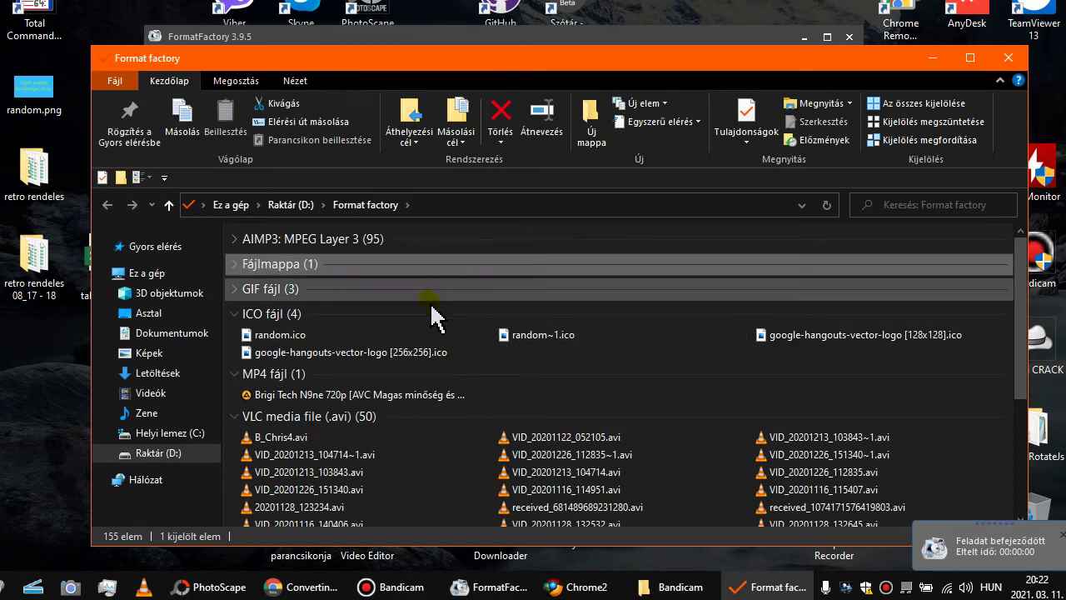
pyautogui.click(562, 346)
pyautogui.click(563, 342)
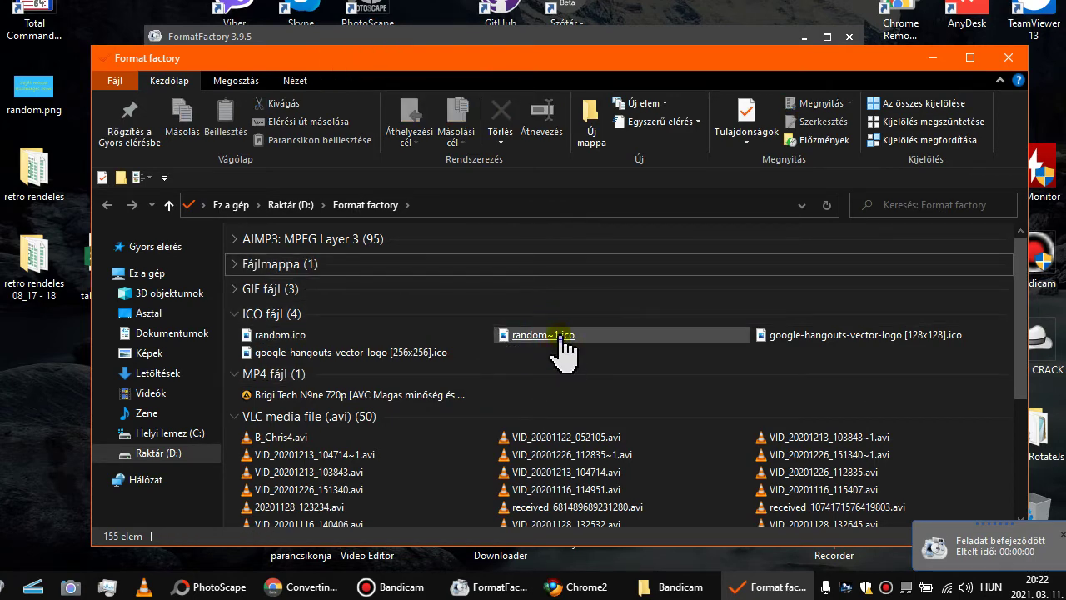
pyautogui.keyDown('ctrl'); pyautogui.click(370, 335); pyautogui.keyUp('ctrl')
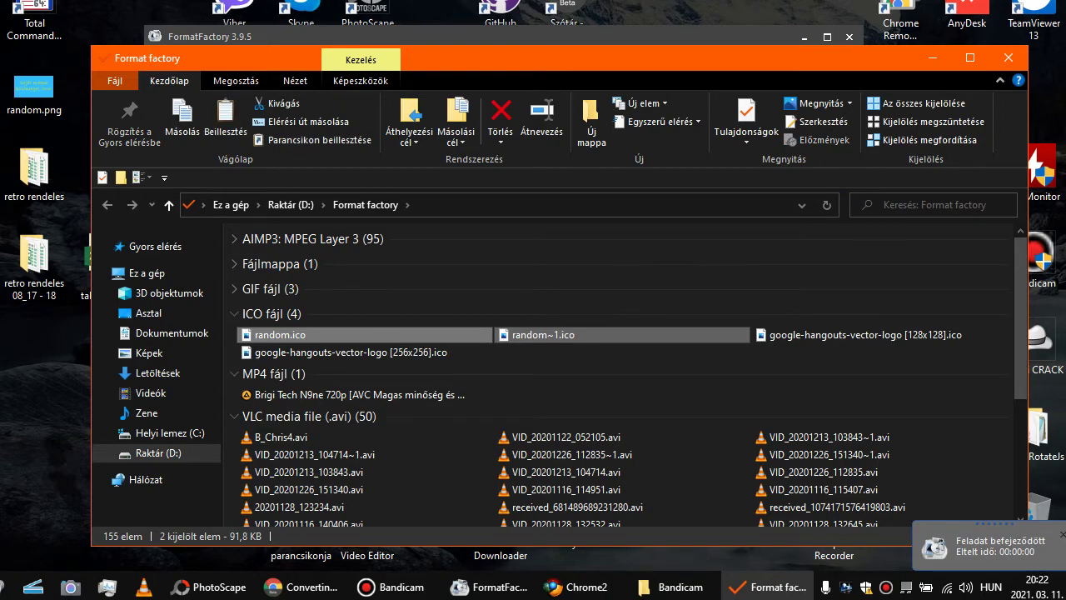
pyautogui.click(1008, 57)
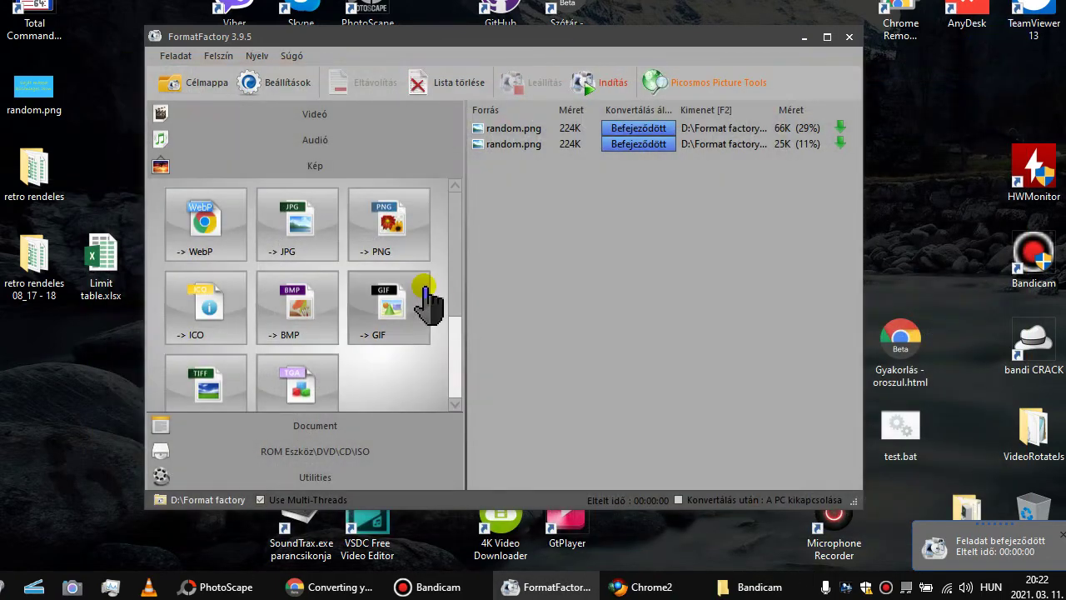
# Step: Close FormatFactory, open the Új mappa folder on the desktop, and paste the two ICO files into it
pyautogui.click(848, 37)
pyautogui.click(420, 337)
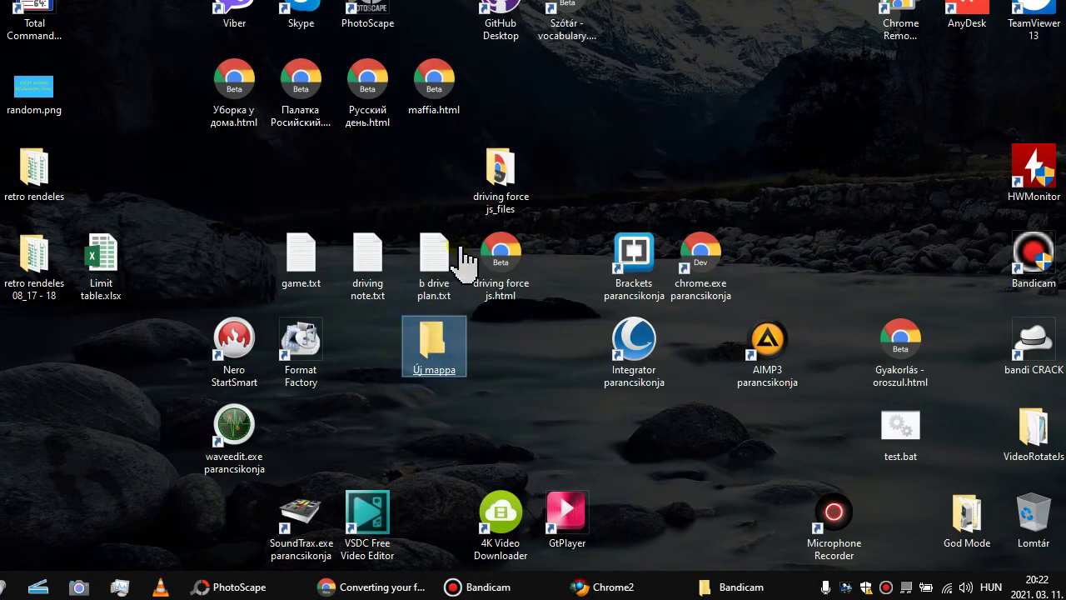
pyautogui.press('Return')
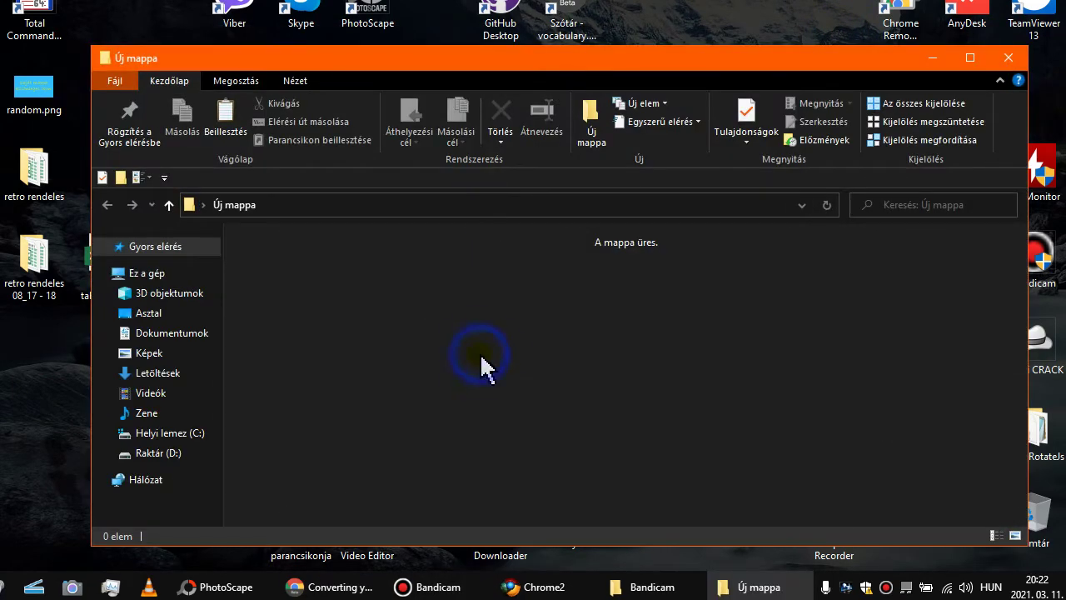
pyautogui.hotkey('ctrl', 'v')
pyautogui.click(700, 354)
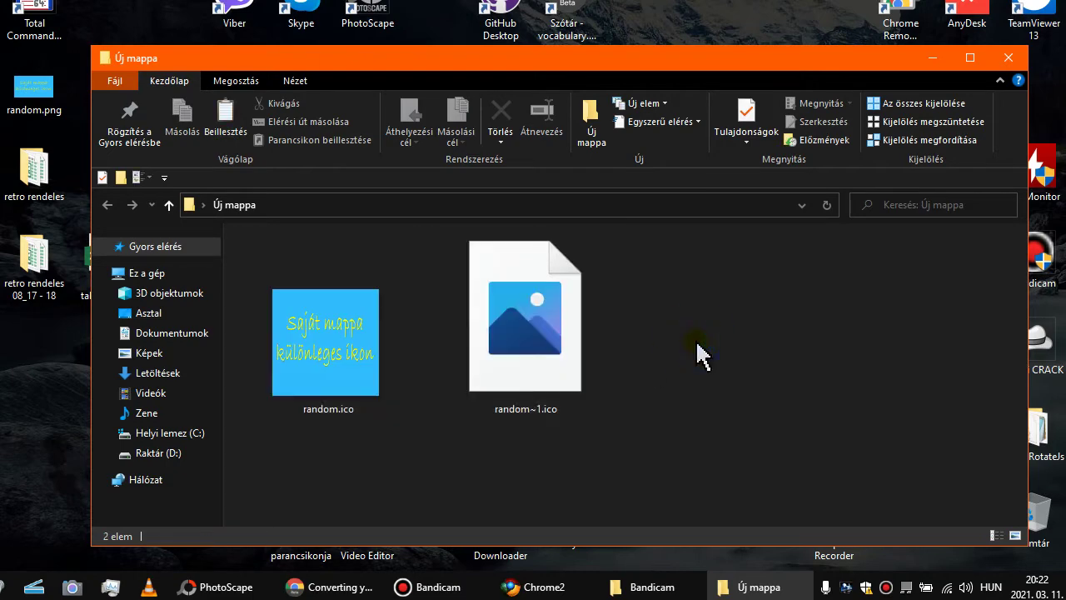
# Step: Check the image dimensions in random.ico's properties, close them, and inspect random~1.ico beside it
pyautogui.click(341, 406)
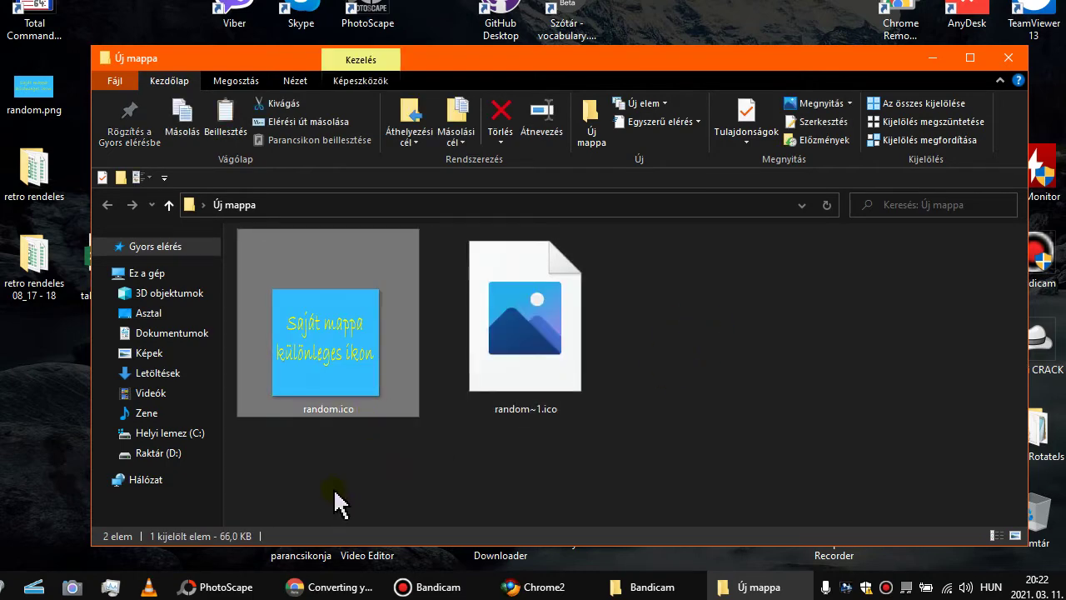
pyautogui.hotkey('alt', 'Return')
pyautogui.click(481, 183)
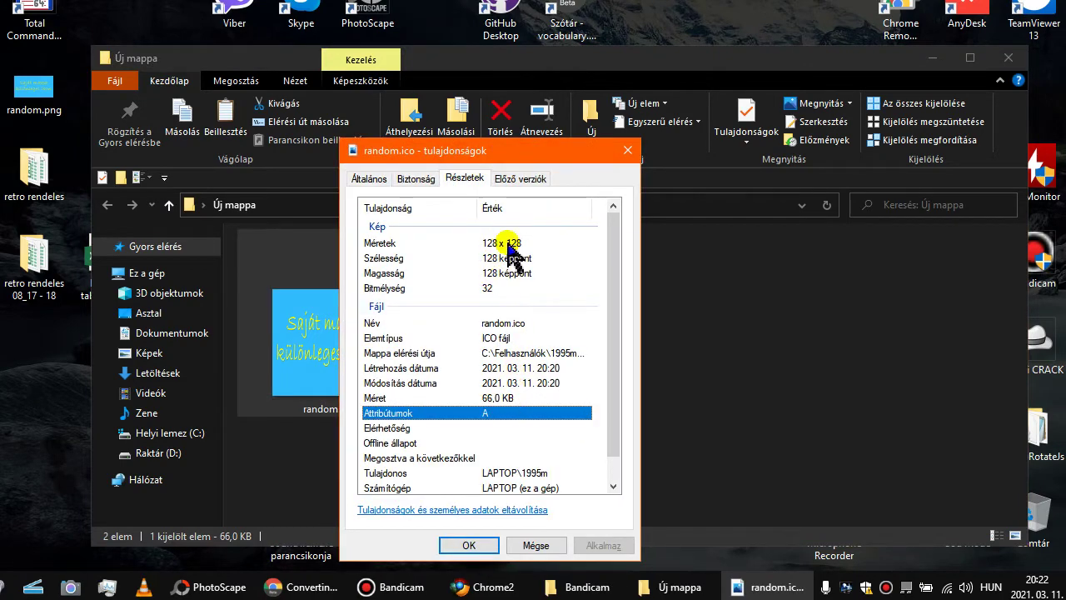
pyautogui.click(628, 150)
pyautogui.click(520, 318)
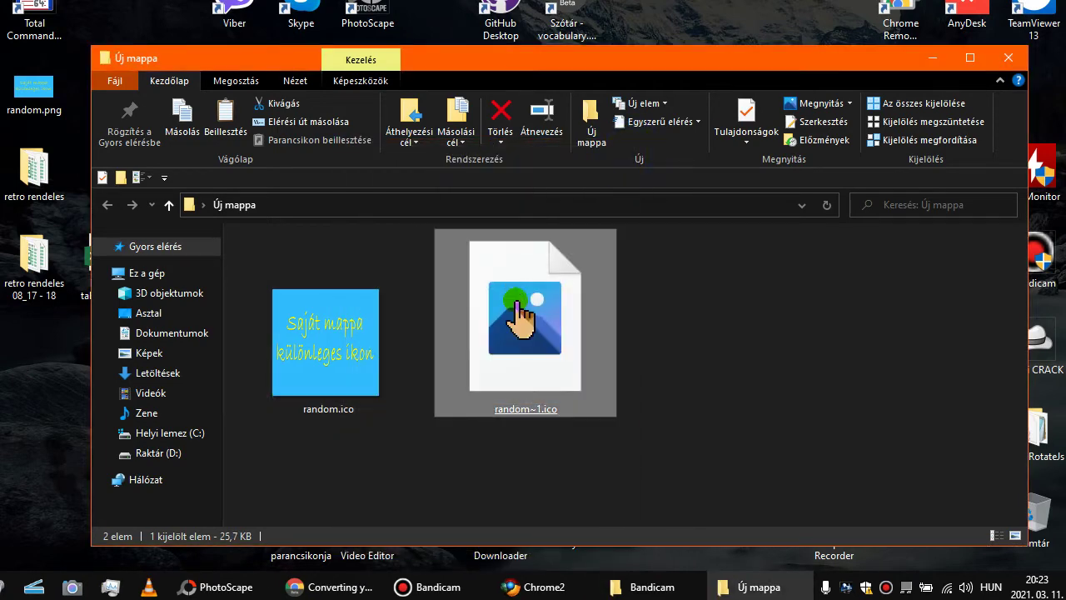
pyautogui.click(710, 331)
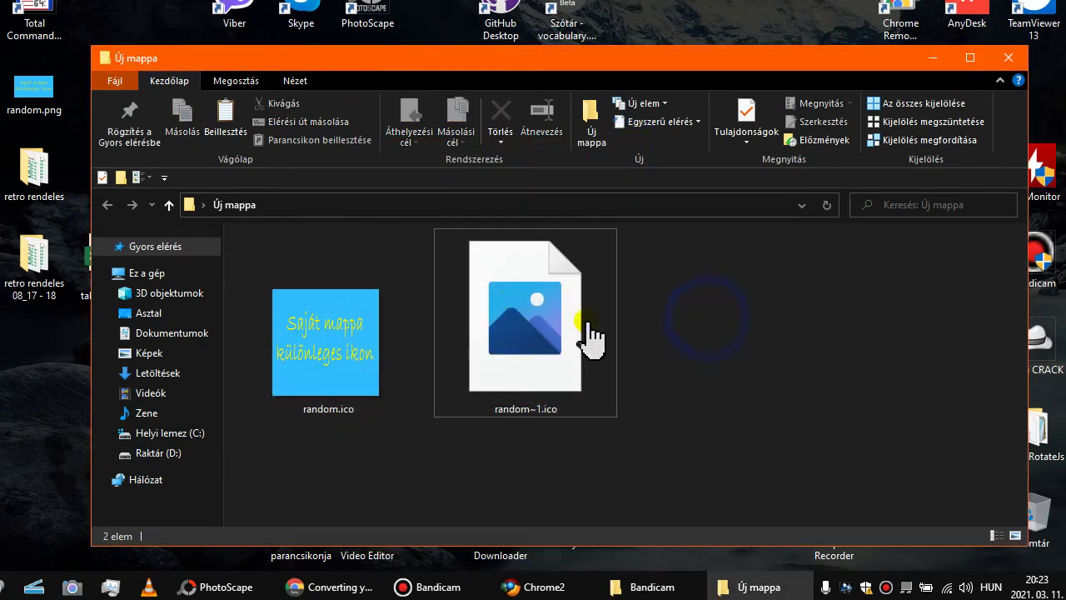
pyautogui.moveTo(558, 350)
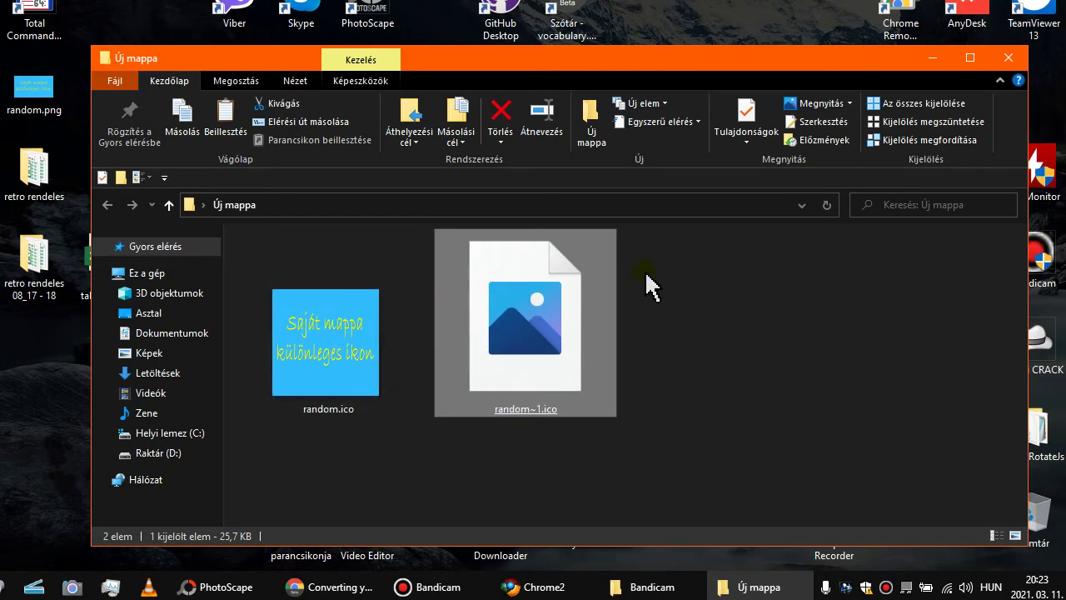
# Step: Close the Új mappa window and select that folder on the desktop
pyautogui.click(699, 308)
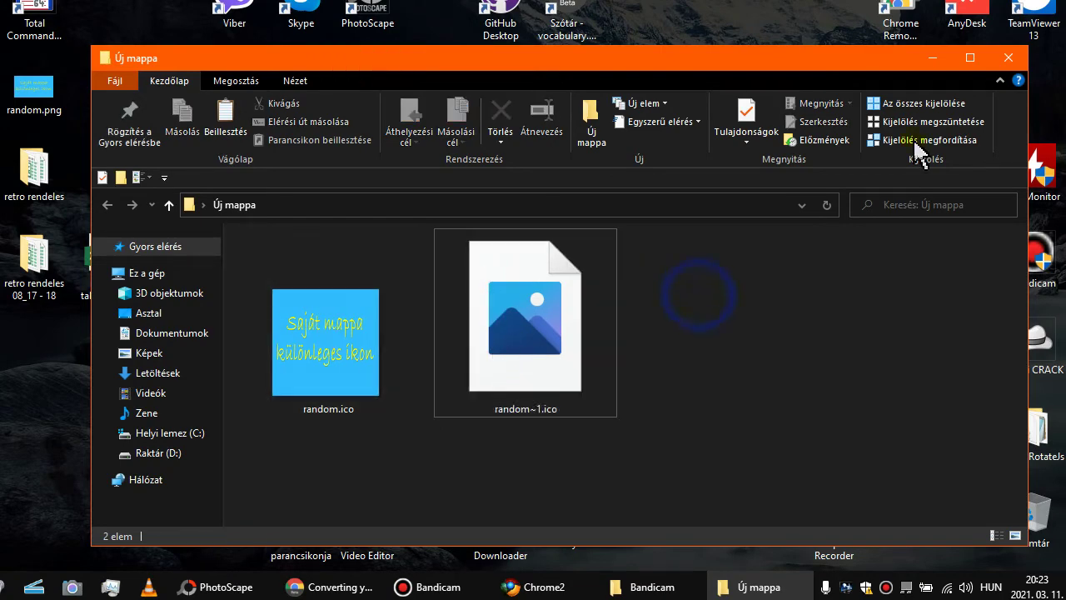
pyautogui.click(1008, 58)
pyautogui.click(434, 371)
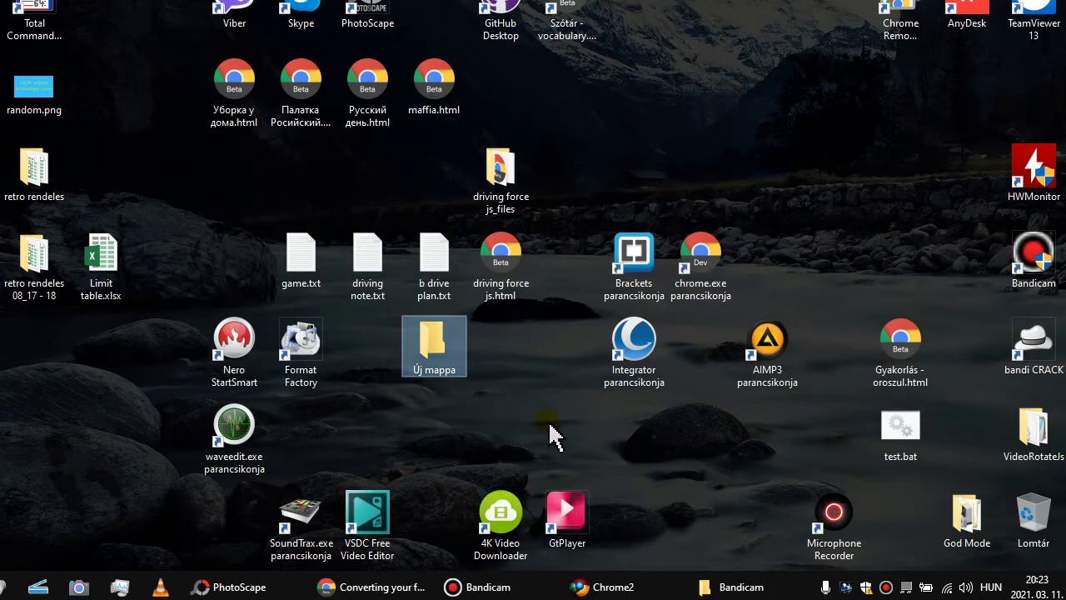
# Step: Set the Új mappa desktop folder's icon to random.ico from inside that folder, and apply the change
pyautogui.hotkey('alt', 'Return')
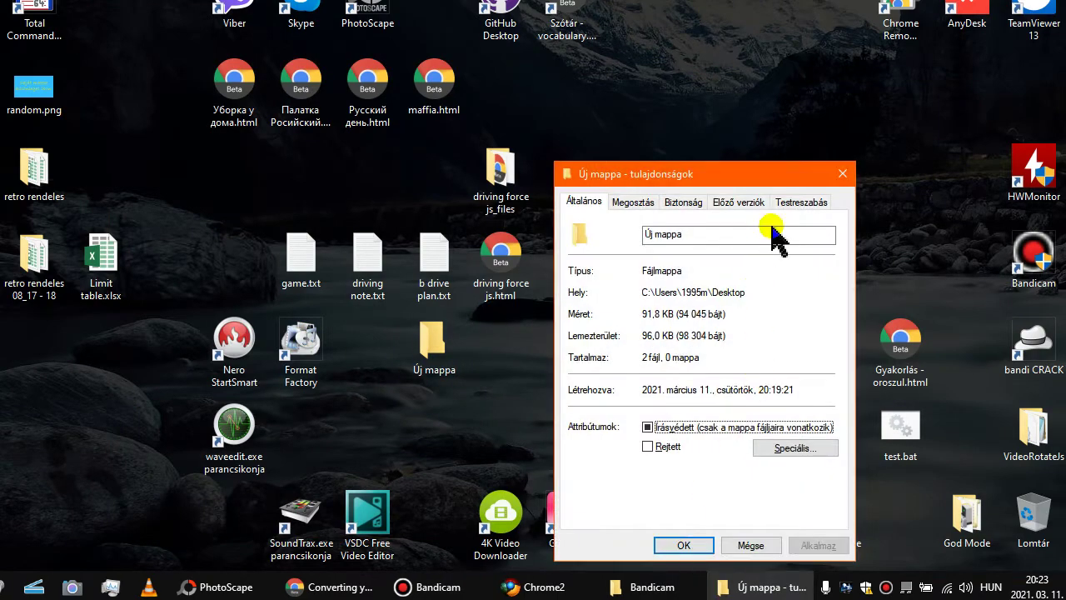
pyautogui.click(798, 205)
pyautogui.click(621, 454)
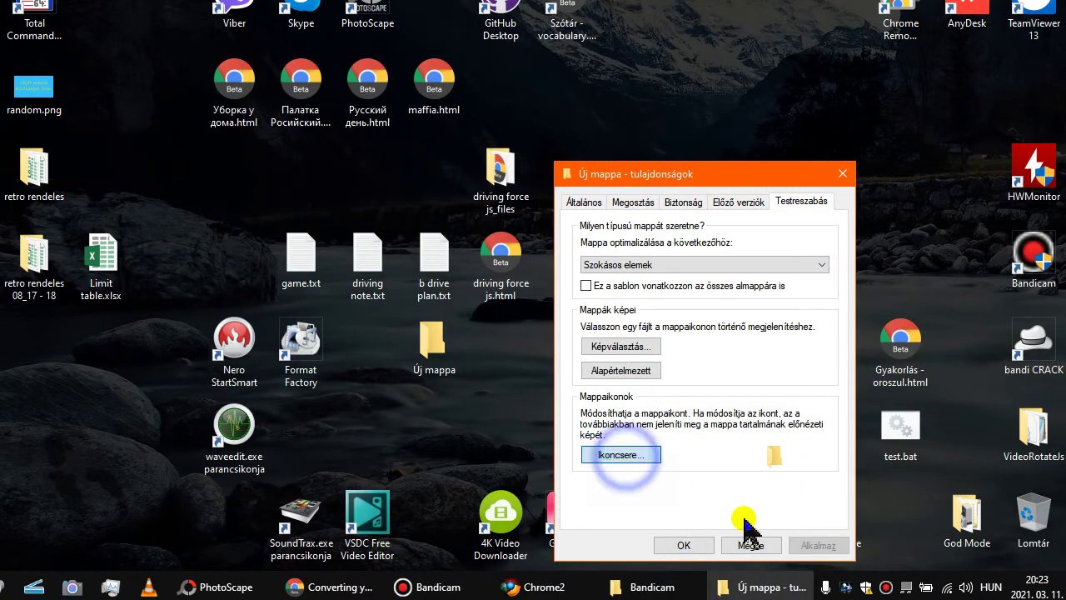
pyautogui.click(814, 299)
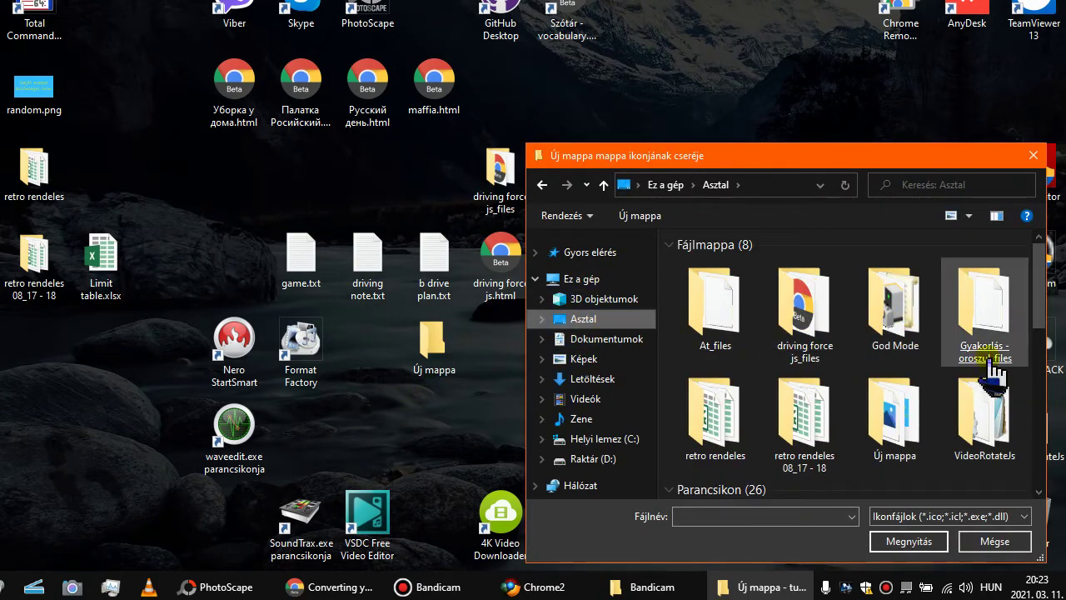
pyautogui.doubleClick(914, 421)
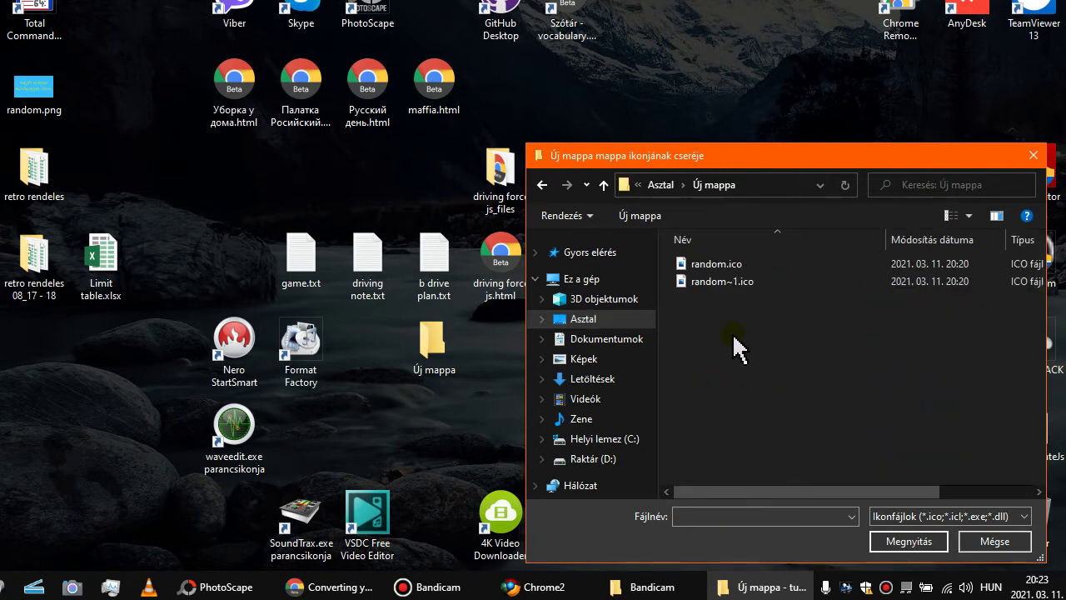
pyautogui.click(738, 264)
pyautogui.doubleClick(738, 273)
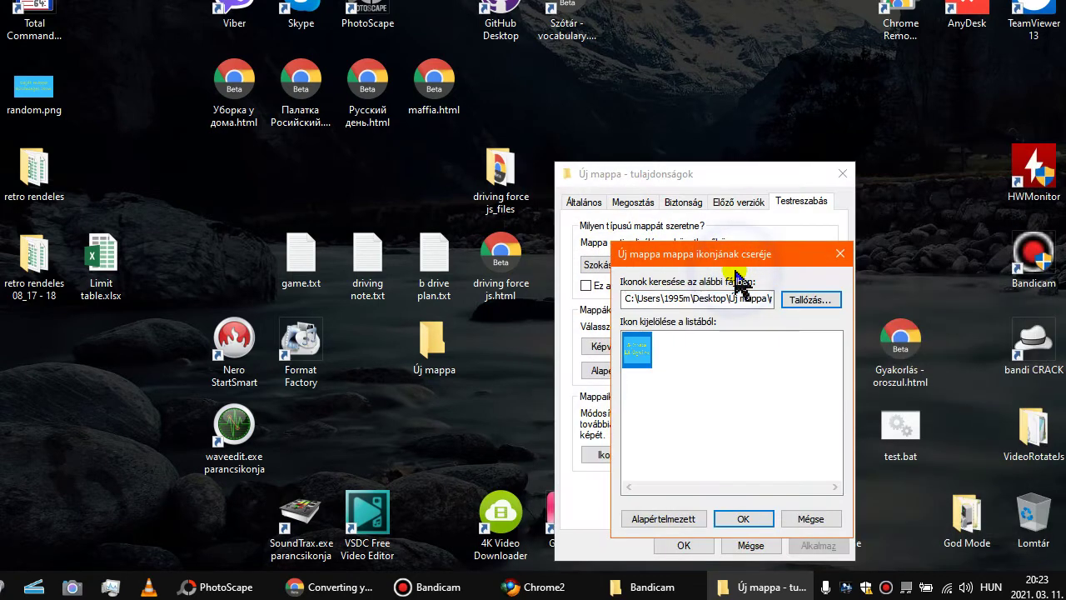
pyautogui.click(744, 518)
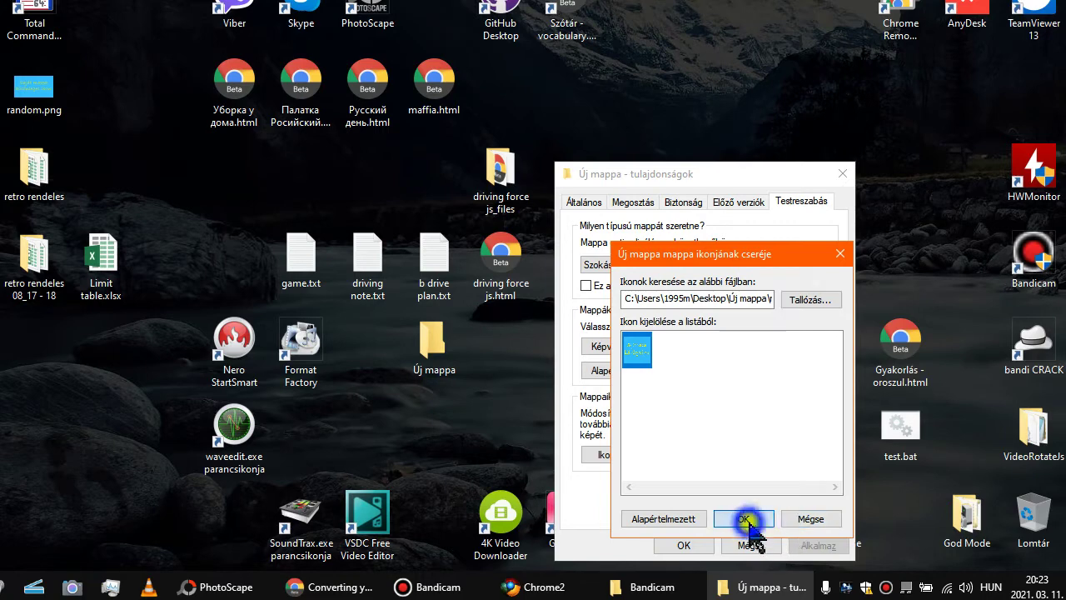
pyautogui.click(706, 544)
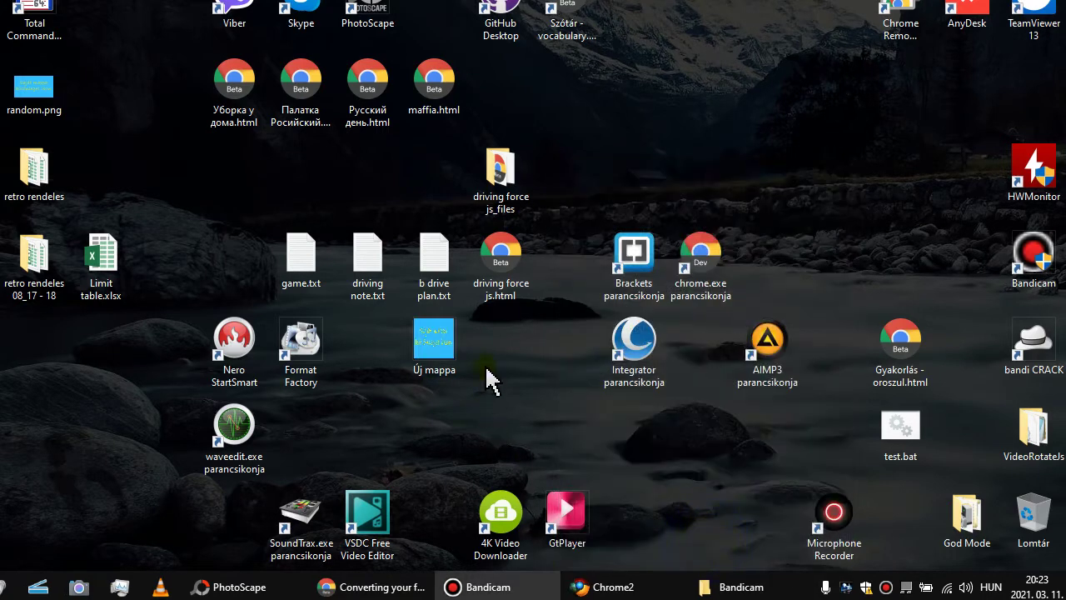
# Step: Inspect the Új mappa folder's icon on the desktop, then open the folder to view its ICO files and close it
pyautogui.click(447, 366)
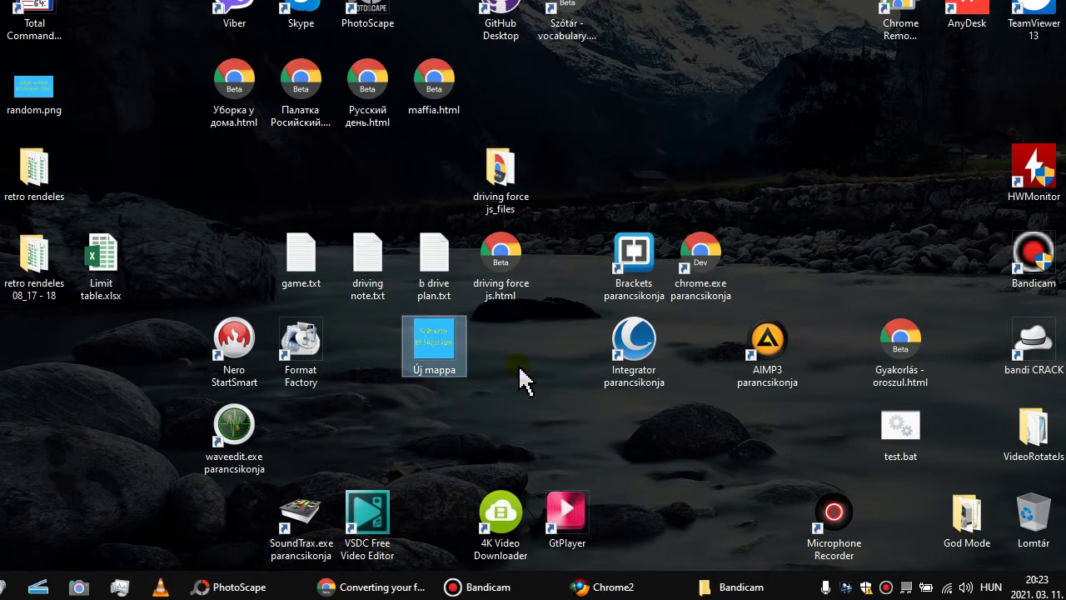
pyautogui.click(434, 348)
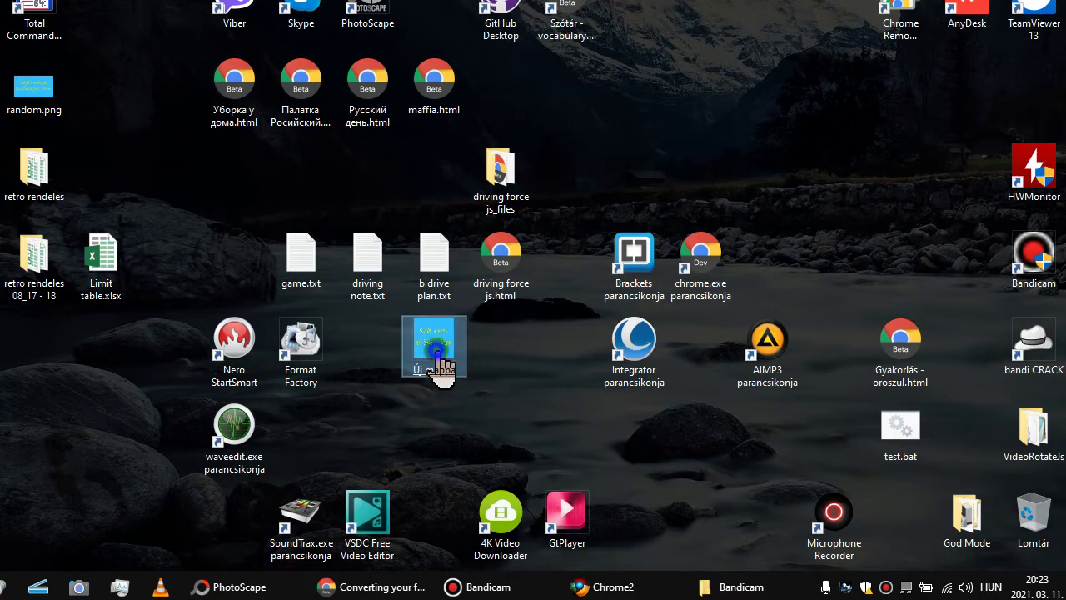
pyautogui.press('Return')
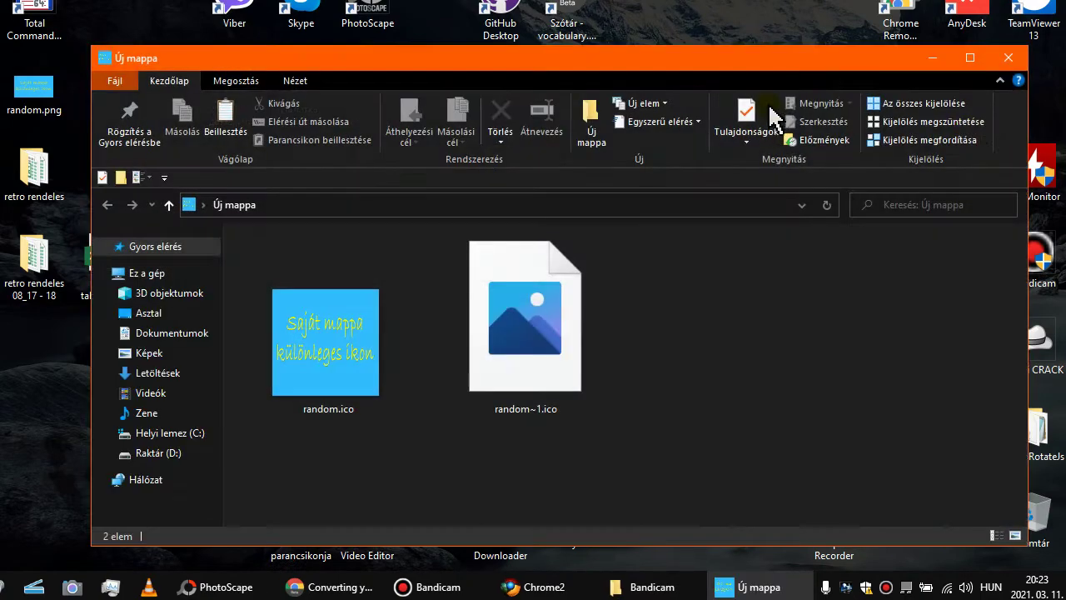
pyautogui.click(1023, 43)
# Step: Rename random~1.ico in the Új mappa folder as 256.ico and close the folder window
pyautogui.click(435, 365)
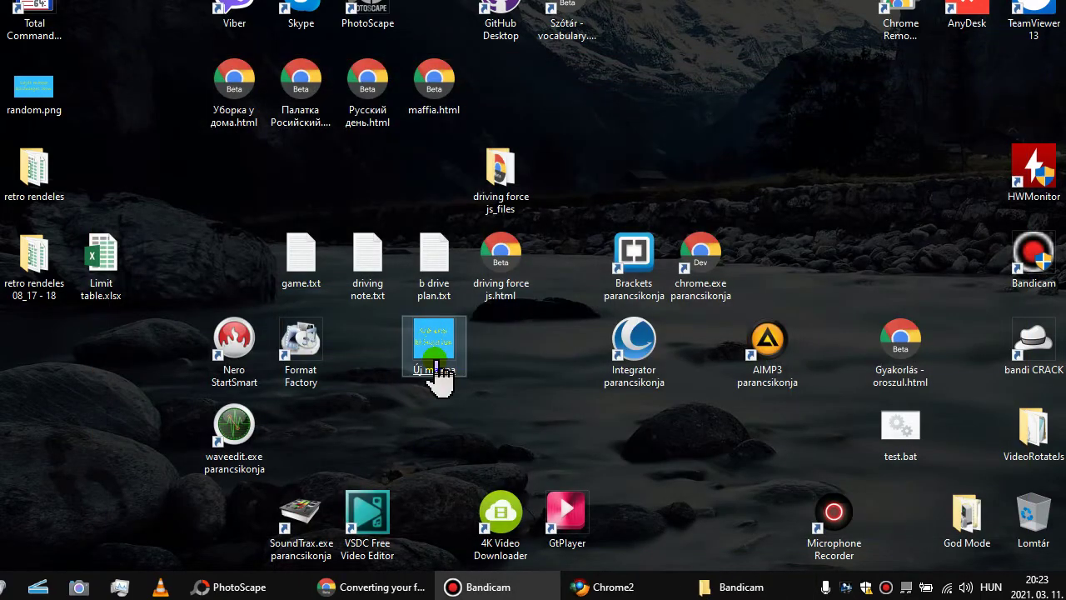
pyautogui.press('Return')
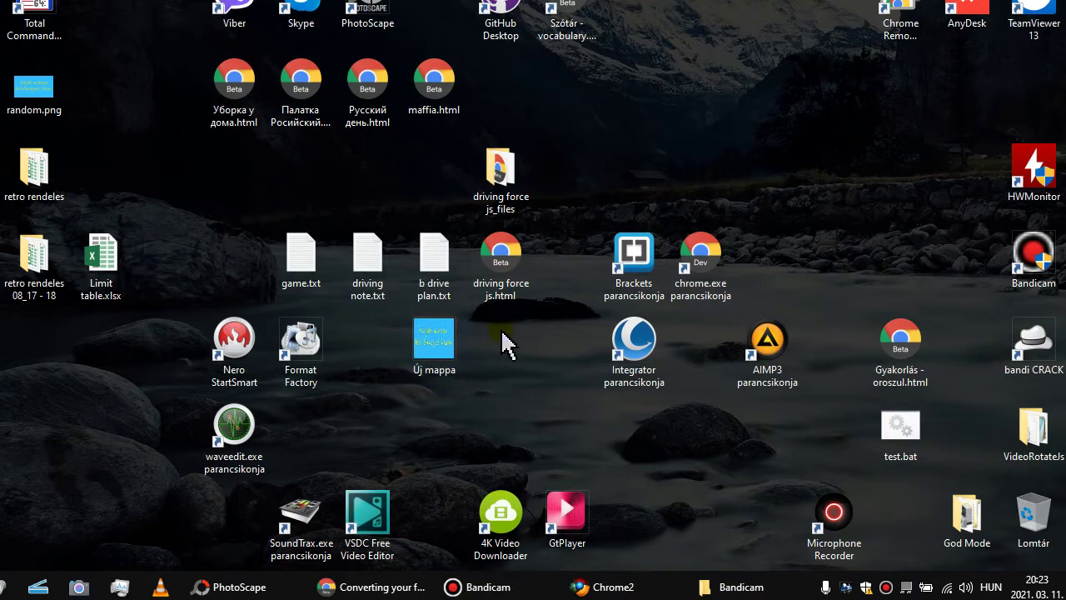
pyautogui.click(552, 376)
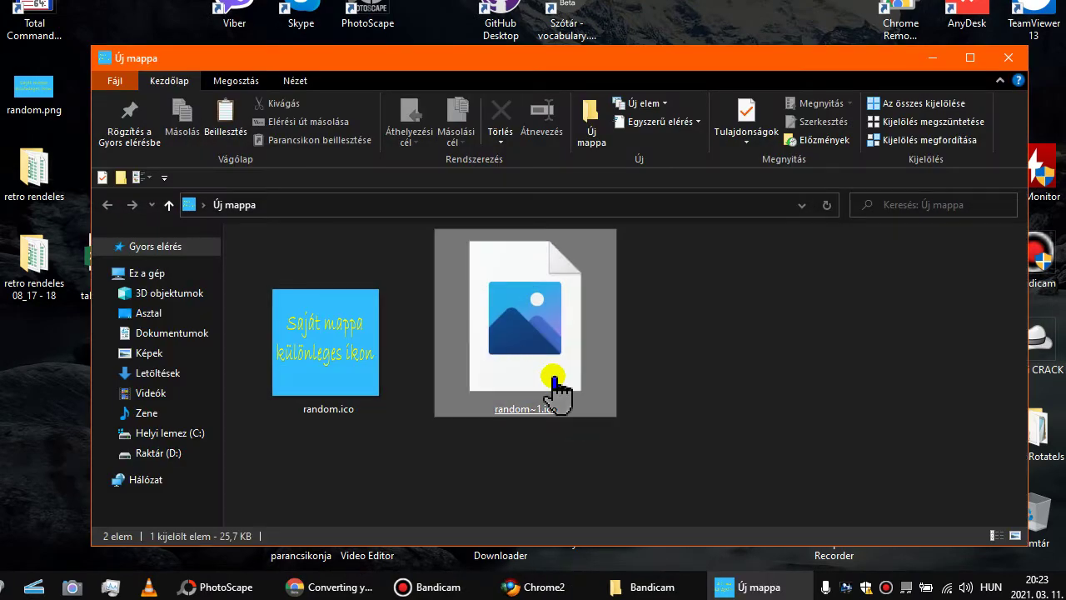
pyautogui.press('F2')
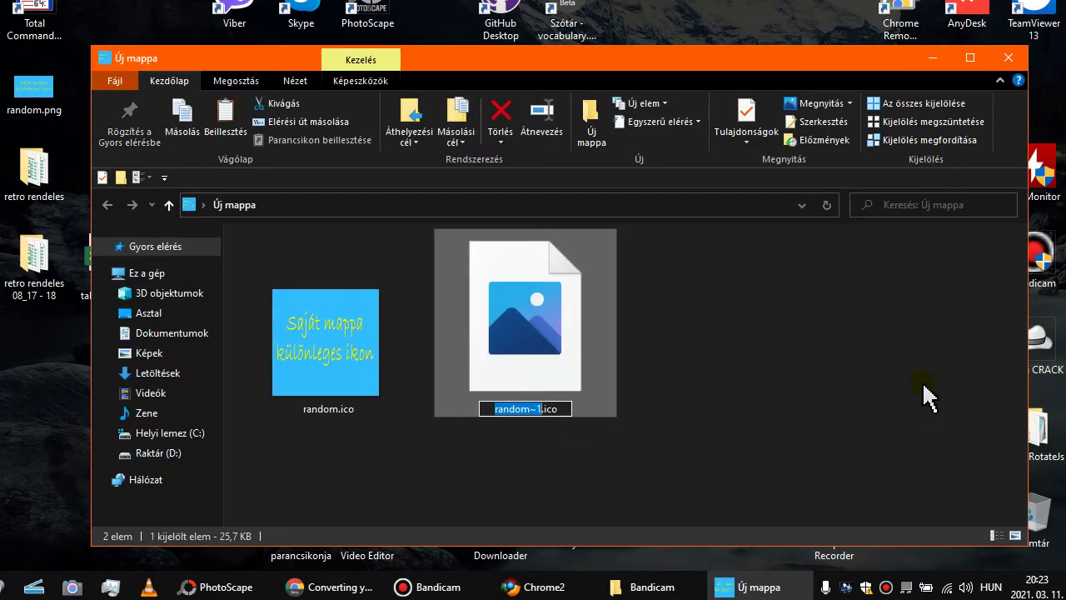
pyautogui.write('256')
pyautogui.press('Return')
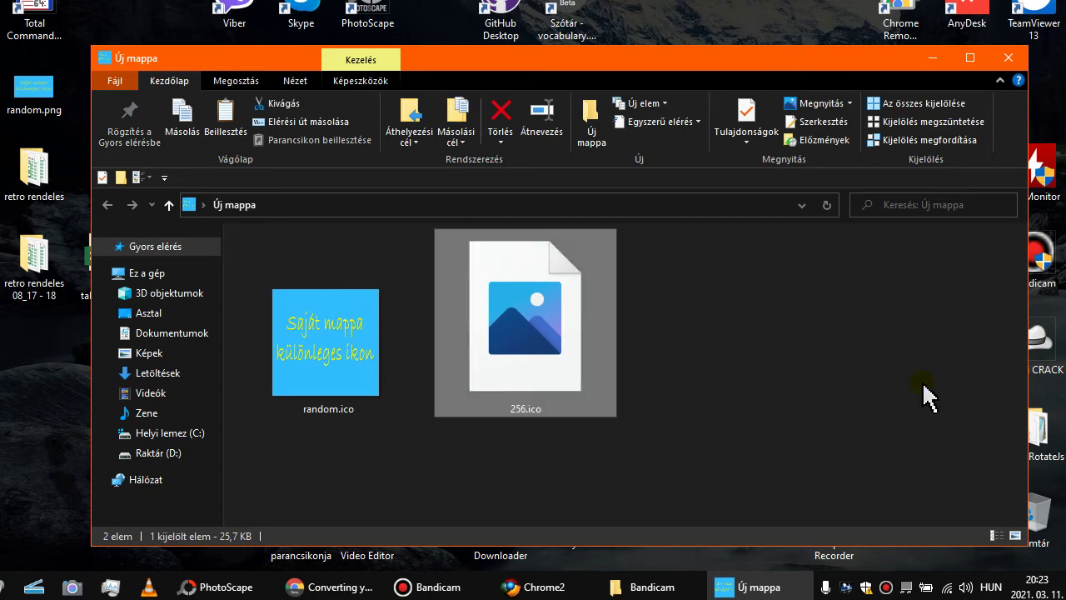
pyautogui.click(1008, 57)
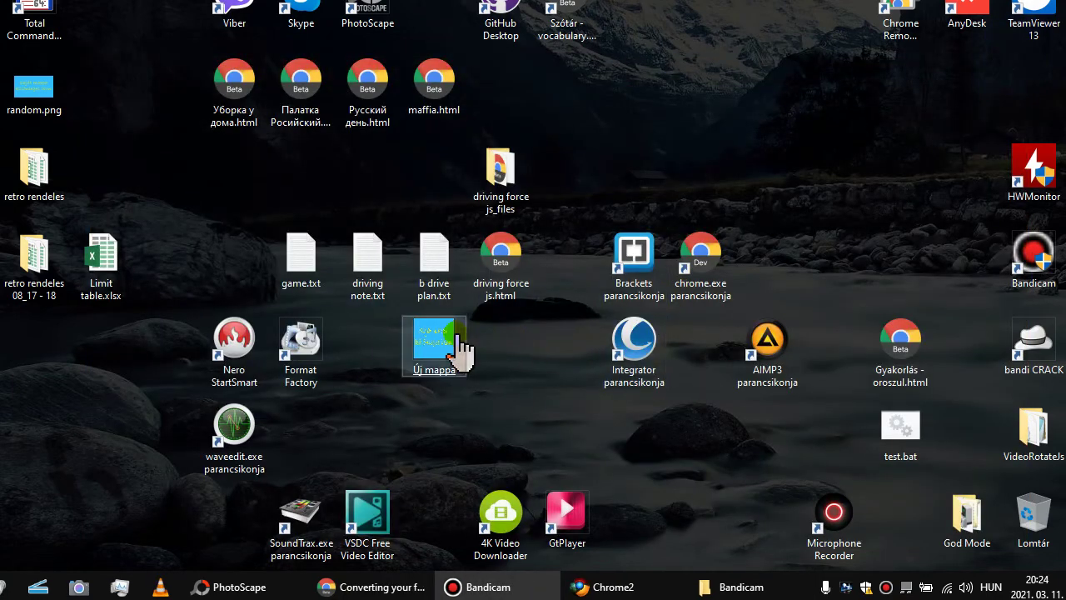
# Step: Change the Új mappa folder's icon to 256.ico through the folder's properties, and apply it
pyautogui.click(433, 346)
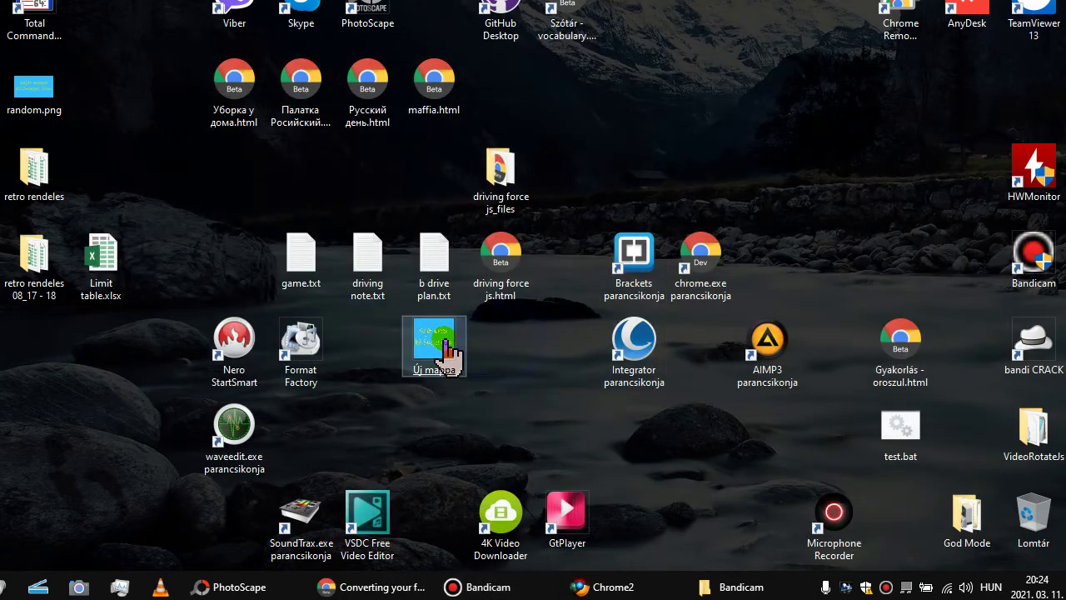
pyautogui.rightClick(511, 352)
pyautogui.click(647, 559)
pyautogui.click(738, 205)
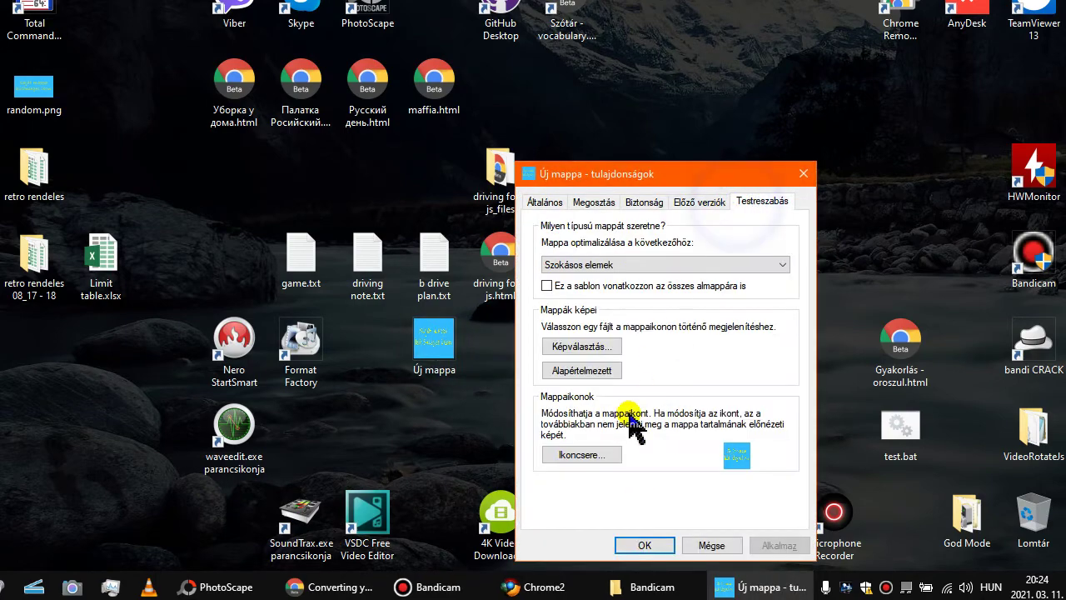
pyautogui.click(598, 454)
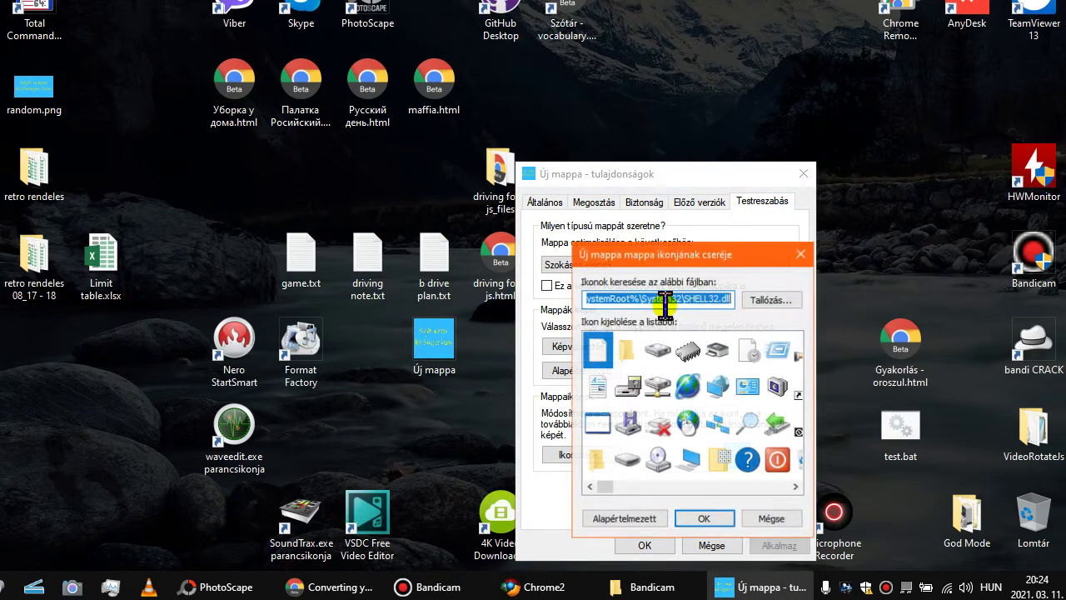
pyautogui.click(763, 299)
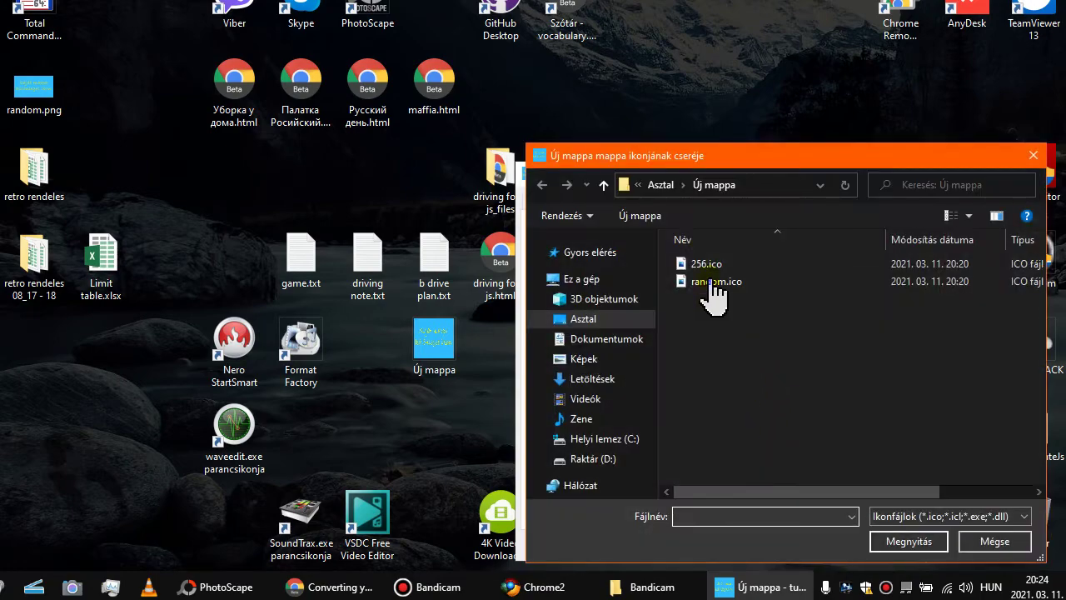
pyautogui.doubleClick(707, 265)
pyautogui.click(705, 519)
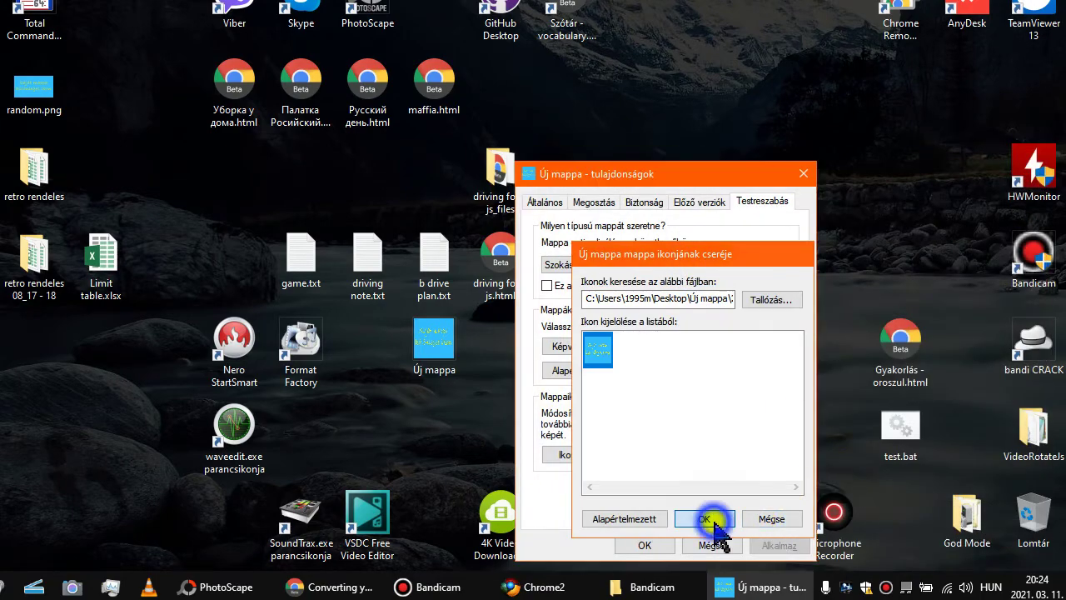
pyautogui.click(760, 545)
pyautogui.click(648, 546)
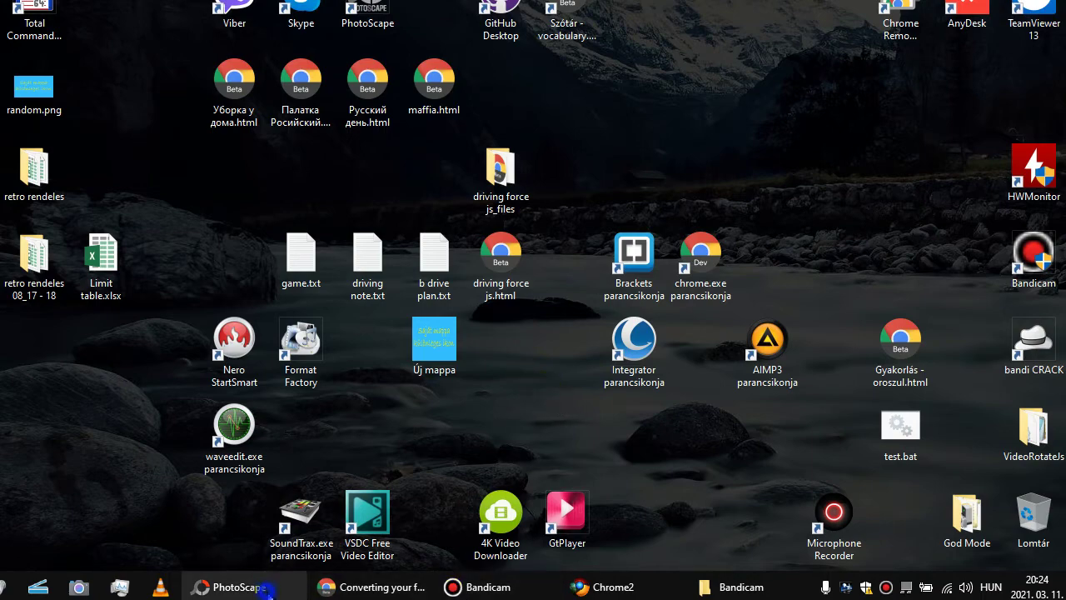
# Step: Switch to PhotoScape to view the random.png design, reposition its restored window, and minimize it
pyautogui.click(240, 586)
pyautogui.doubleClick(608, 25)
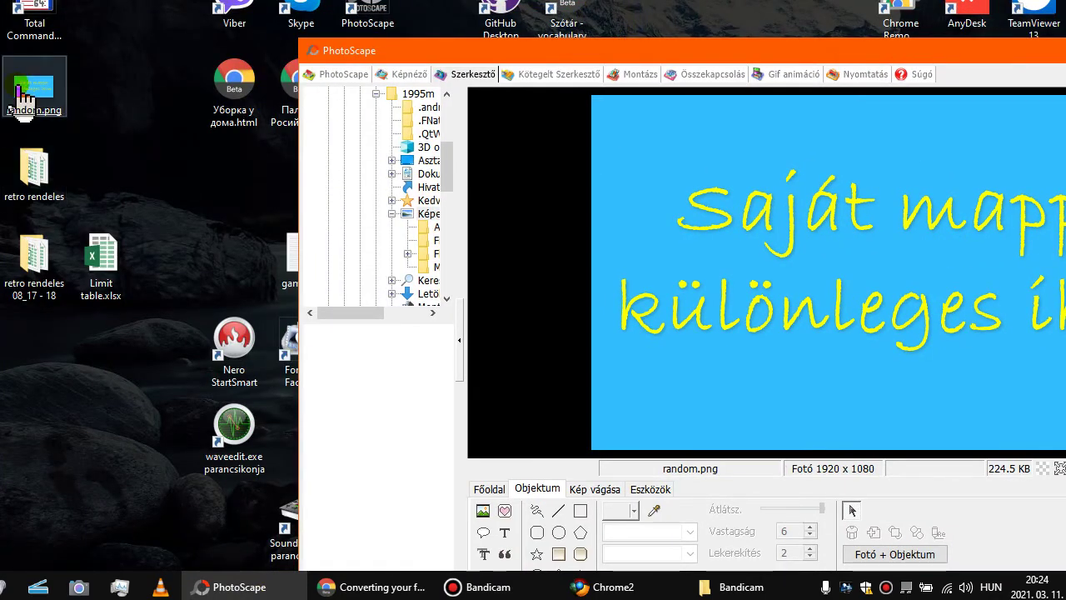
pyautogui.moveTo(538, 65); pyautogui.dragTo(256, 38)
pyautogui.click(970, 17)
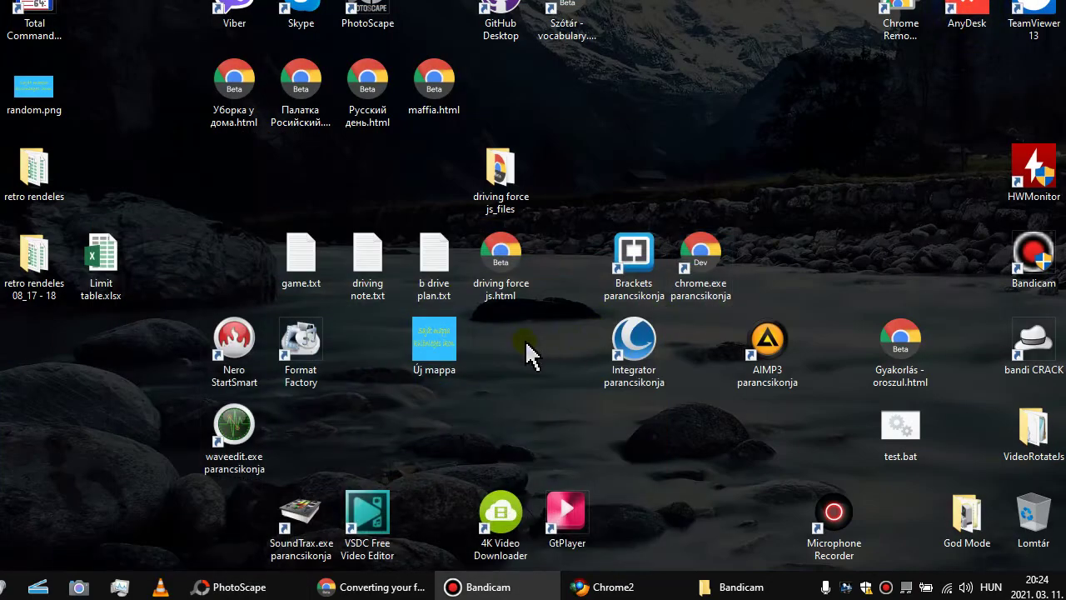
# Step: Open the Új mappa folder, compare 256.ico with random.ico and its dimensions, and close the folder
pyautogui.doubleClick(464, 344)
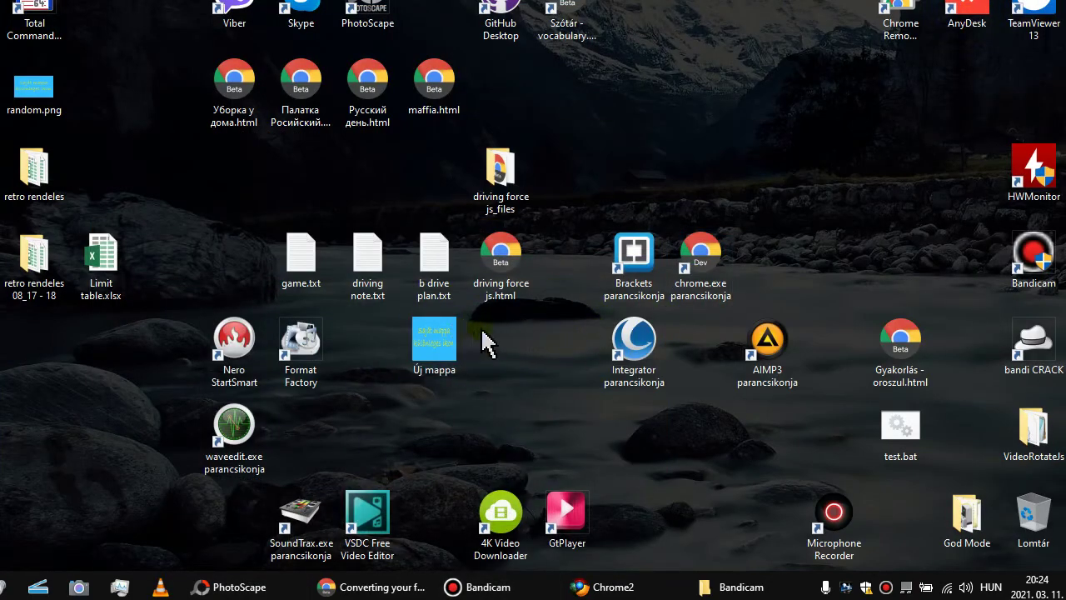
pyautogui.click(329, 329)
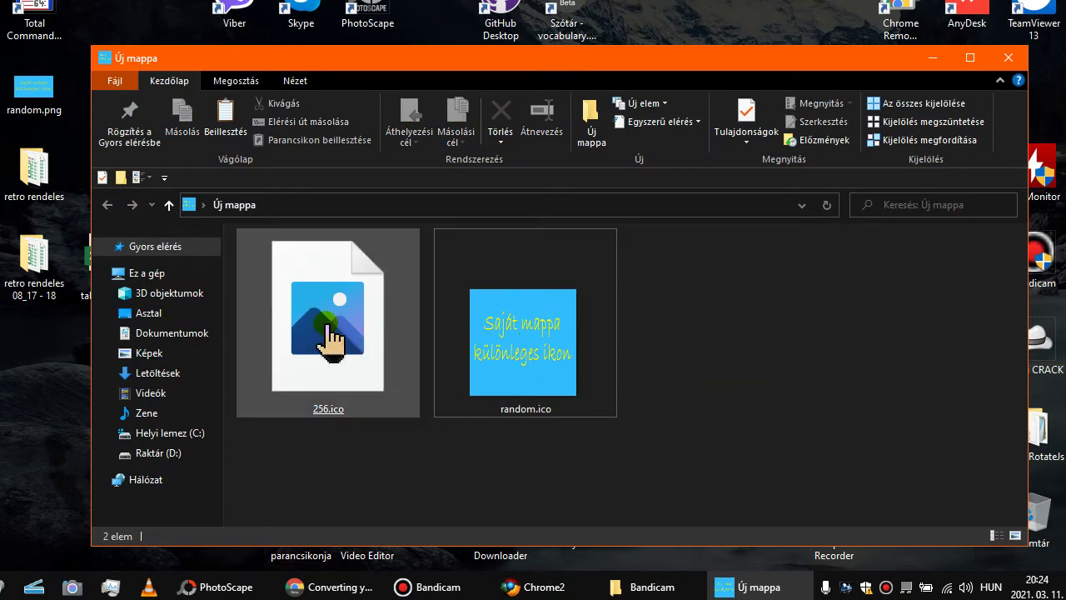
pyautogui.click(525, 354)
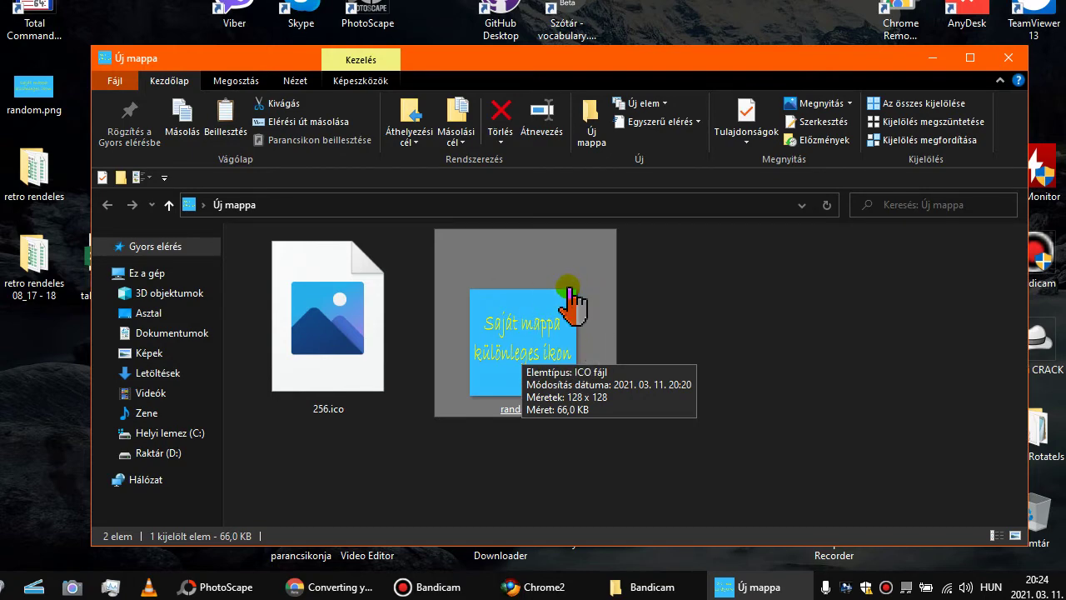
pyautogui.click(811, 354)
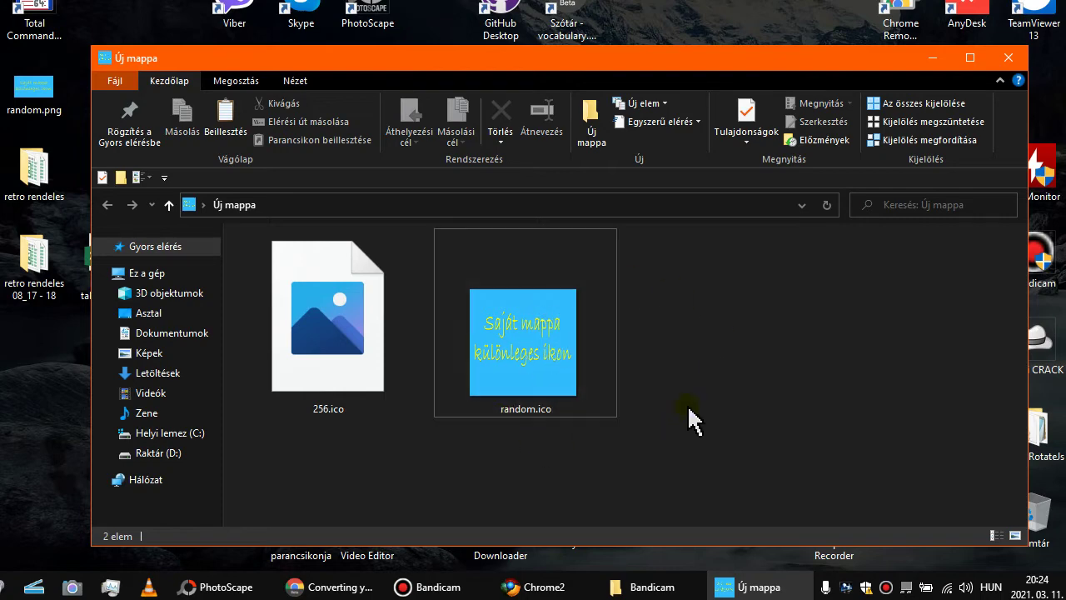
pyautogui.click(542, 344)
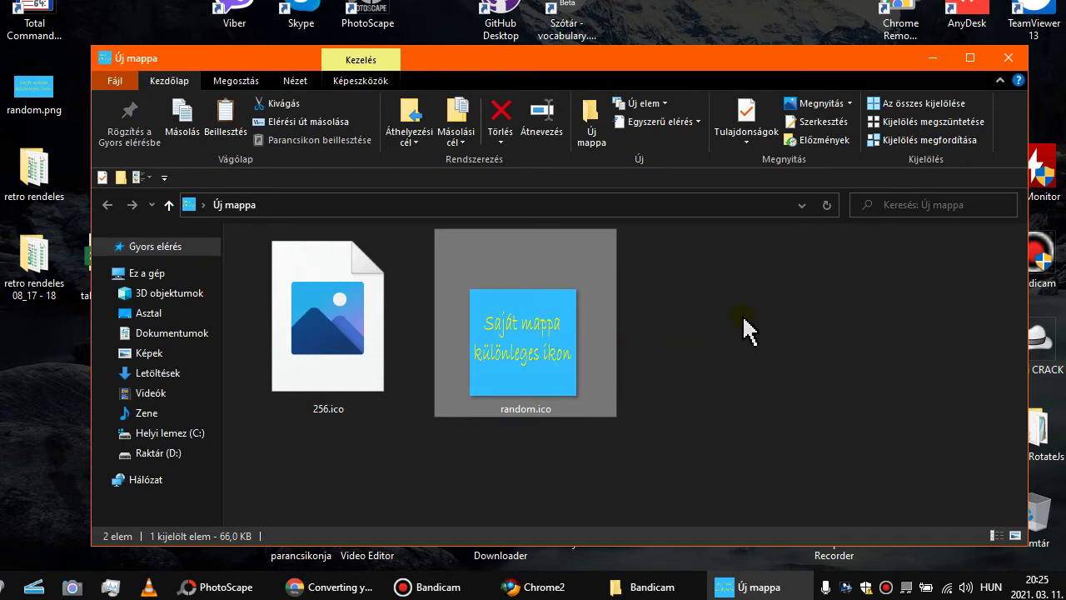
pyautogui.click(1007, 58)
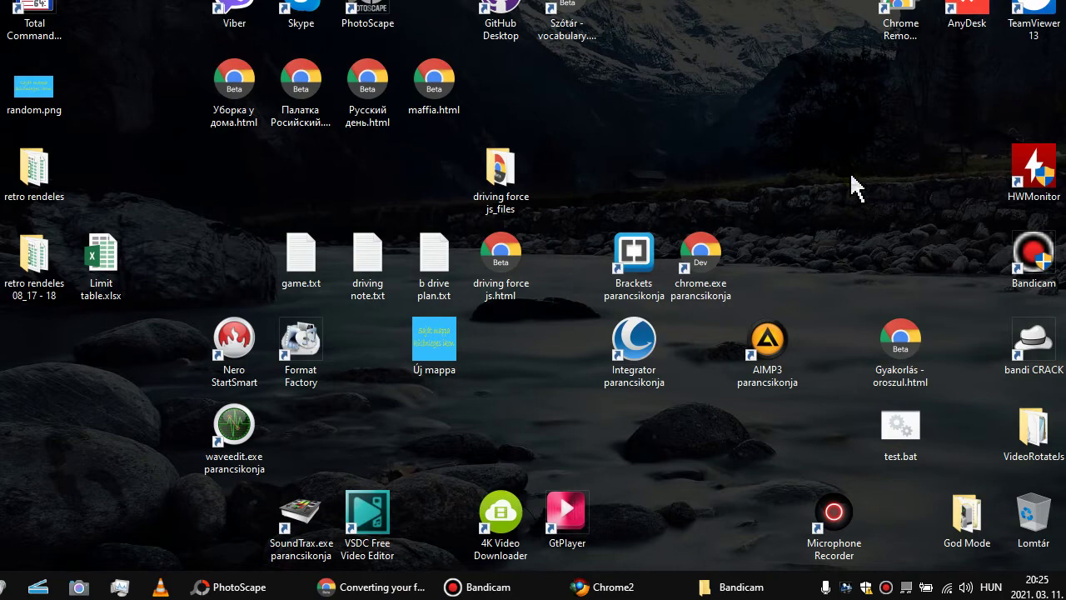
# Step: Paste the desktop screenshot into PhotoScape's editor and draw a 1:1 crop selection of about 651 × 651 px around the Új mappa icon
pyautogui.click(239, 586)
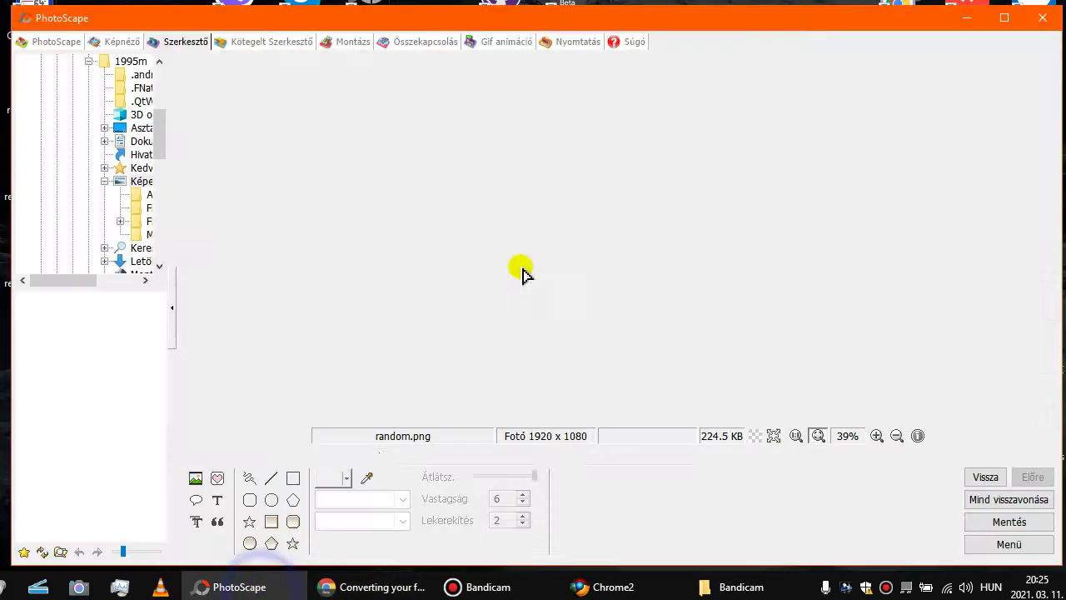
pyautogui.hotkey('ctrl', 'v')
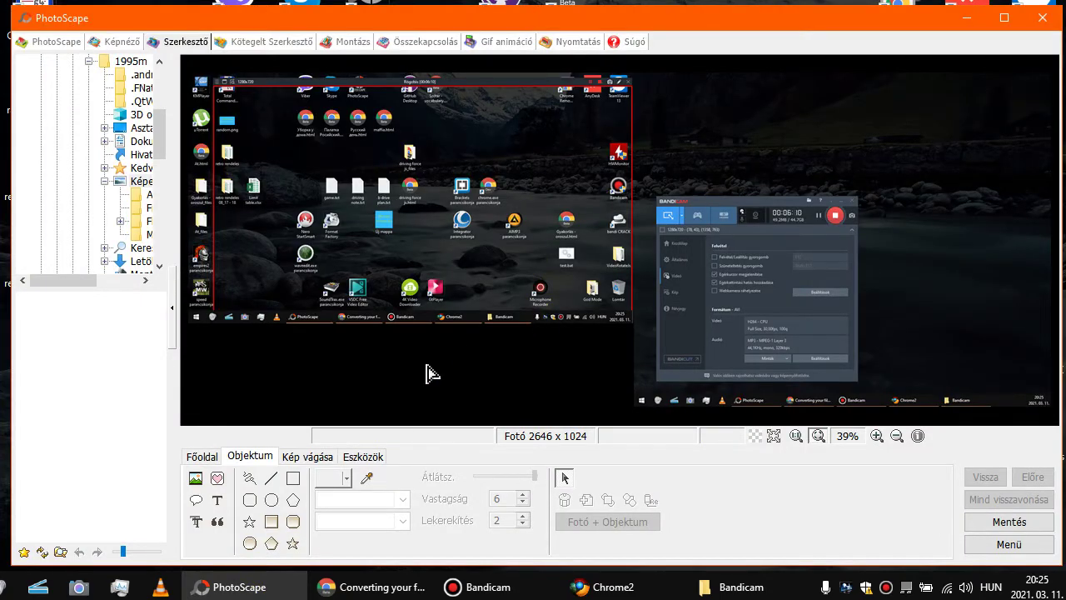
pyautogui.click(306, 456)
pyautogui.click(241, 476)
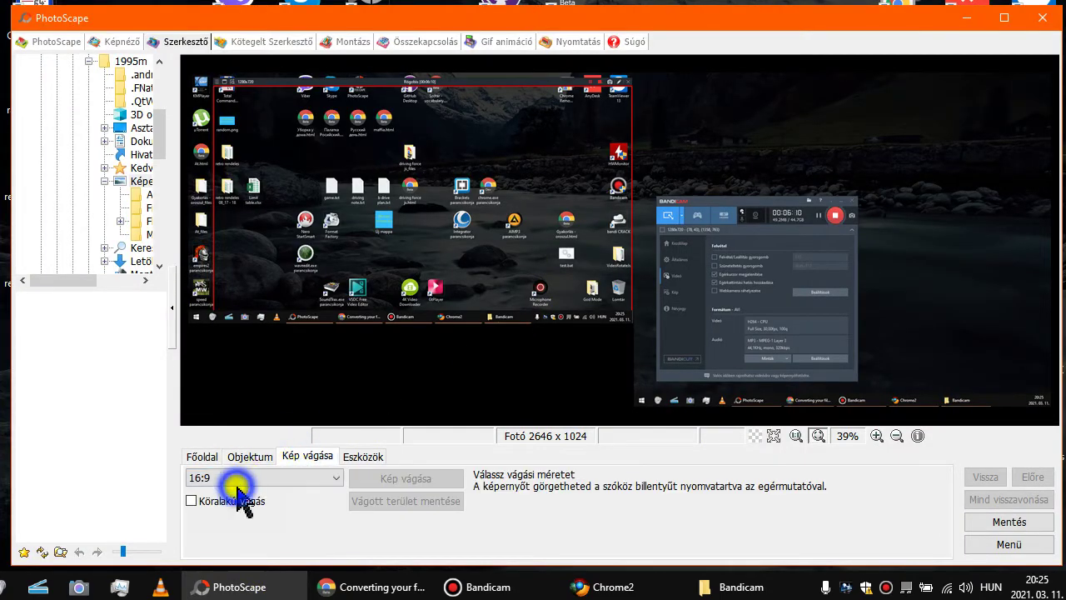
pyautogui.scroll(2, 225, 175)
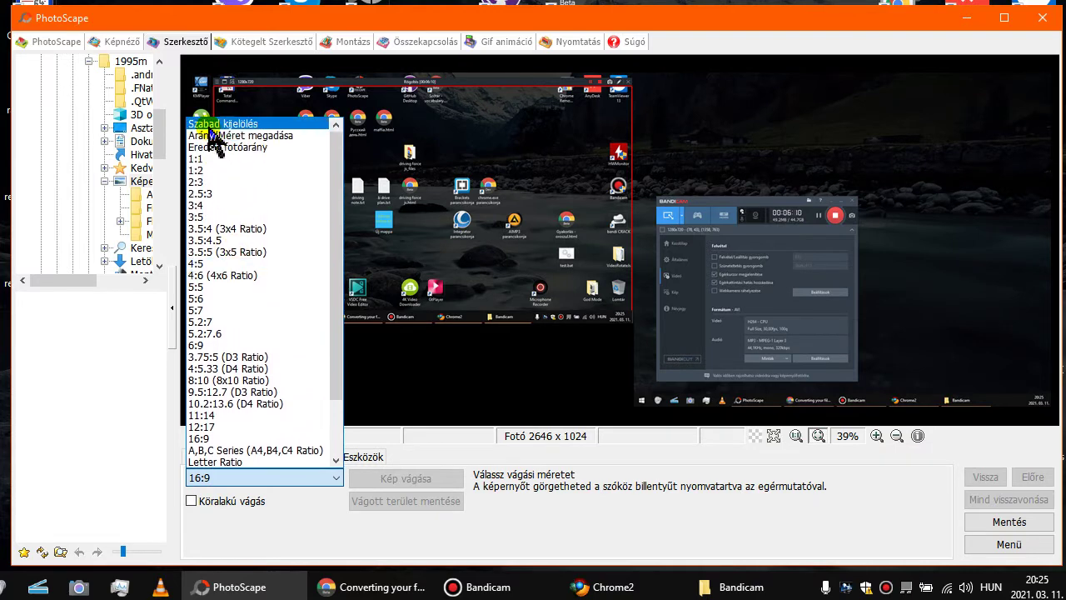
pyautogui.click(200, 159)
pyautogui.moveTo(274, 90); pyautogui.dragTo(487, 237)
pyautogui.moveTo(397, 231); pyautogui.dragTo(420, 230)
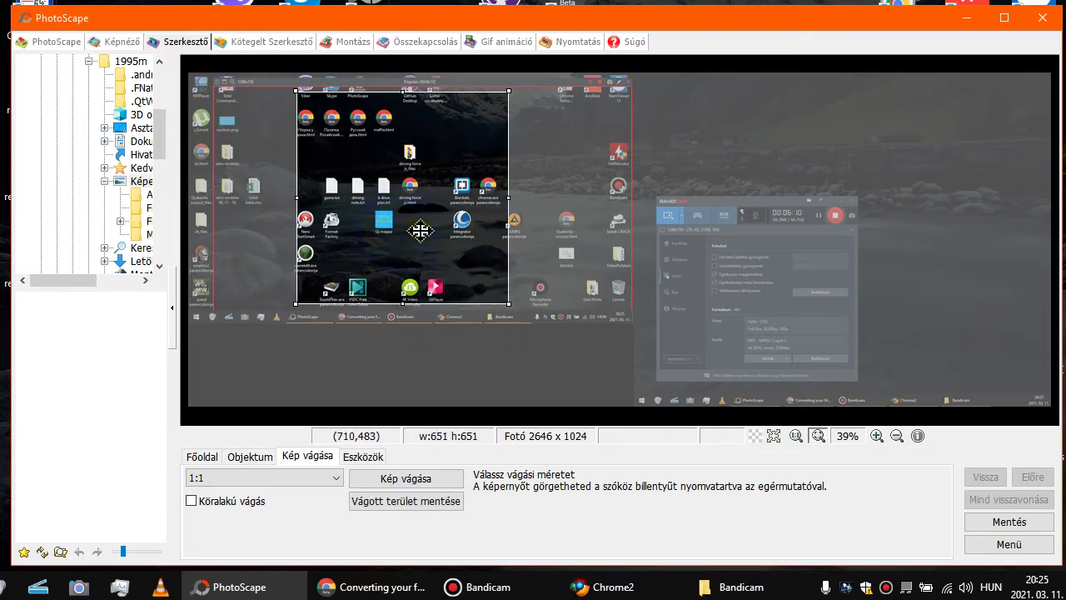
# Step: Crop the screenshot to the 1:1 selection and save it to the desktop (Asztal) as a PNG file named asztalll
pyautogui.click(450, 478)
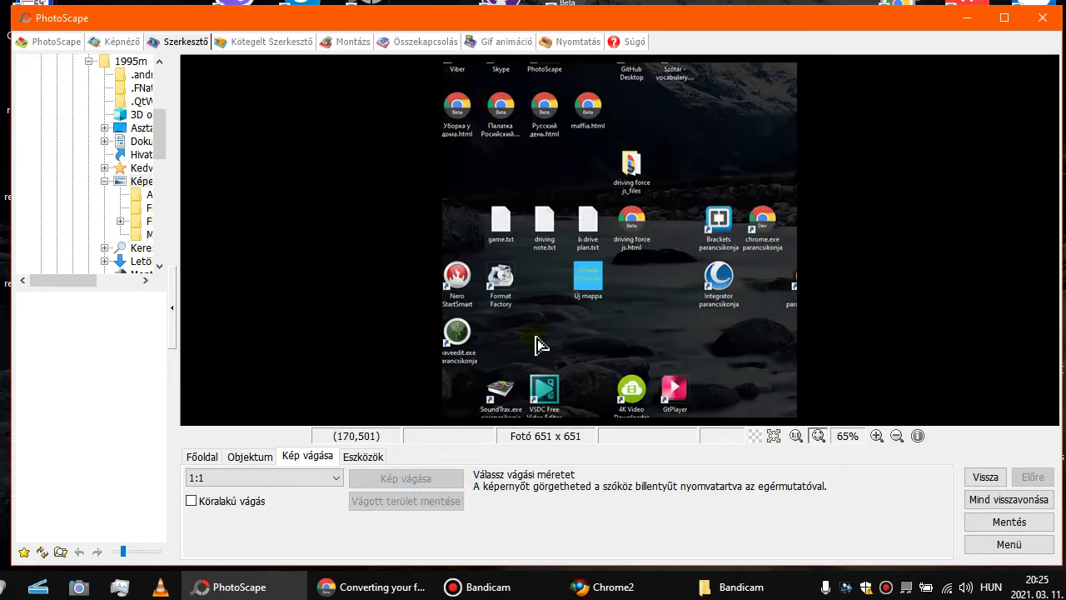
pyautogui.click(991, 523)
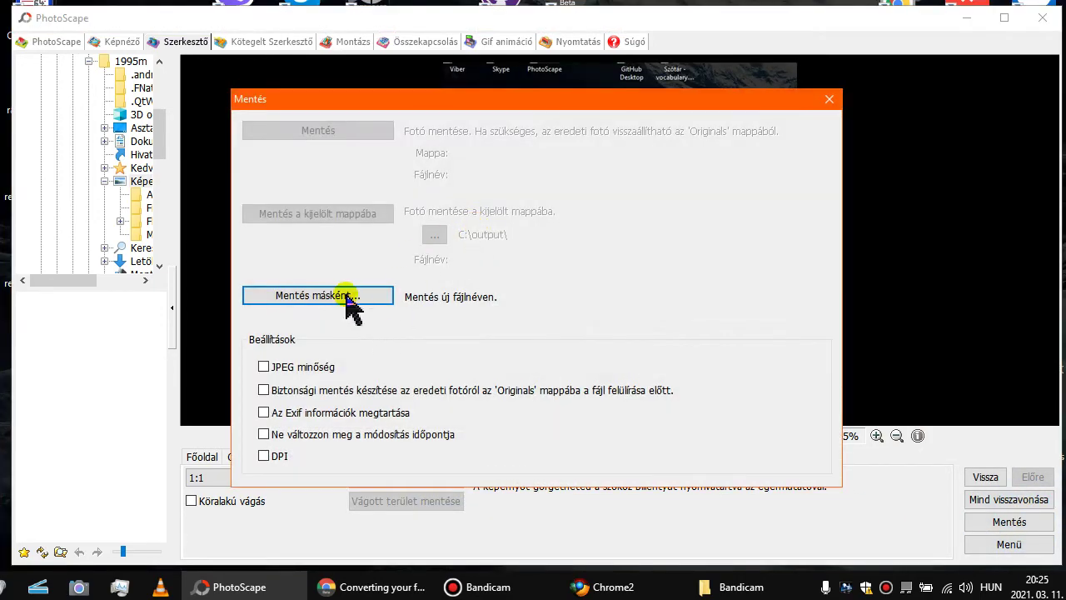
pyautogui.click(404, 296)
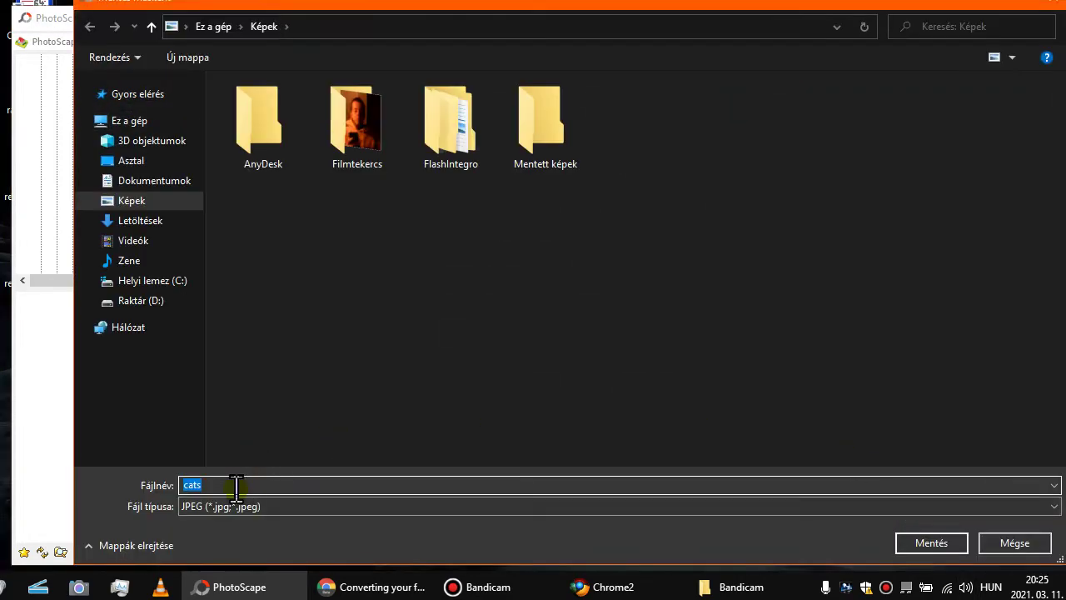
pyautogui.write('asztalll')
pyautogui.click(310, 507)
pyautogui.click(222, 531)
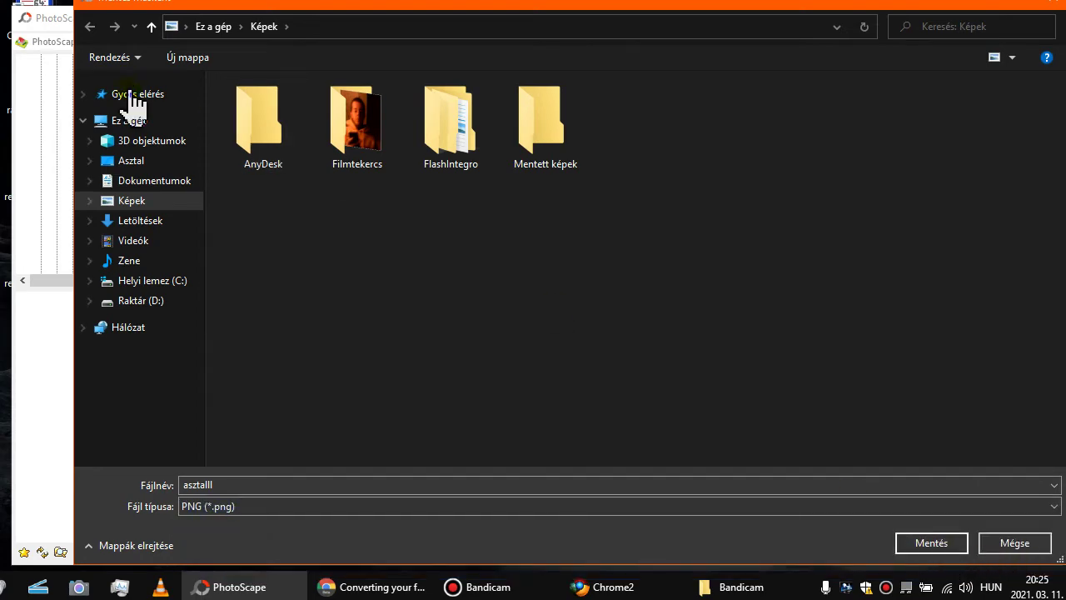
pyautogui.click(131, 162)
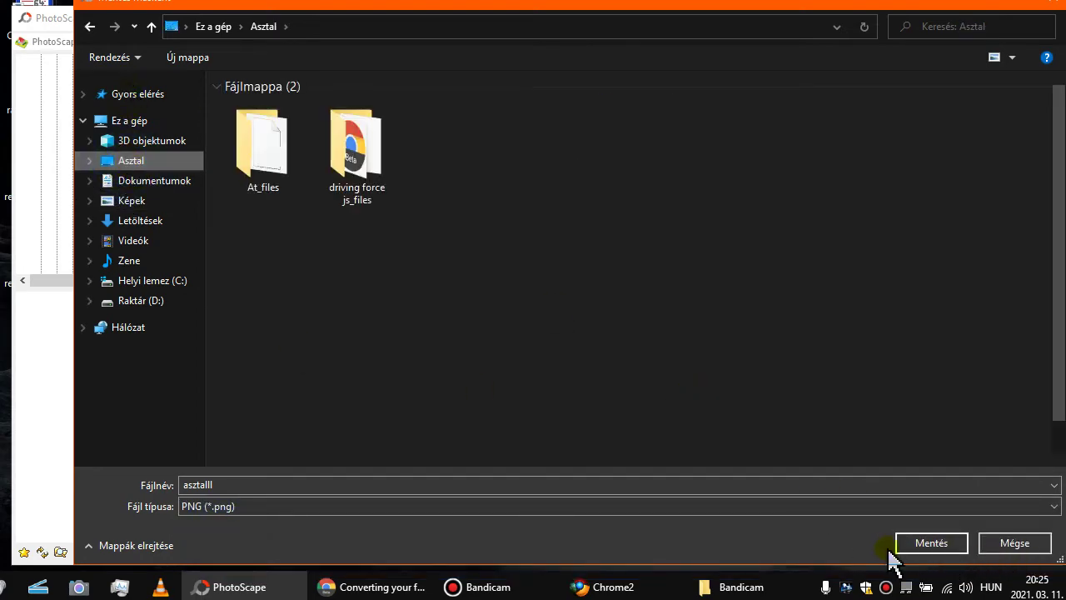
pyautogui.click(941, 545)
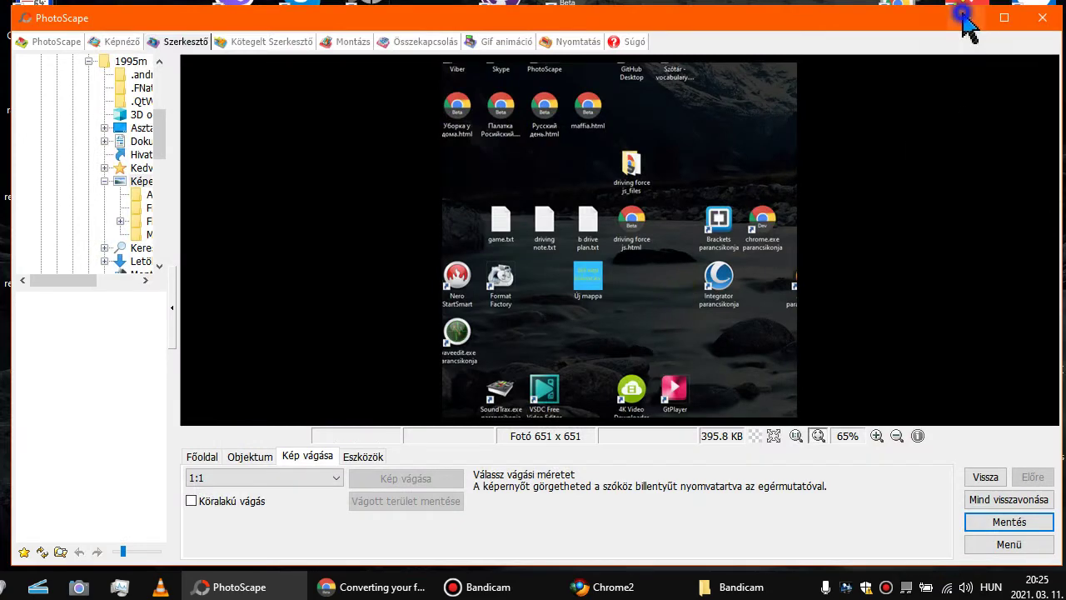
# Step: Minimize PhotoScape and open asztalll.png from the desktop to check the cropped image
pyautogui.click(964, 18)
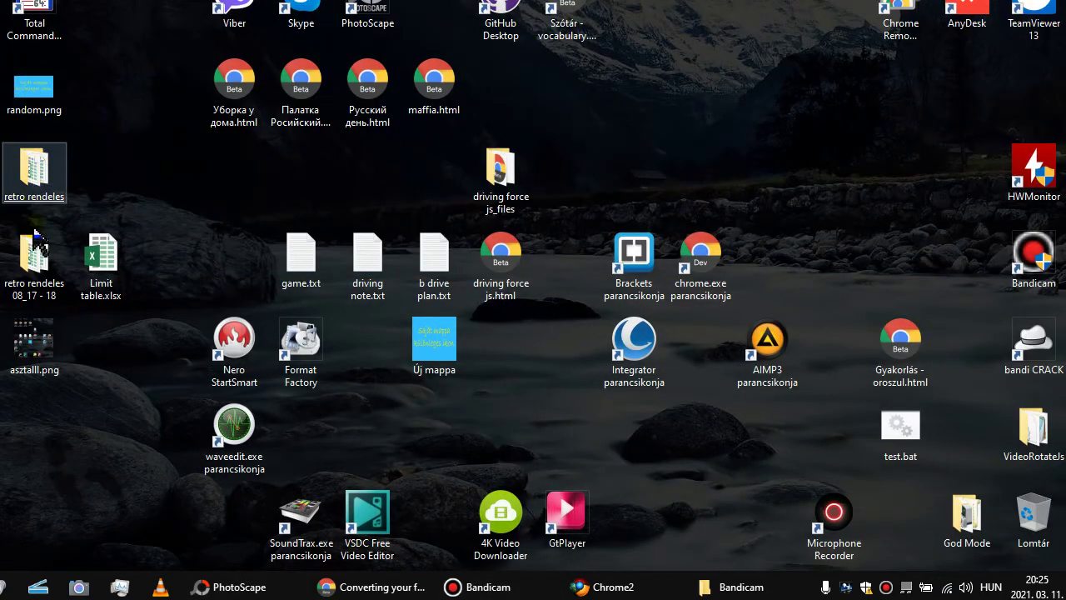
pyautogui.doubleClick(35, 348)
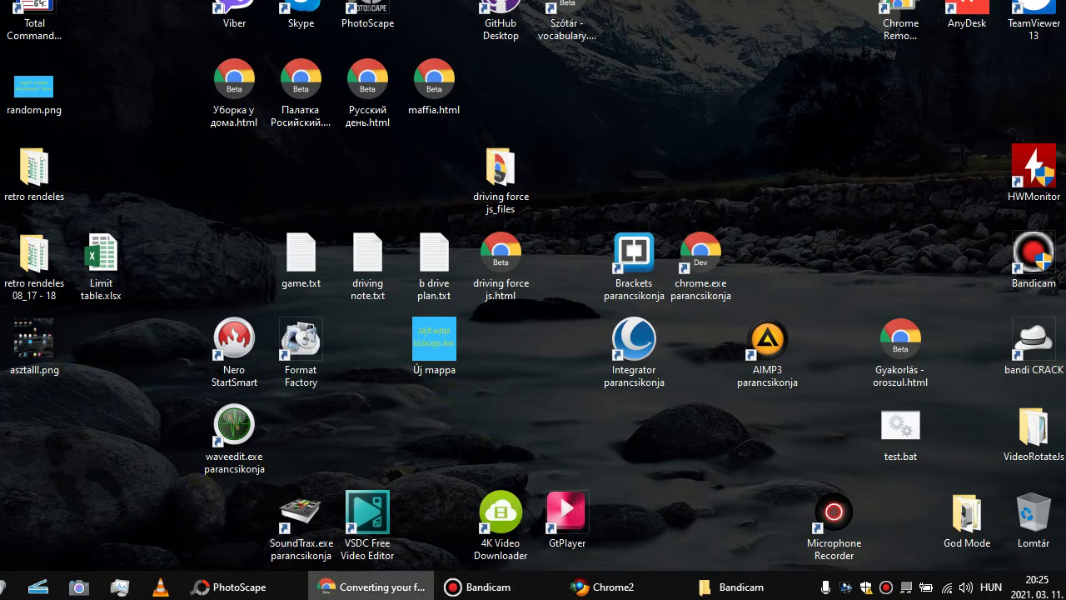
# Step: Search for "convert image to ico file online" in a new Chrome tab and open the Online-Convert ICO converter, closing the old conversion tab
pyautogui.click(371, 587)
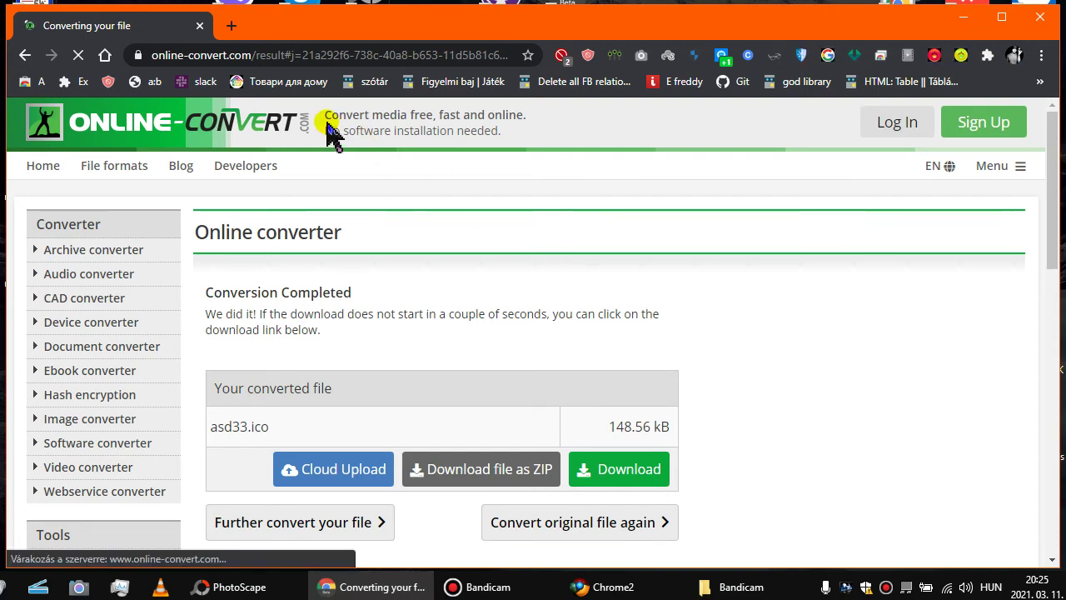
pyautogui.click(231, 28)
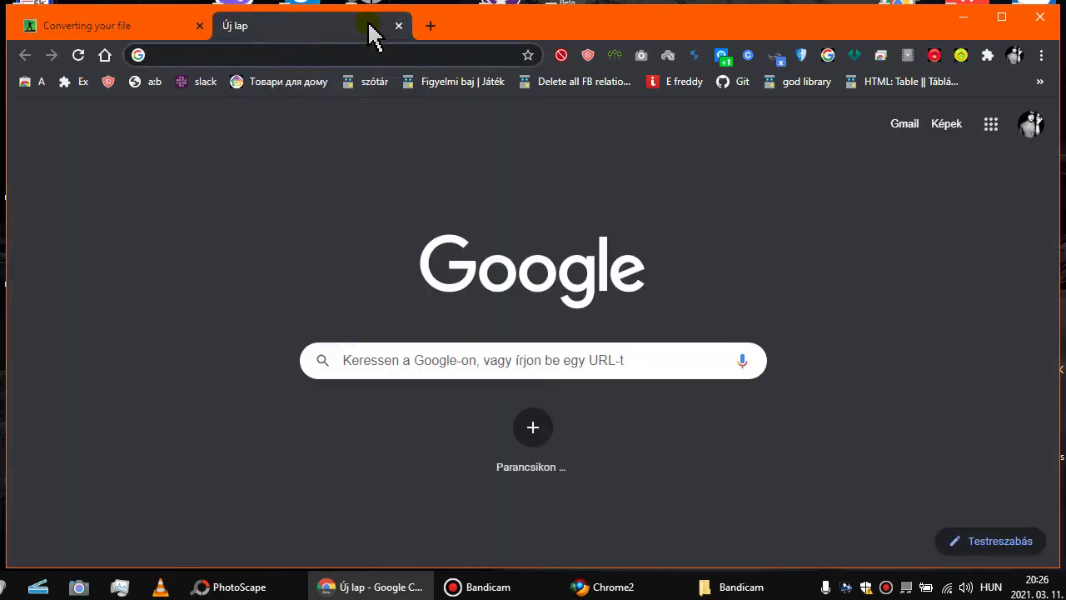
pyautogui.write('convert imag')
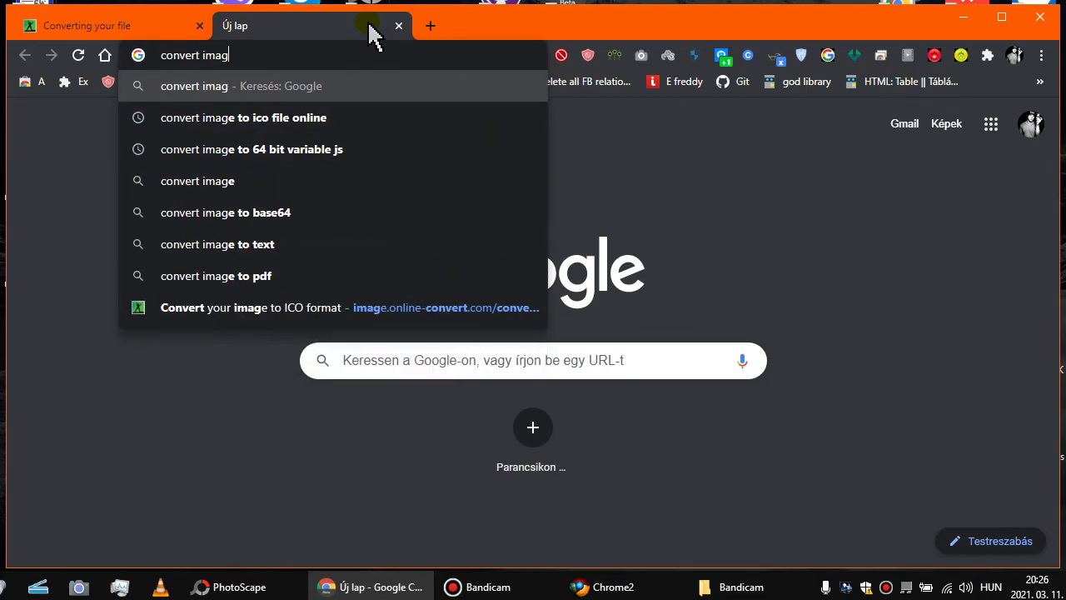
pyautogui.write('e to ico gi')
pyautogui.press('BackSpace')
pyautogui.press('BackSpace')
pyautogui.write('fole')
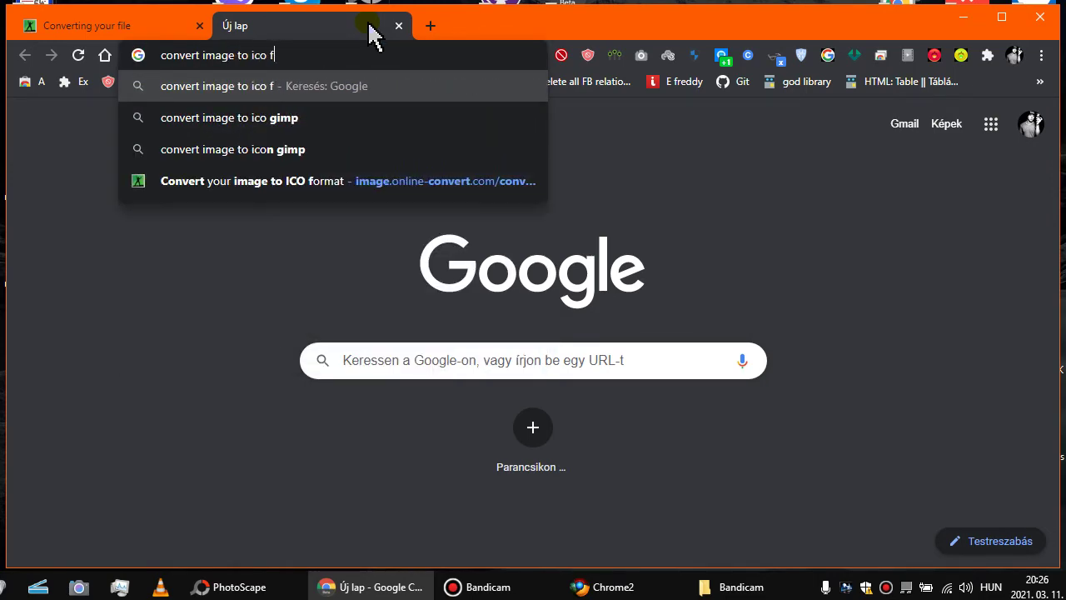
pyautogui.press('BackSpace')
pyautogui.press('BackSpace')
pyautogui.press('BackSpace')
pyautogui.write('ile ')
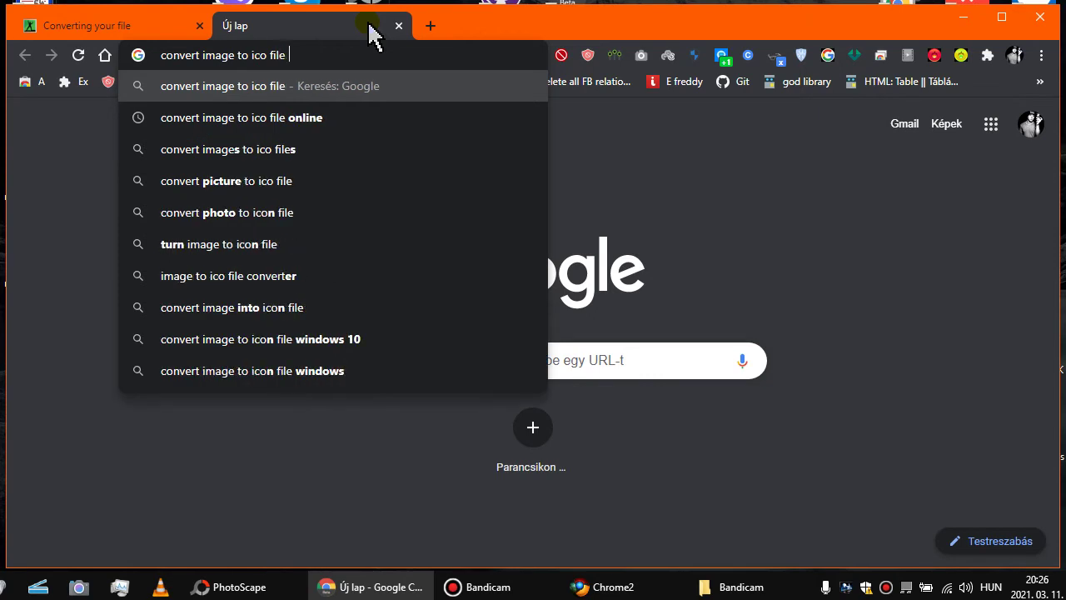
pyautogui.write('online')
pyautogui.press('Return')
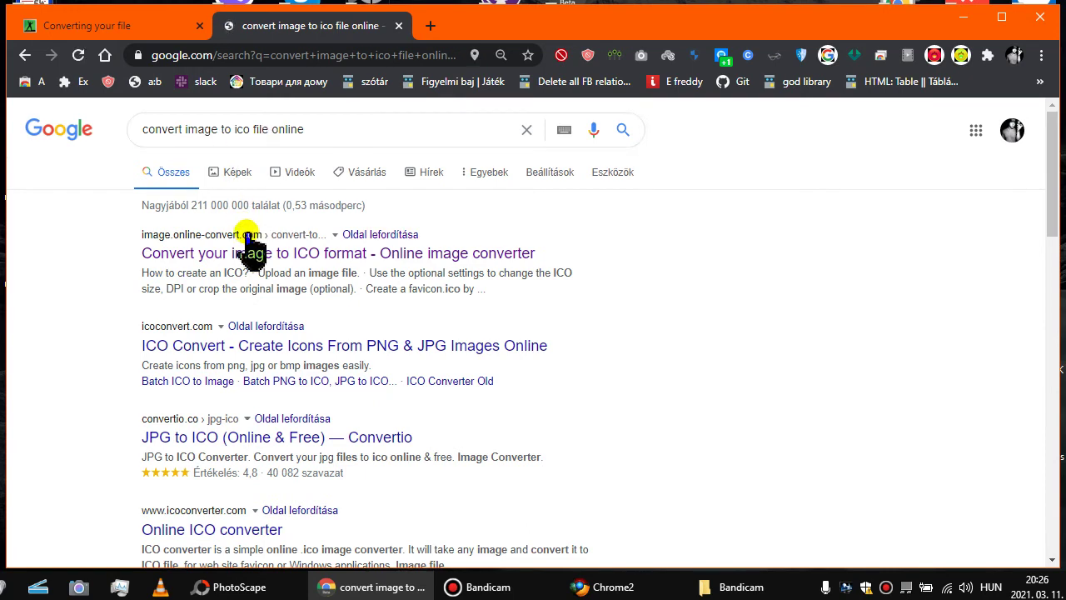
pyautogui.click(259, 256)
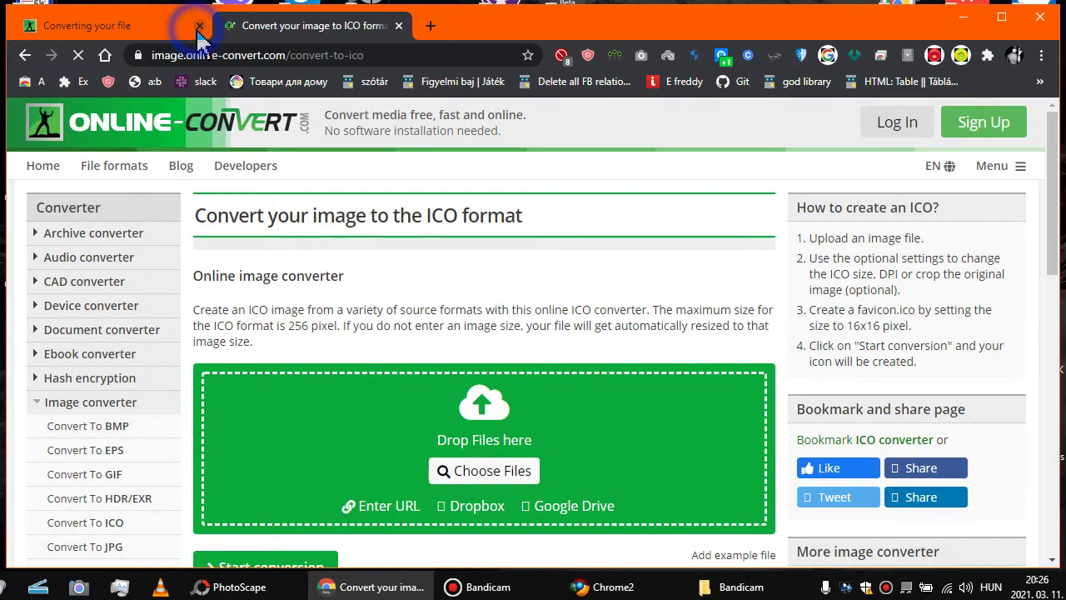
pyautogui.click(200, 26)
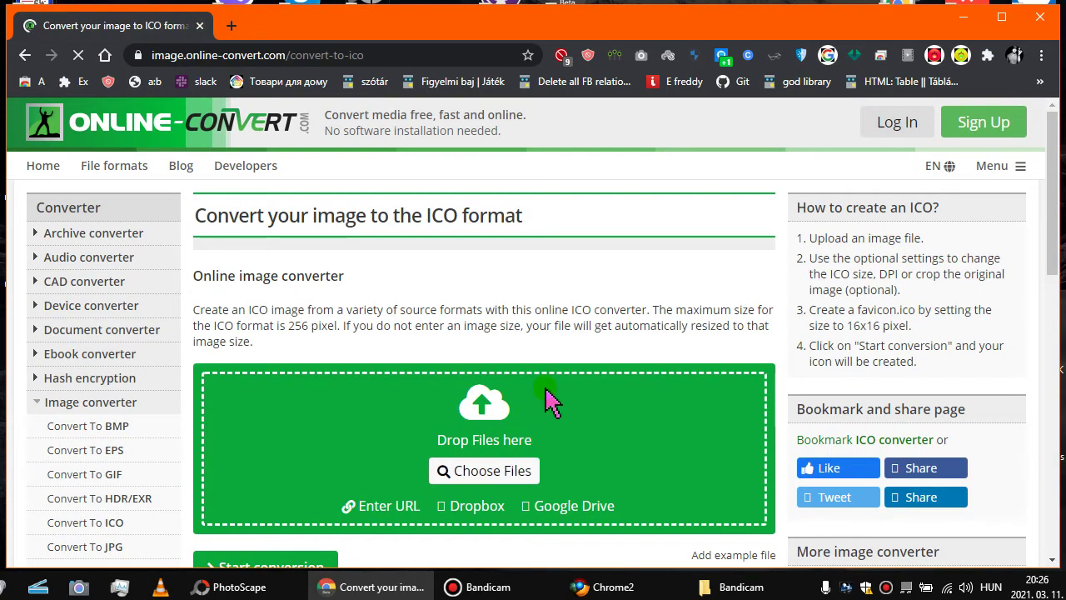
# Step: Upload asztalll.png from the desktop to the ICO converter
pyautogui.click(468, 471)
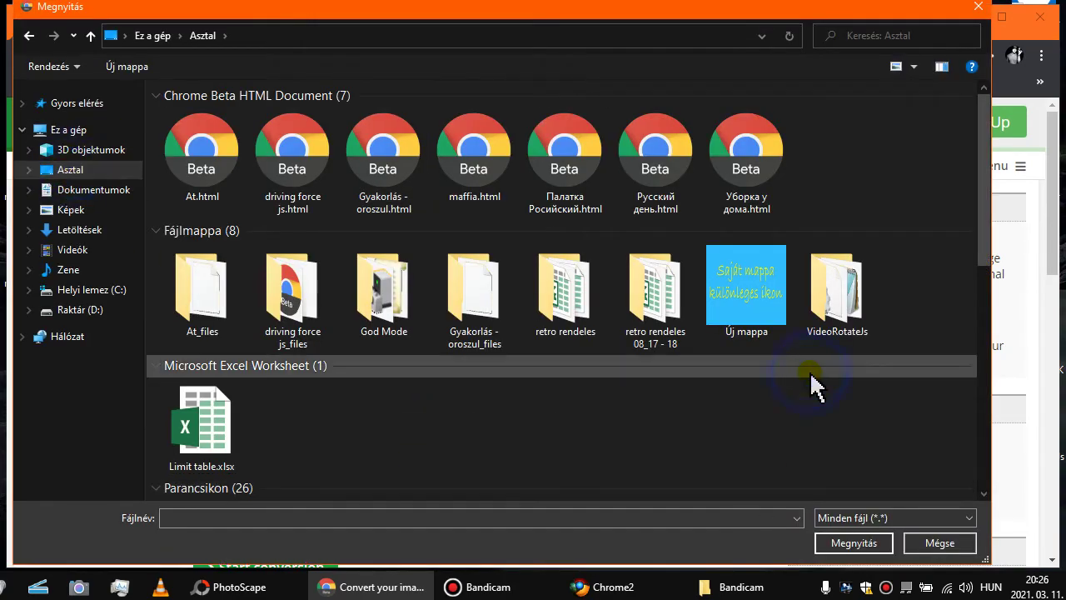
pyautogui.click(723, 417)
pyautogui.scroll(-10, 723, 417)
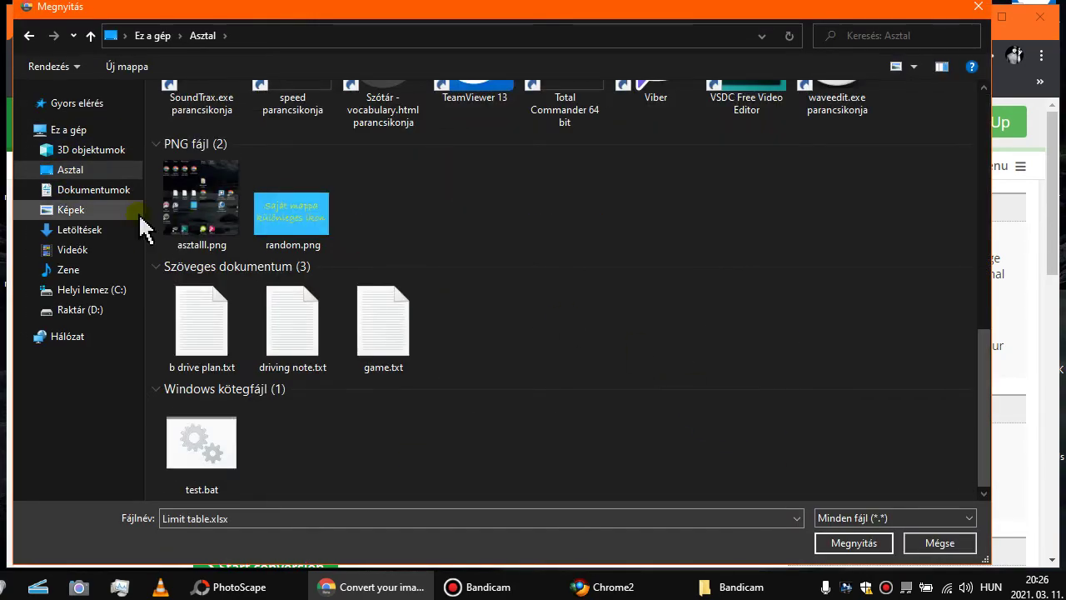
pyautogui.doubleClick(179, 204)
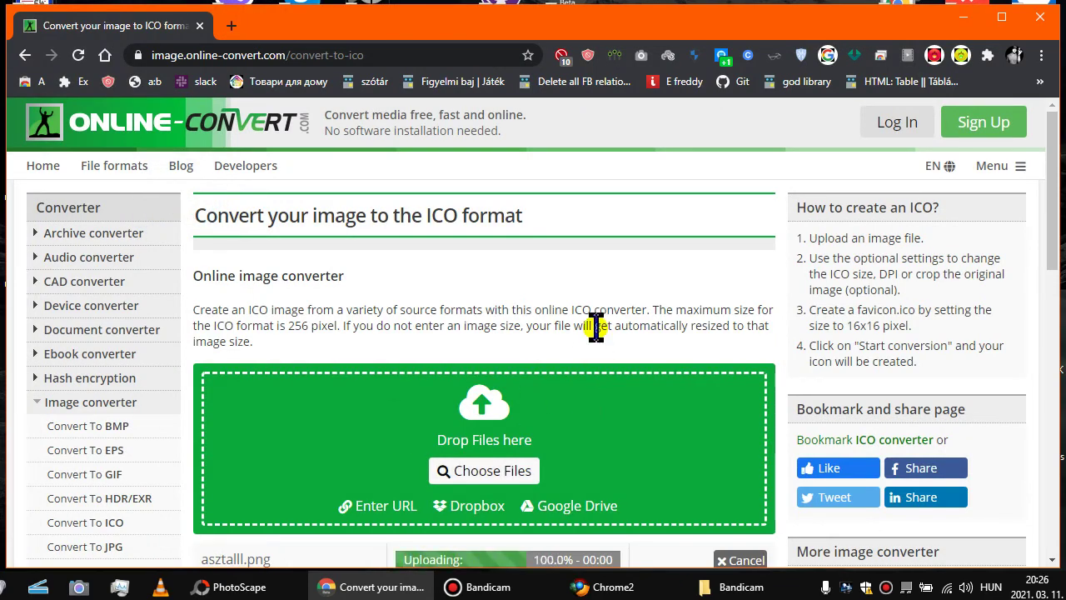
# Step: Set the converted icon's size to 256 x 256 pixels in the optional settings
pyautogui.scroll(-2, 595, 326)
pyautogui.scroll(-4, 285, 386)
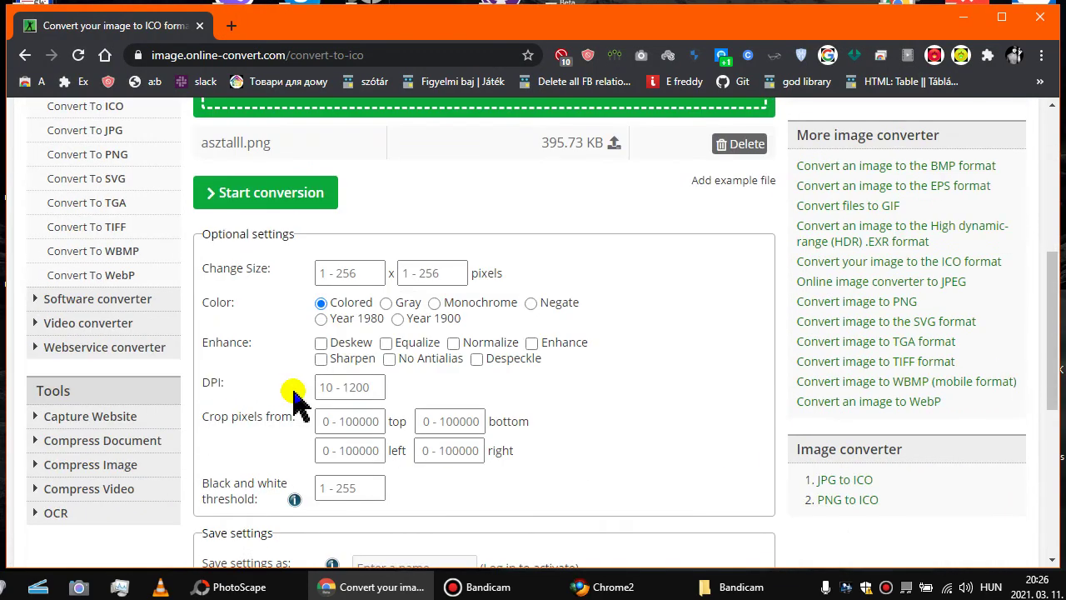
pyautogui.scroll(2, 431, 391)
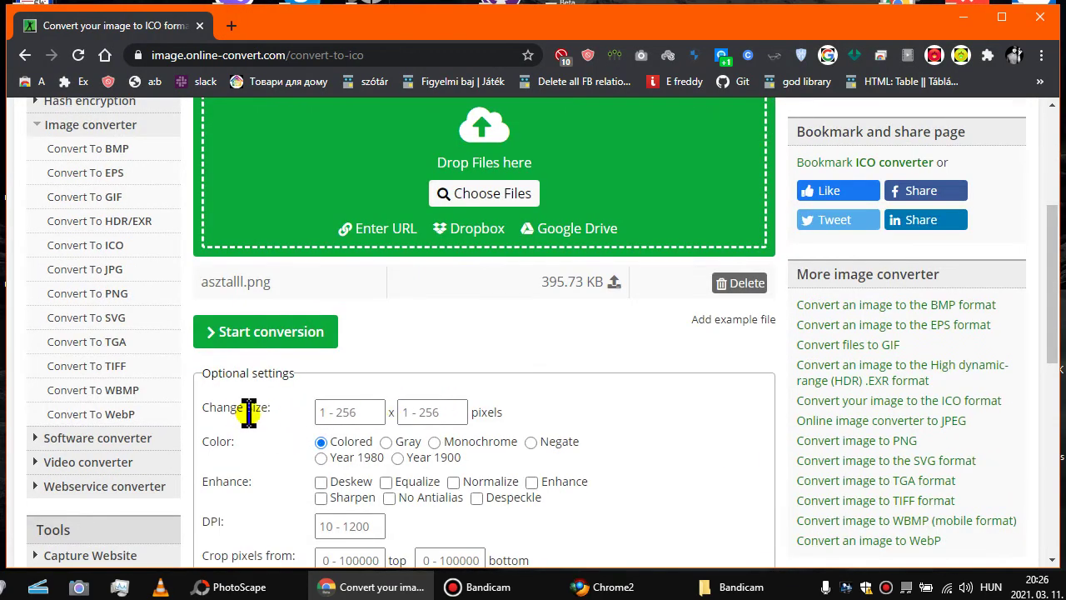
pyautogui.click(348, 412)
pyautogui.click(418, 417)
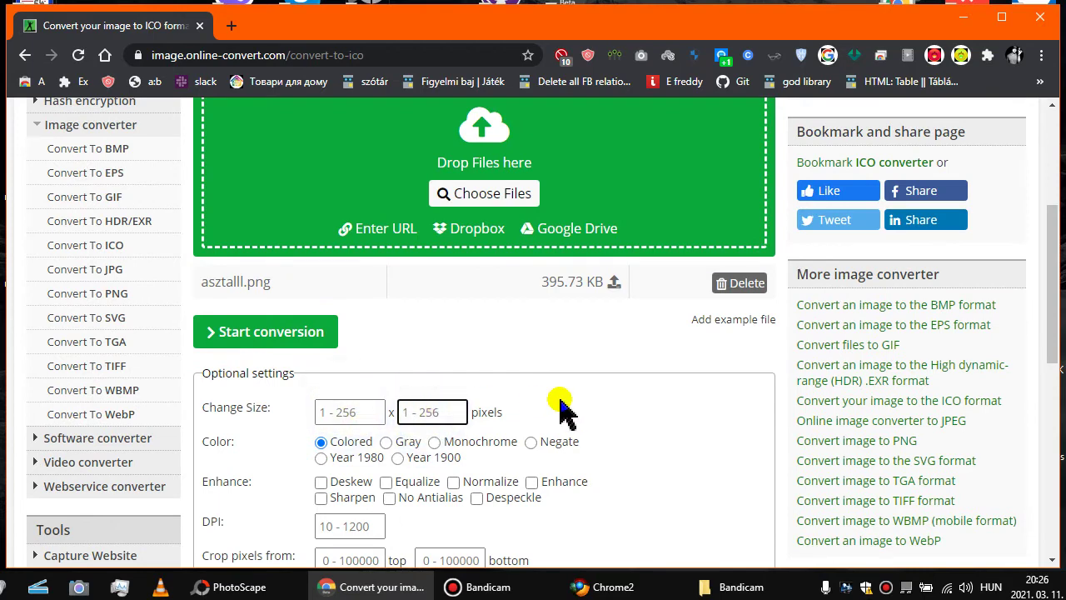
pyautogui.click(373, 406)
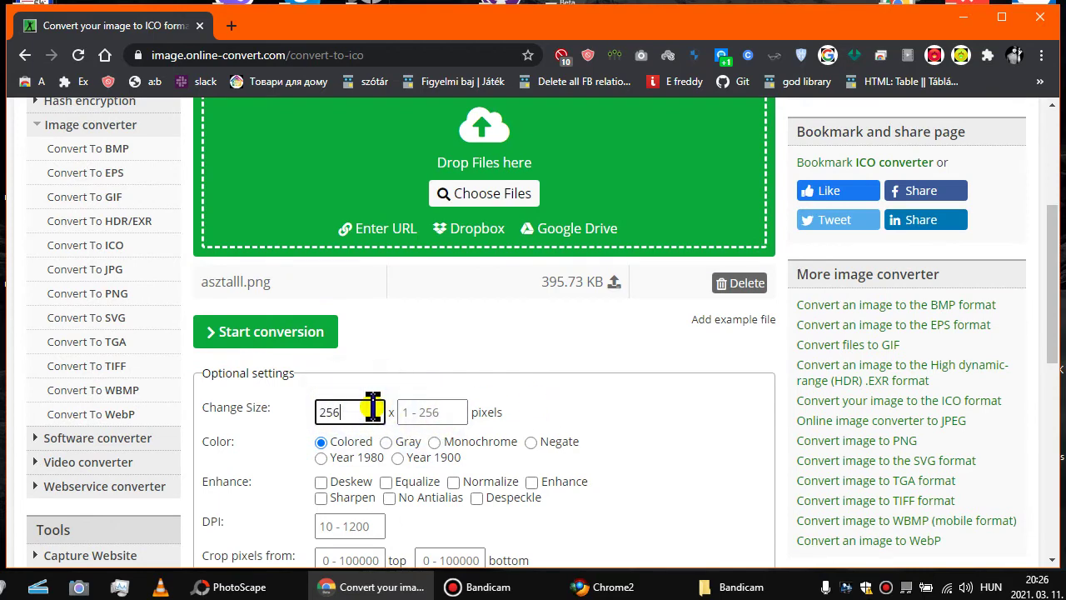
pyautogui.write('256')
pyautogui.click(433, 414)
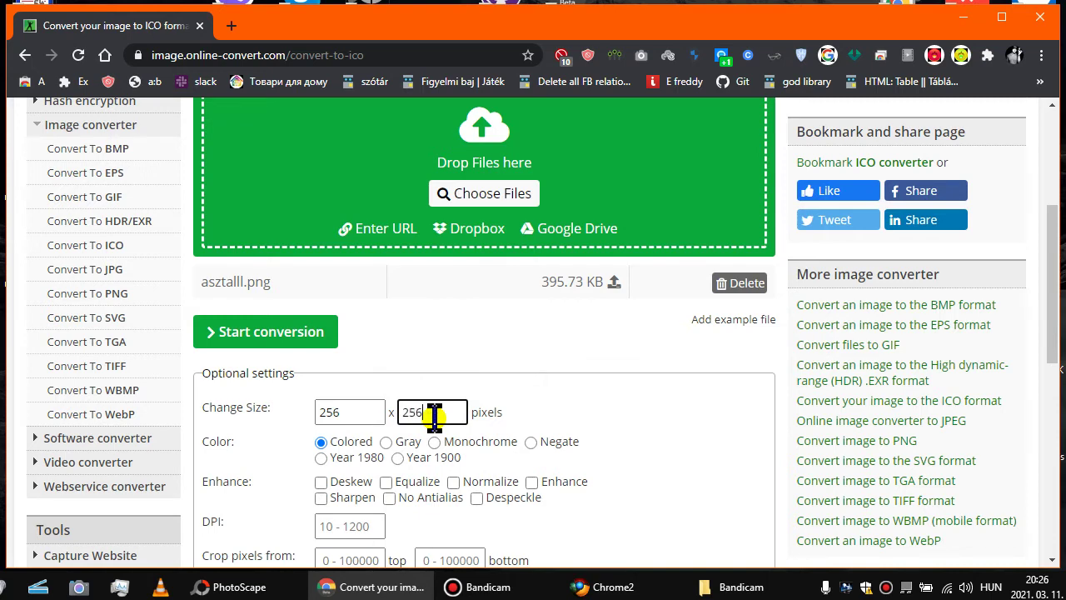
# Step: Enable the Sharpen enhancement and start the ICO conversion
pyautogui.scroll(-2, 581, 366)
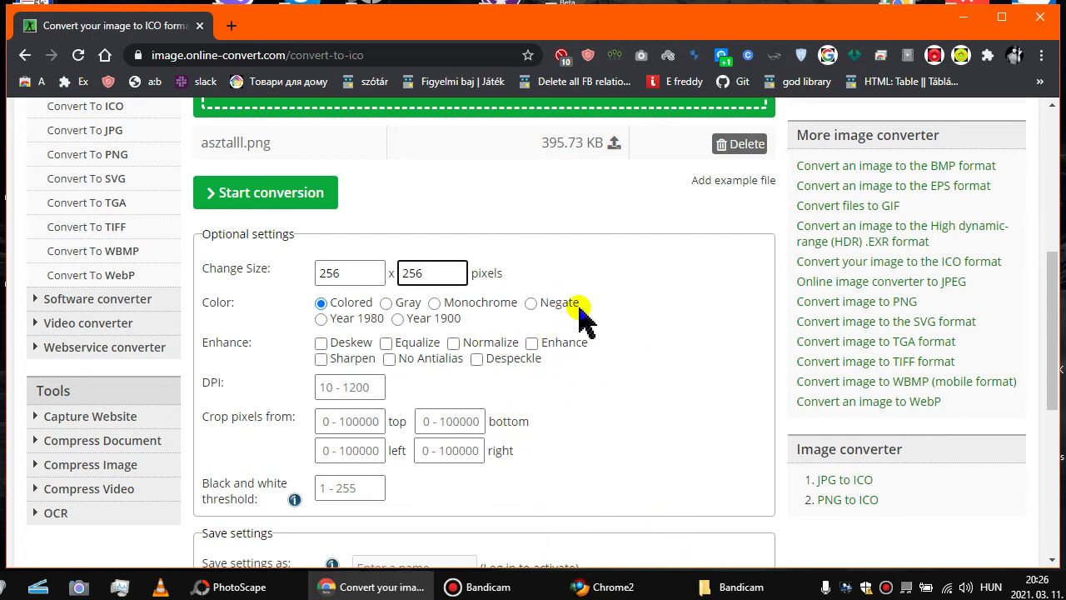
pyautogui.click(322, 361)
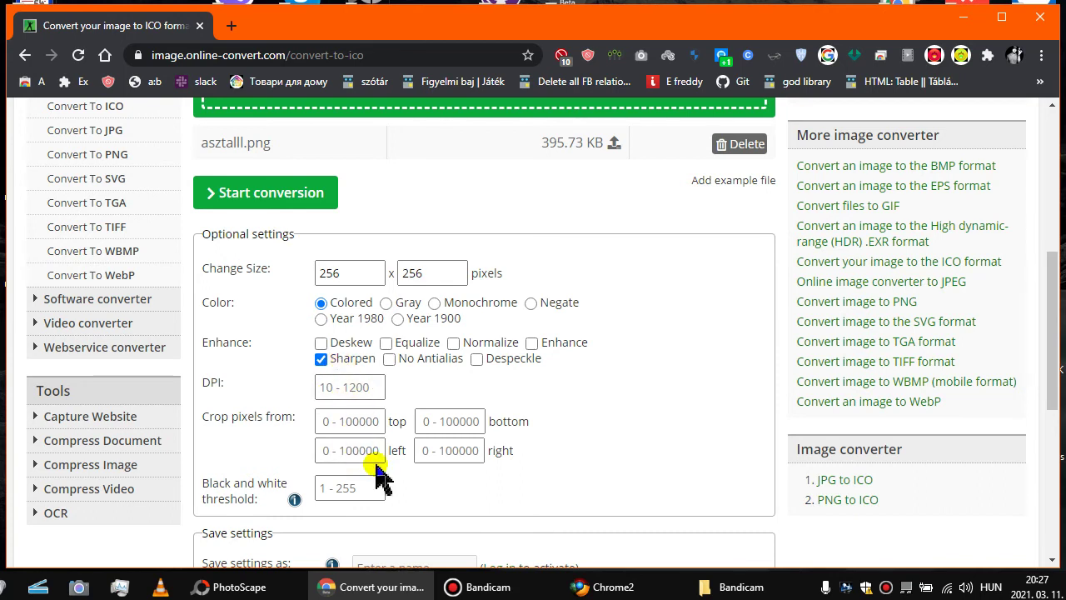
pyautogui.click(333, 488)
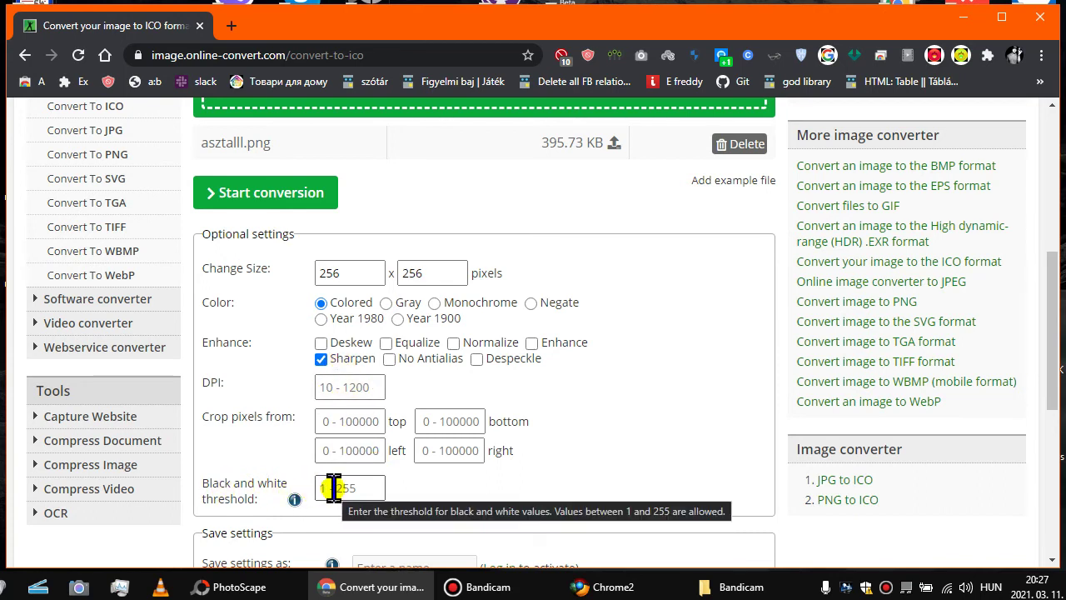
pyautogui.scroll(-3, 614, 422)
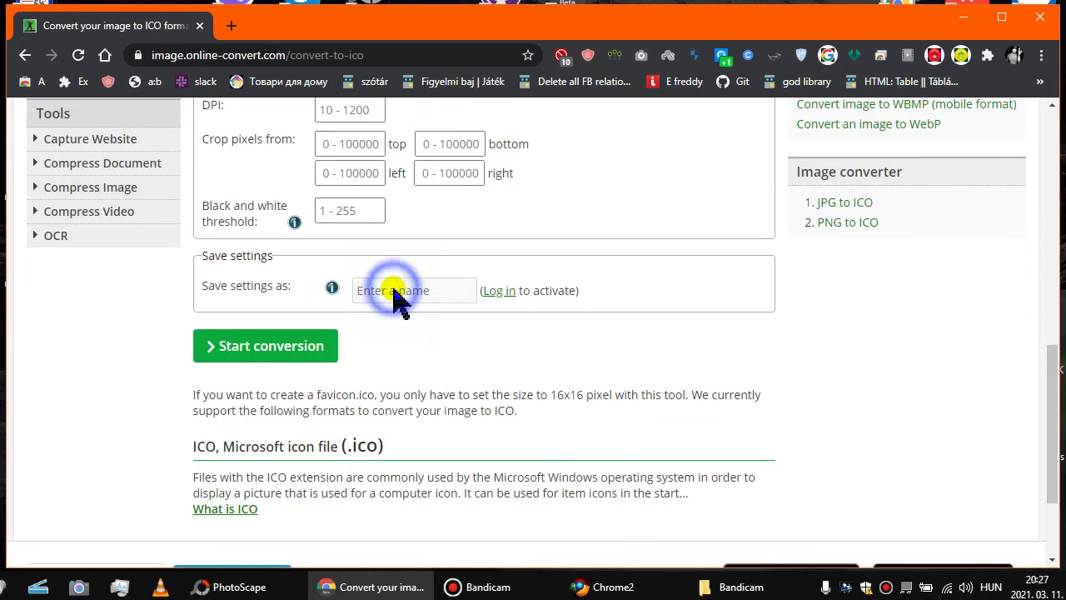
pyautogui.click(433, 290)
pyautogui.click(407, 288)
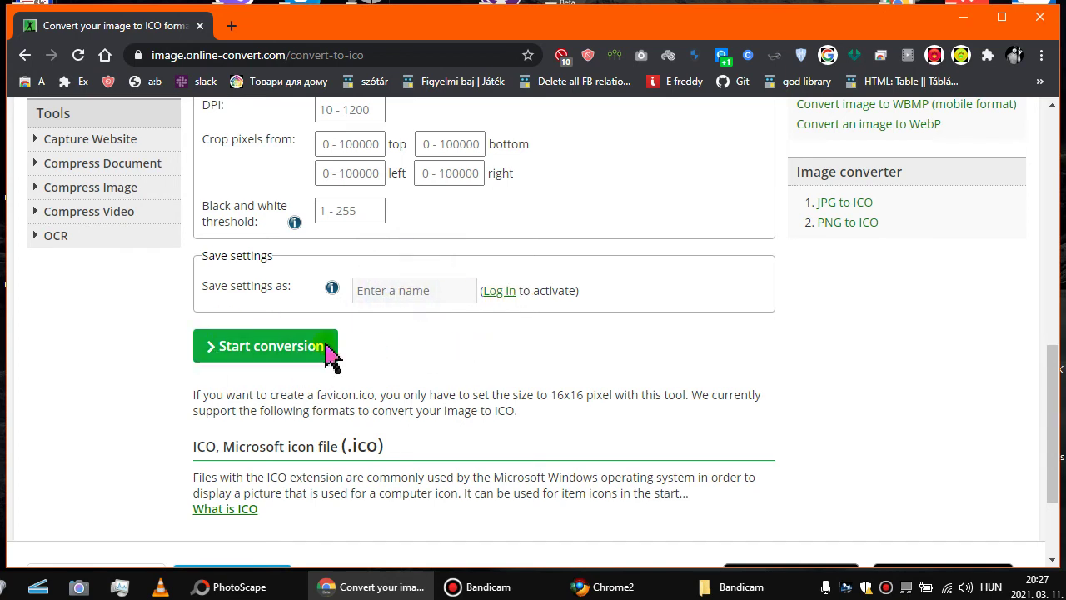
pyautogui.click(248, 357)
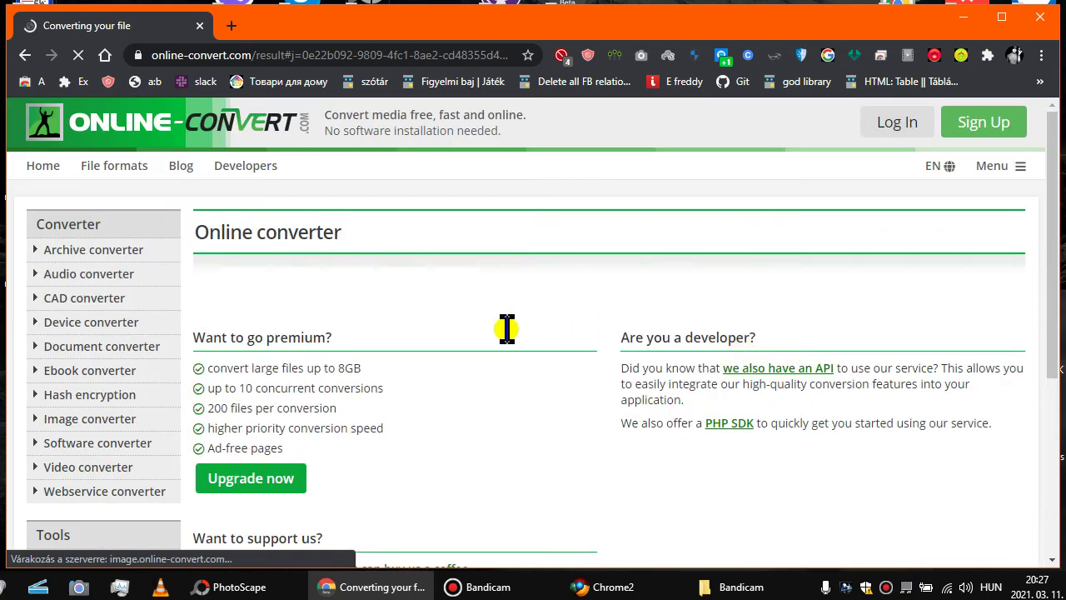
# Step: Download the converted asztalll.ico, allowing the site to download multiple files, and show asztalll (1).ico in its folder
pyautogui.scroll(-3, 507, 329)
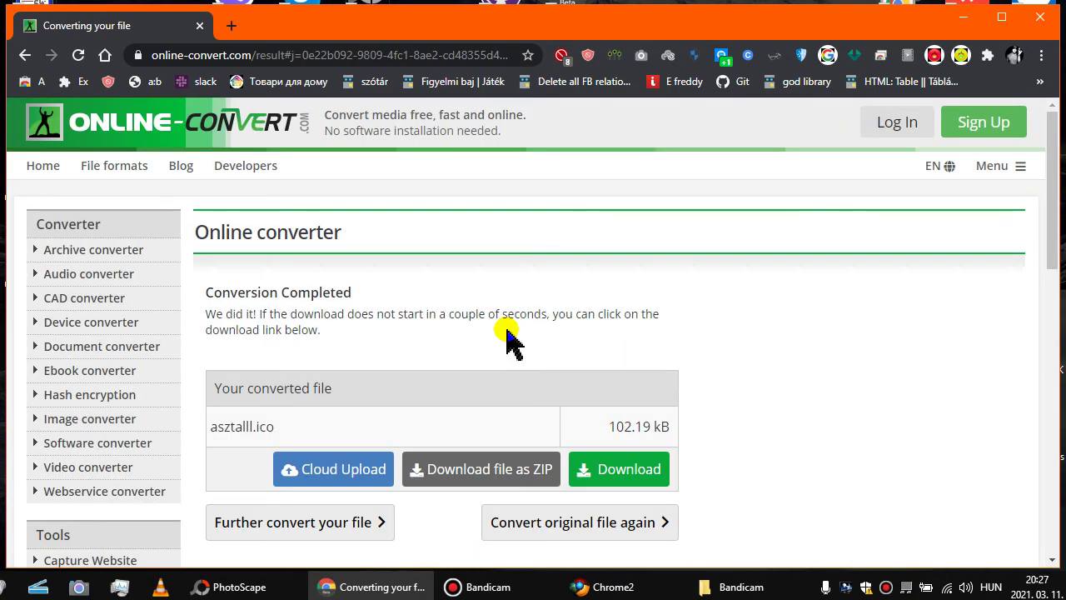
pyautogui.click(608, 473)
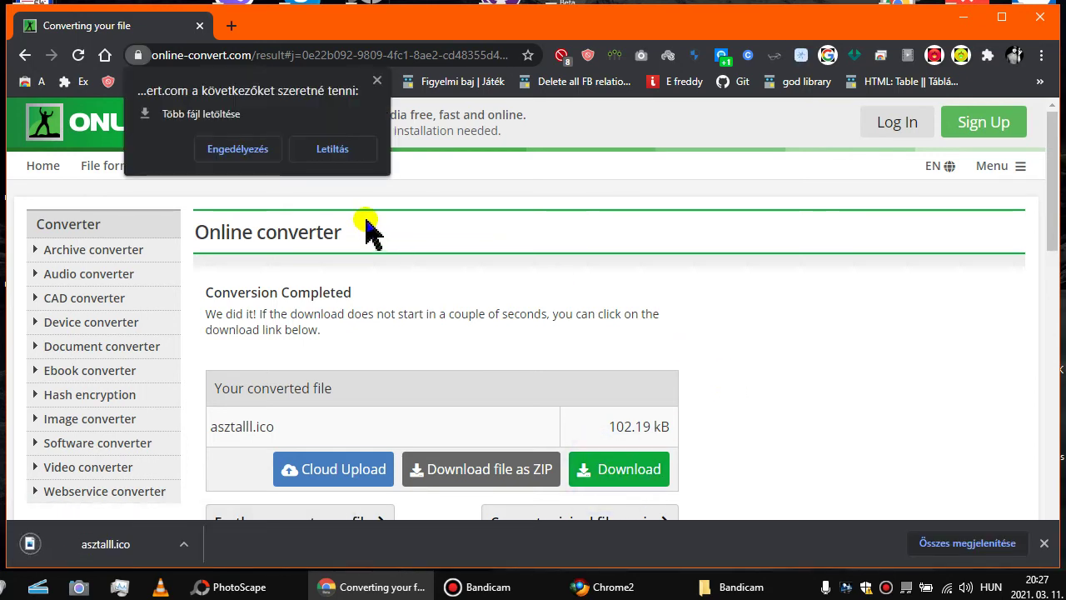
pyautogui.click(237, 149)
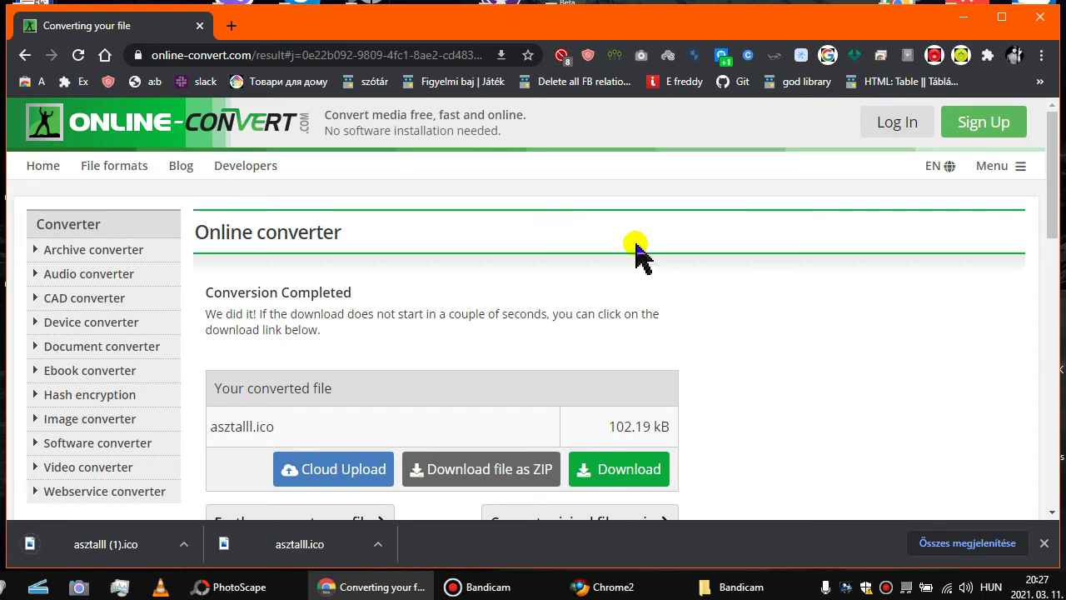
pyautogui.click(177, 547)
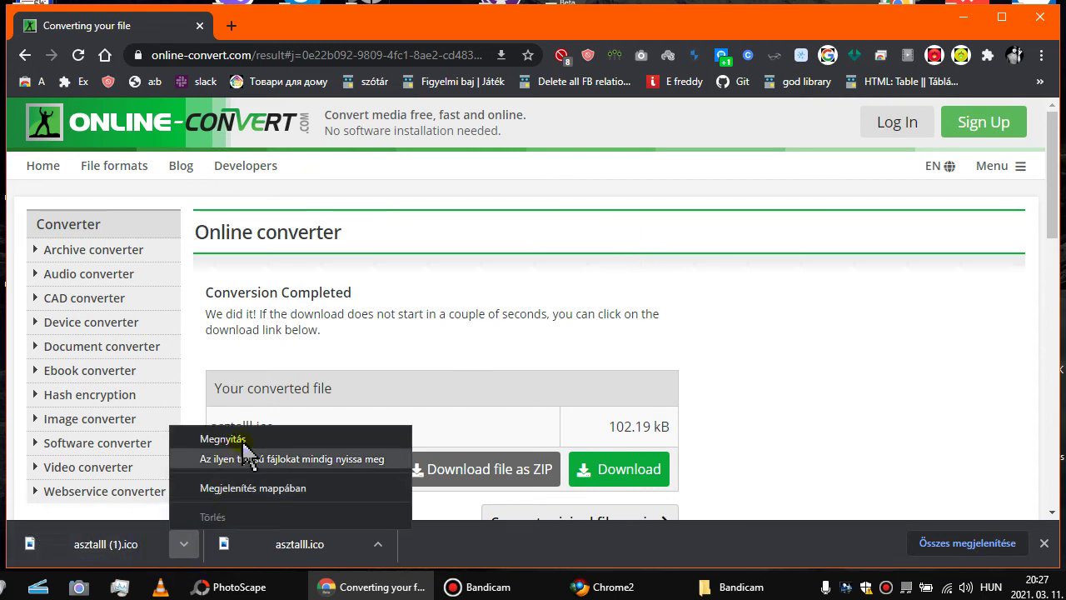
pyautogui.click(247, 490)
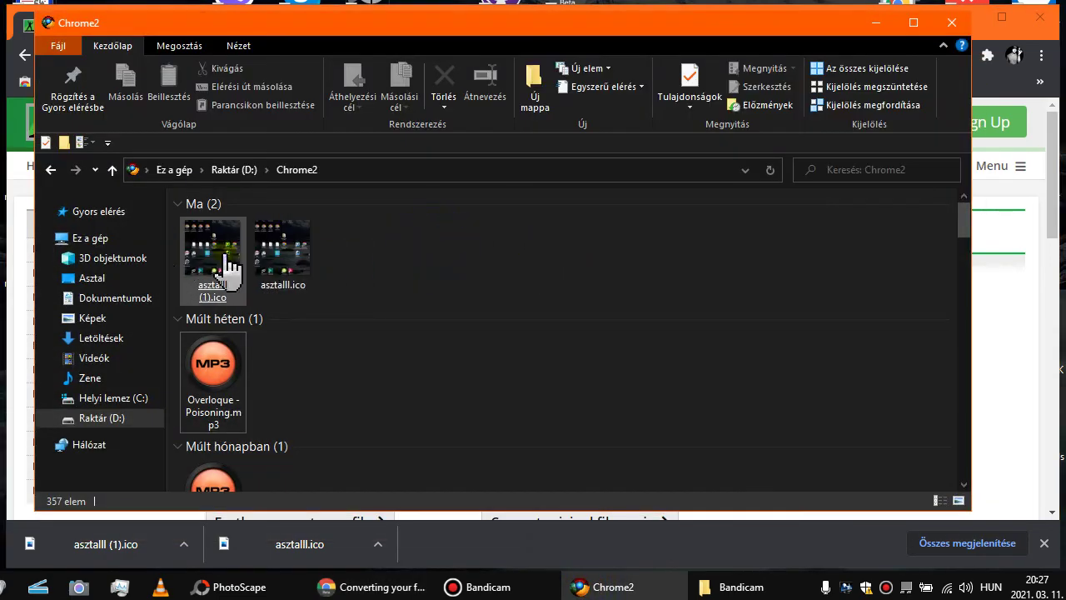
# Step: Move asztalll.ico from the Chrome2 download folder into the desktop folder Új mappa, closing the download folder and browser windows
pyautogui.doubleClick(223, 254)
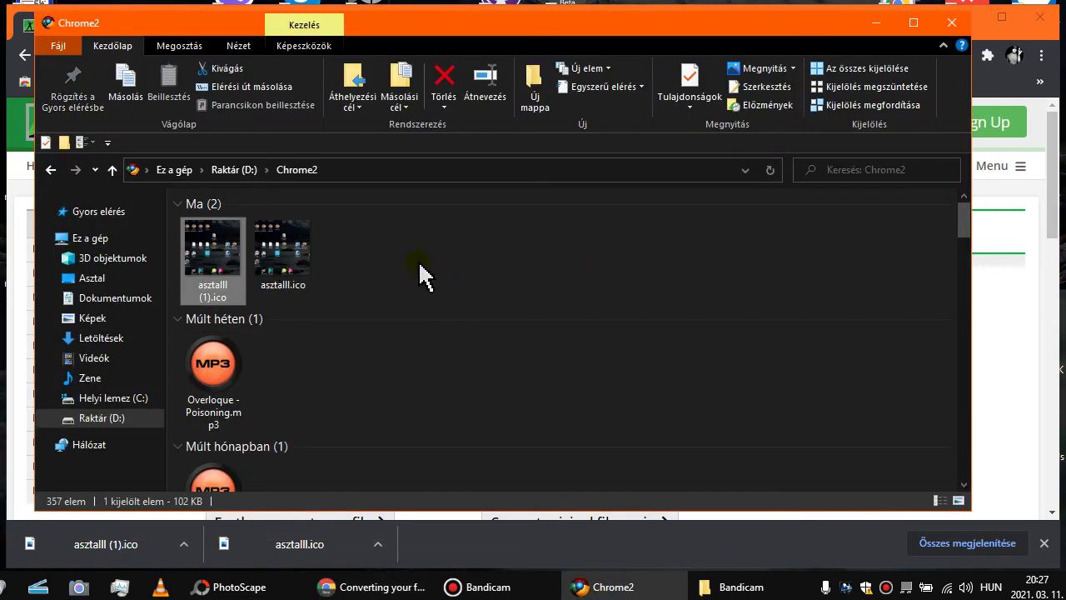
pyautogui.click(310, 267)
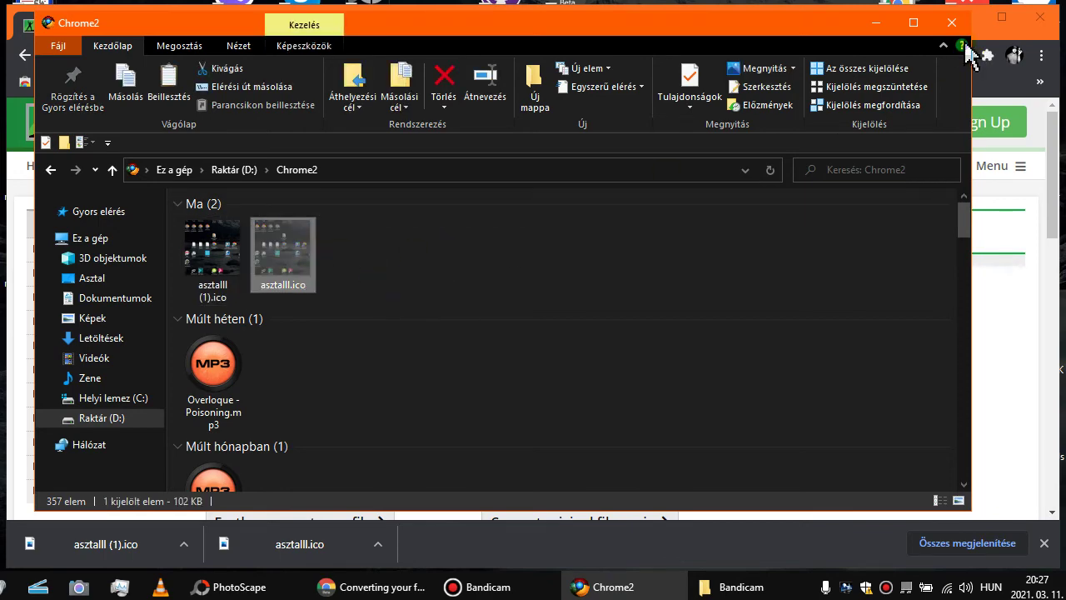
pyautogui.click(960, 22)
pyautogui.click(964, 19)
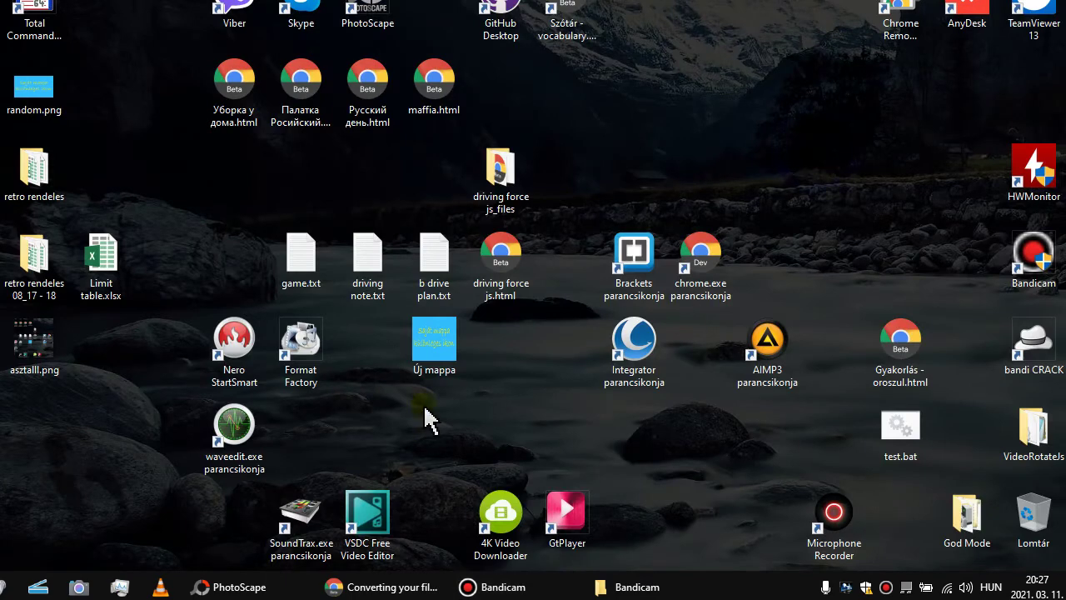
pyautogui.doubleClick(437, 340)
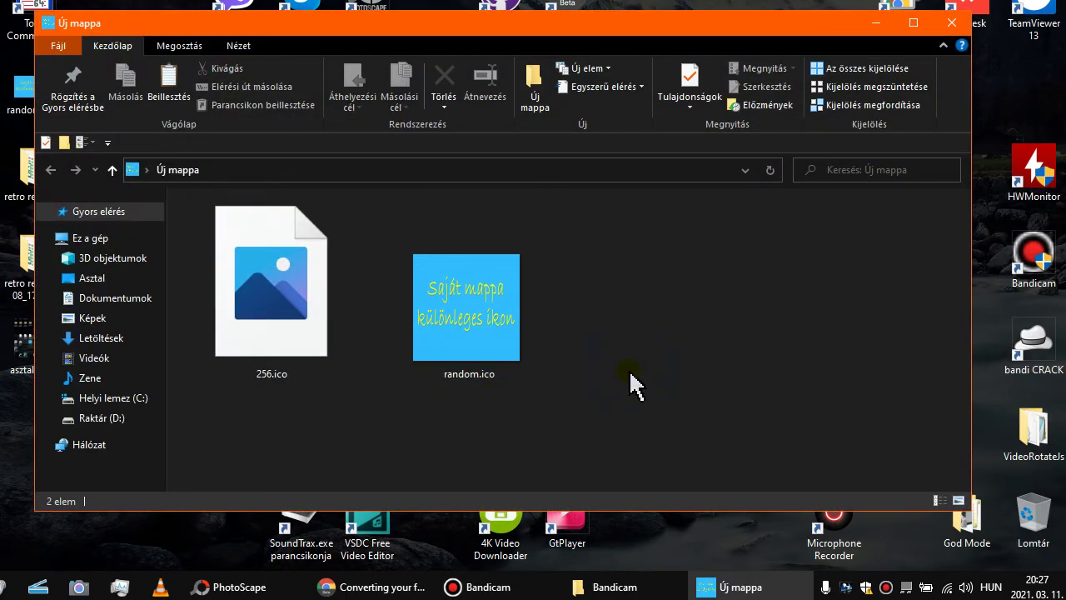
pyautogui.moveTo(630, 384); pyautogui.dragTo(638, 379)
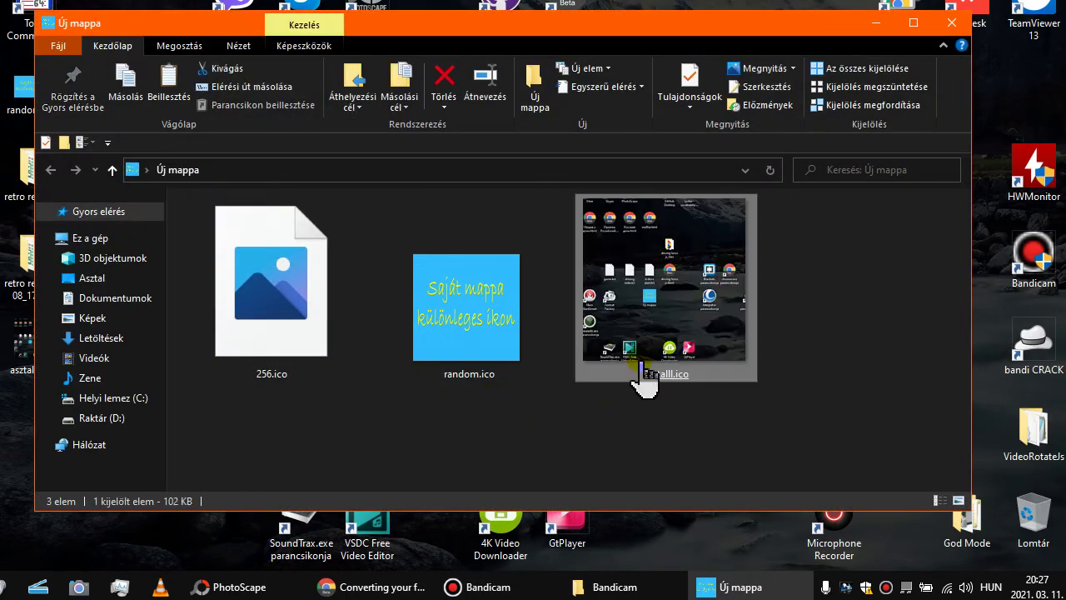
pyautogui.click(806, 315)
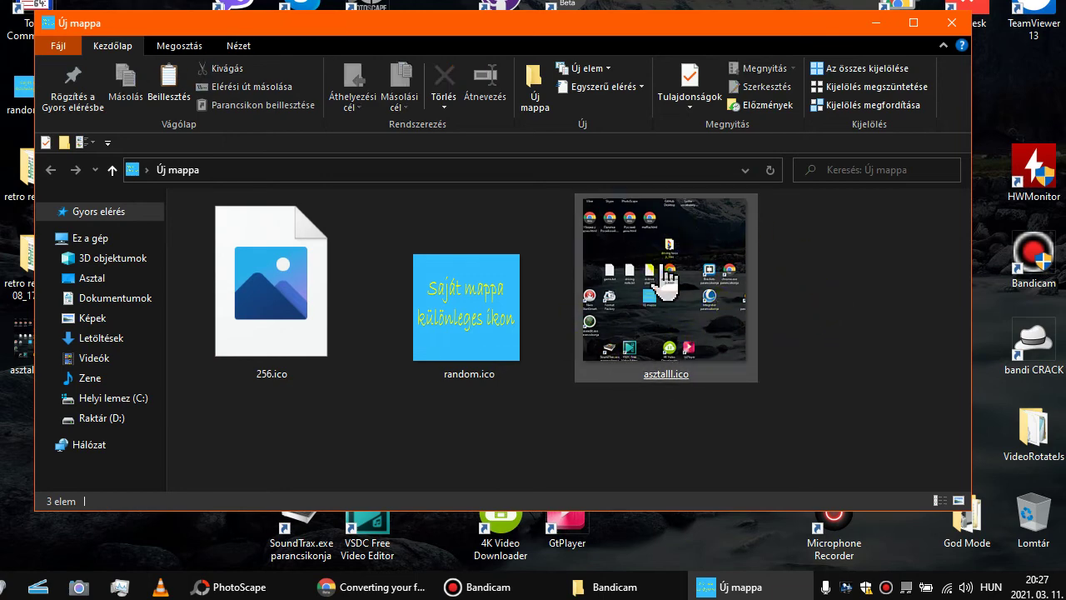
# Step: Check the image dimensions of asztalll.ico in its detailed file properties, and close the properties and the folder
pyautogui.click(664, 267)
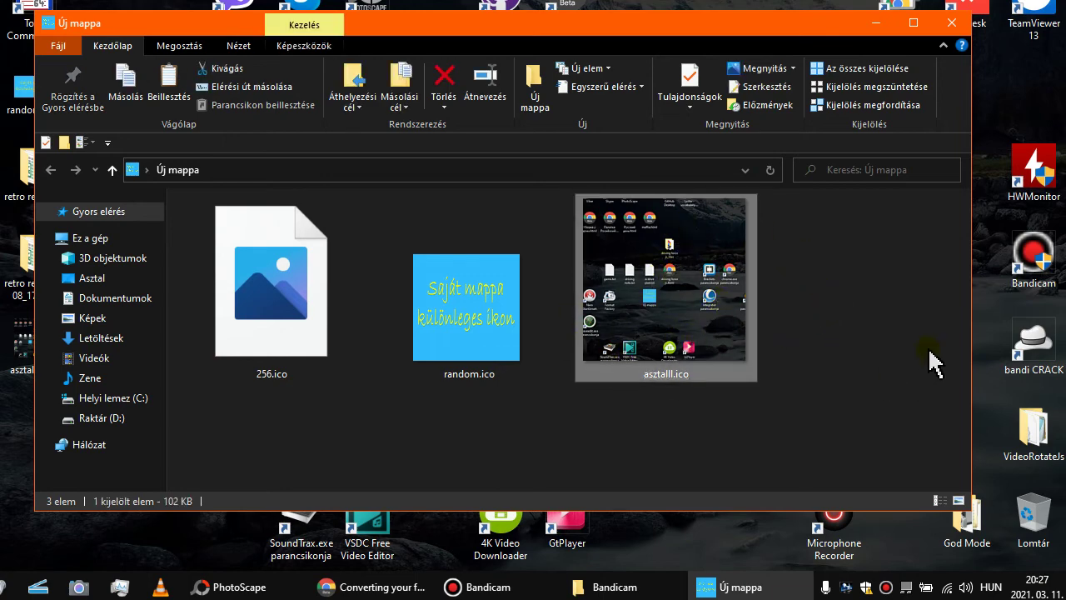
pyautogui.hotkey('alt', 'Return')
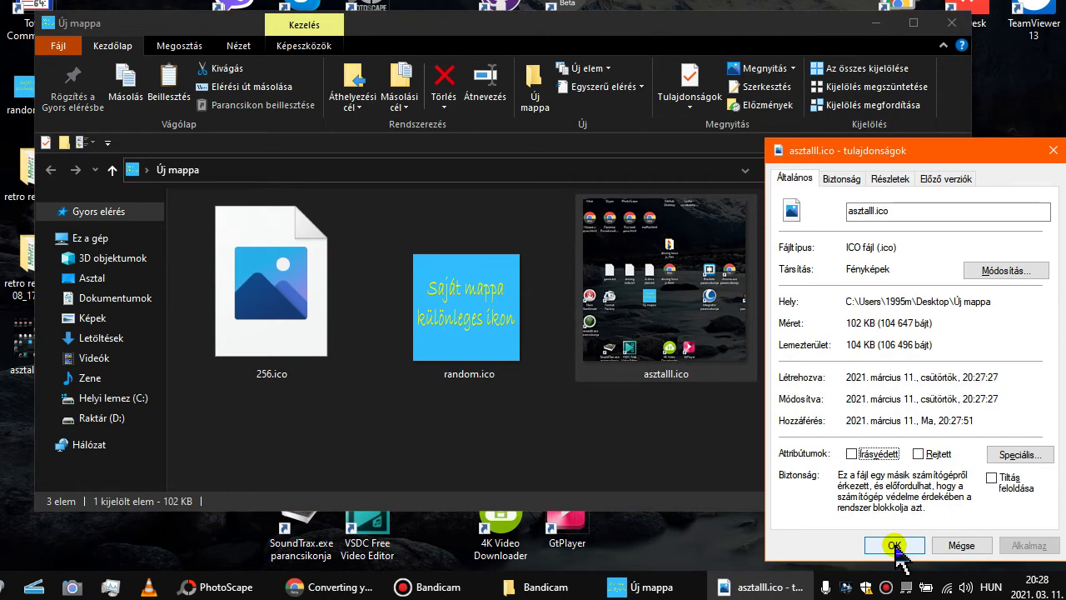
pyautogui.click(906, 180)
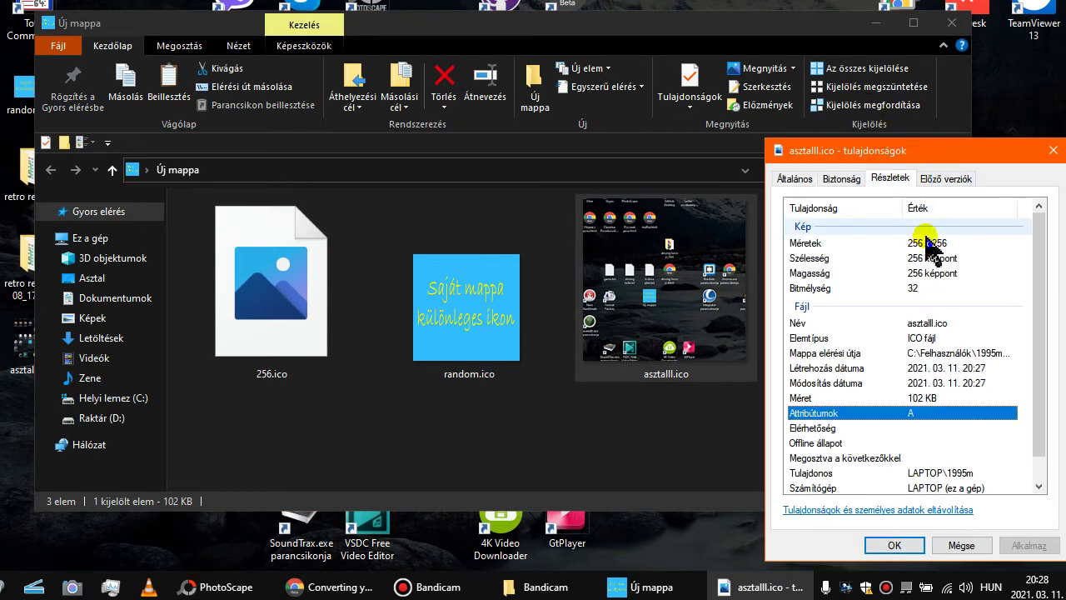
pyautogui.click(1053, 151)
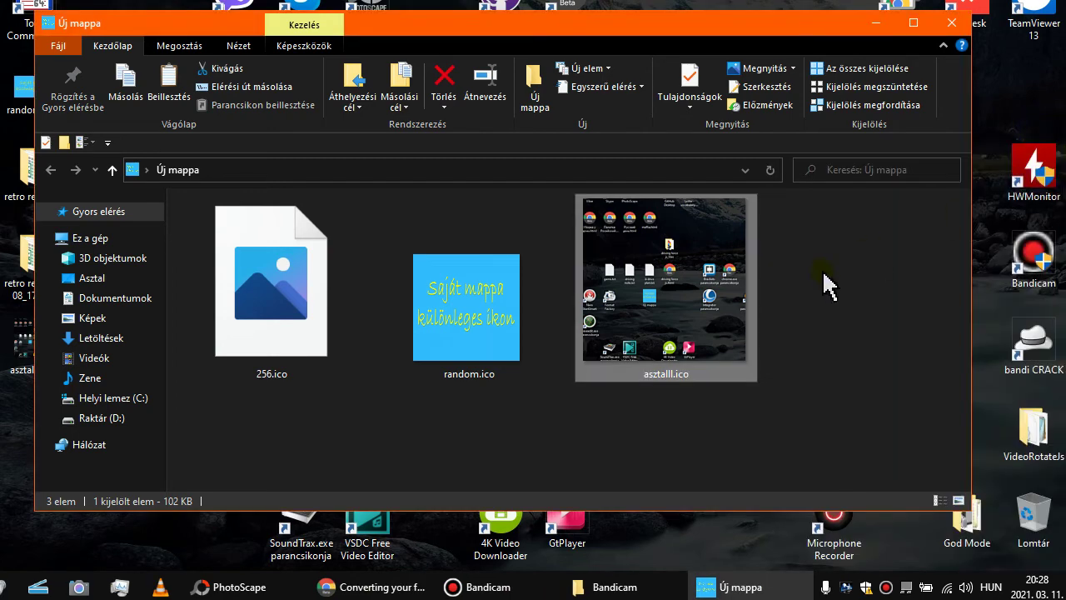
pyautogui.click(858, 267)
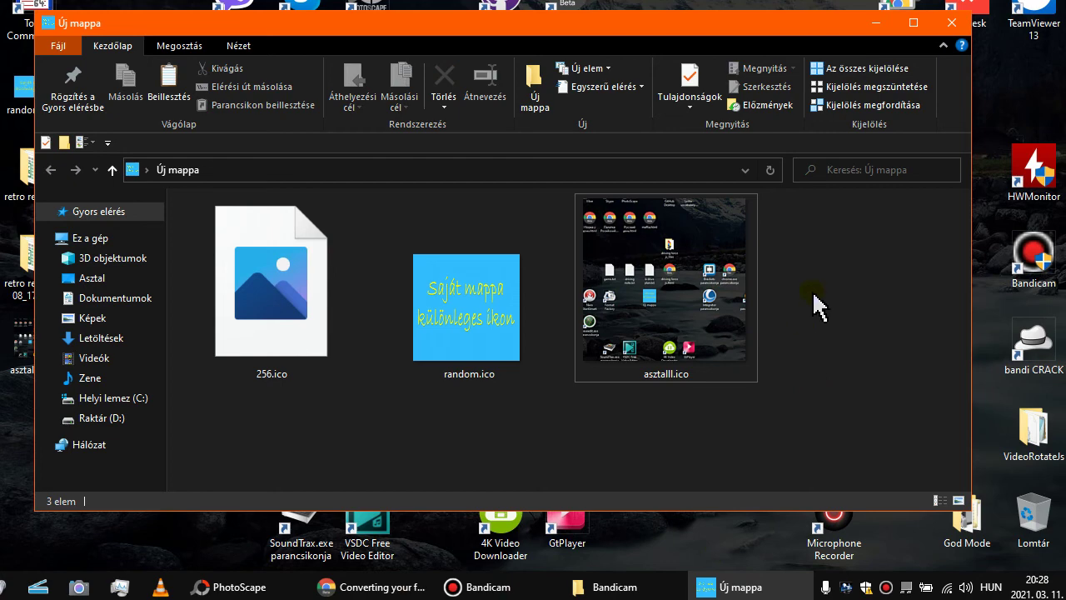
pyautogui.click(723, 327)
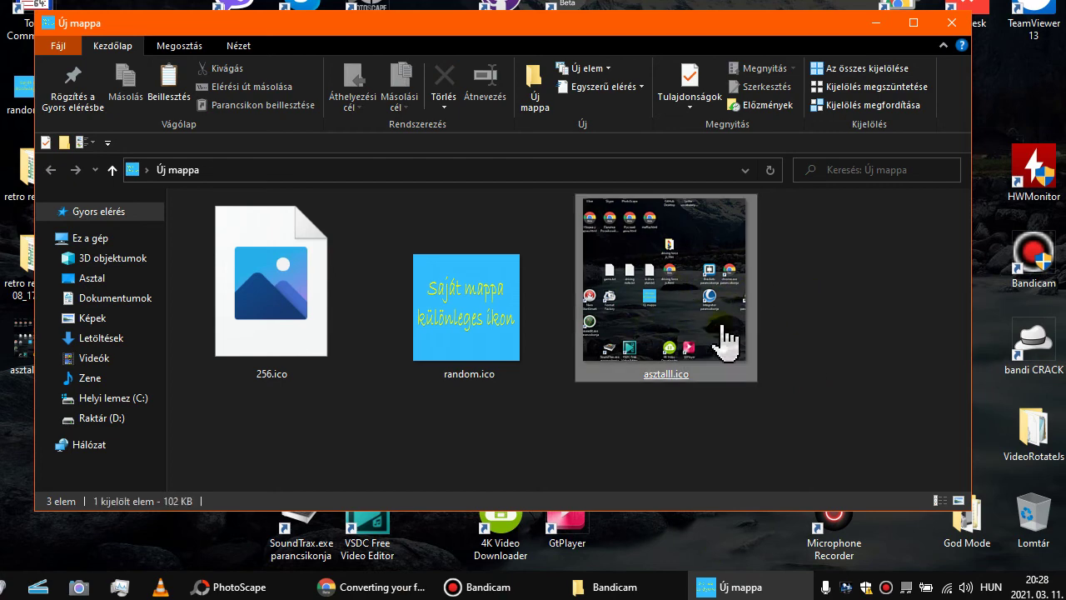
pyautogui.click(952, 22)
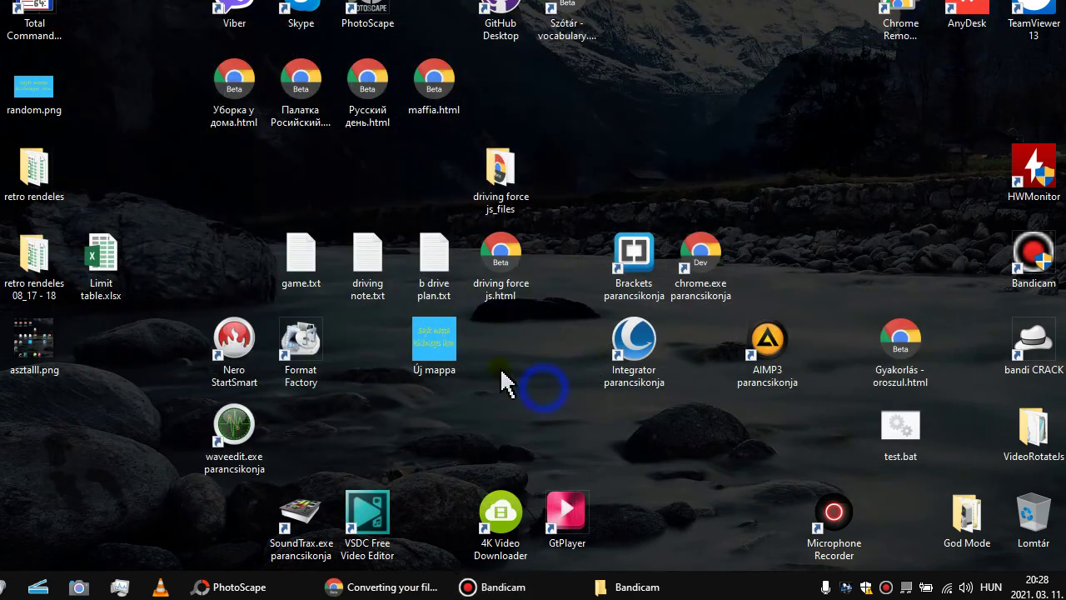
# Step: Change the icon of the desktop folder Új mappa to asztalll.ico from inside that folder and apply the change
pyautogui.click(458, 367)
pyautogui.hotkey('alt', 'Return')
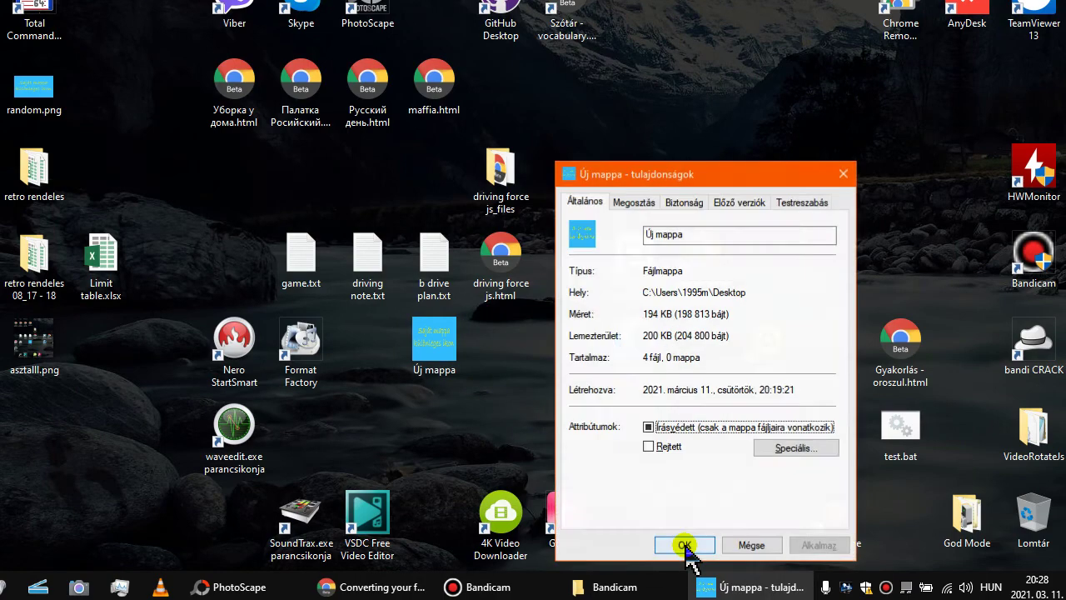
pyautogui.click(801, 203)
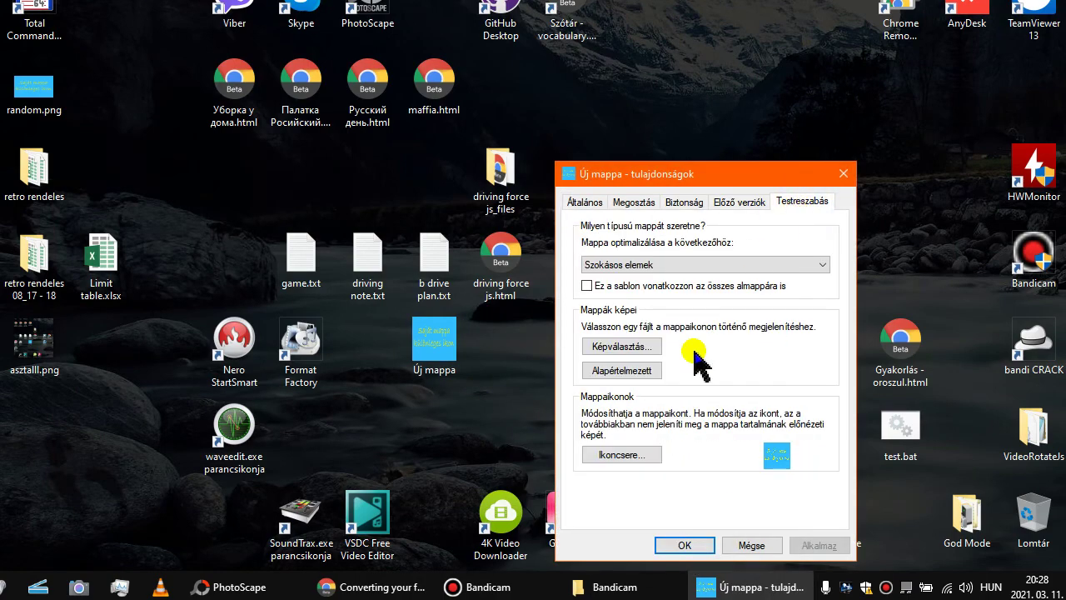
pyautogui.click(622, 455)
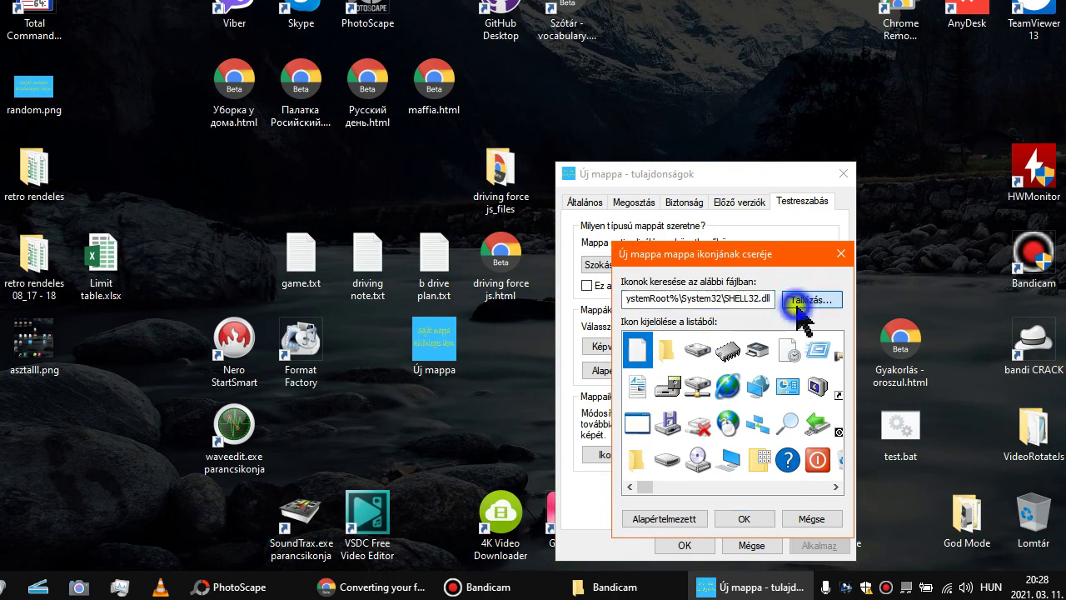
pyautogui.click(800, 300)
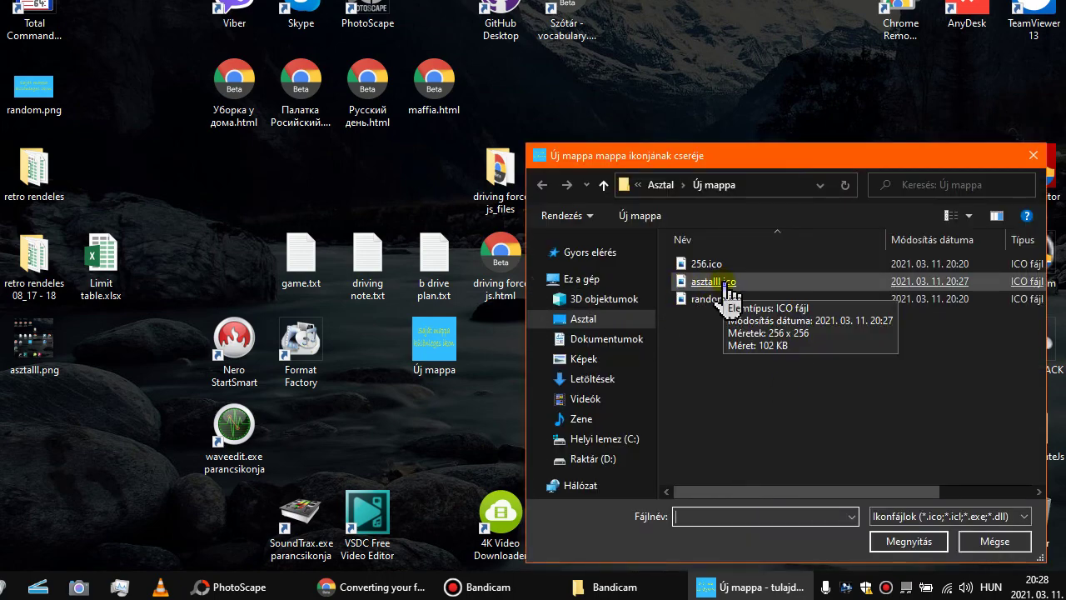
pyautogui.doubleClick(710, 283)
pyautogui.click(744, 516)
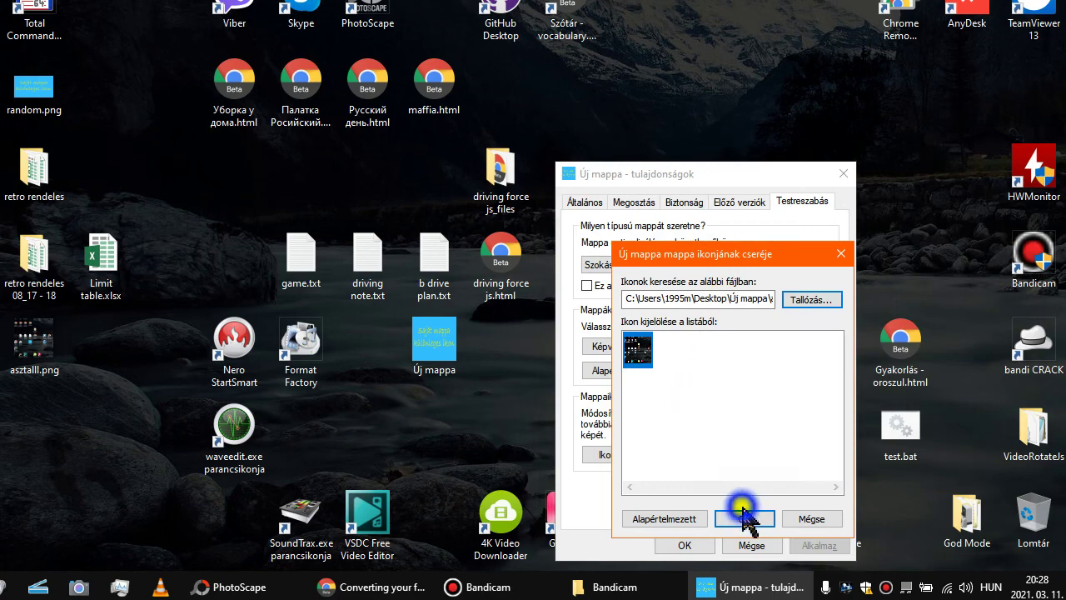
pyautogui.click(683, 547)
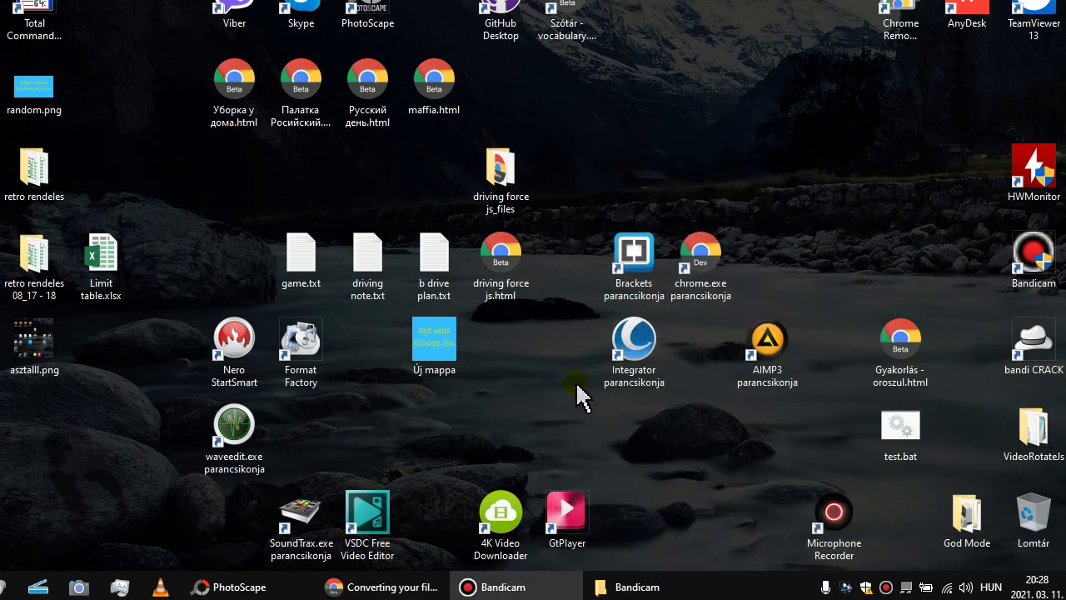